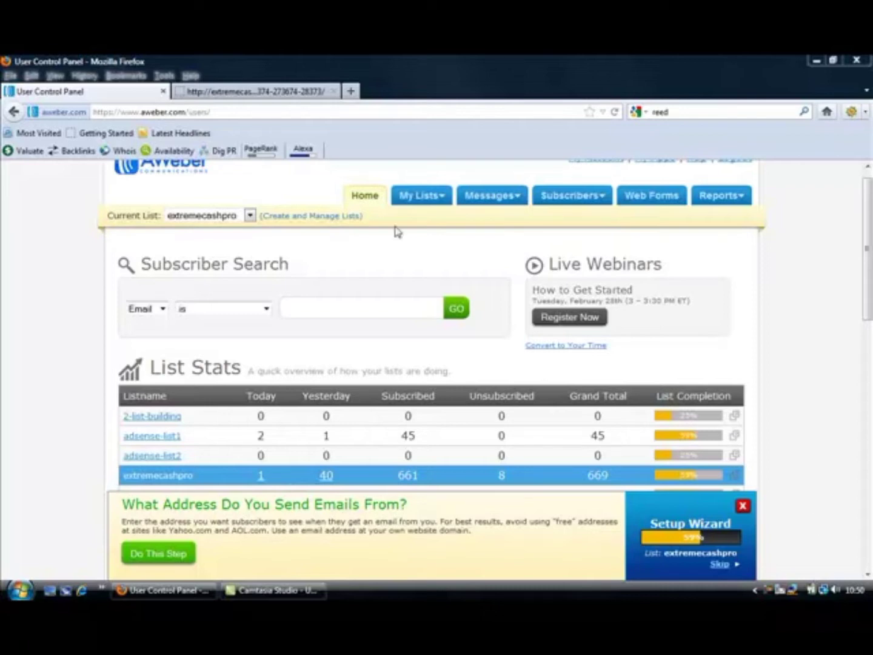
Step: Create a new mailing list and name it "your-product1"
{"action": "left_click", "coordinate": [309, 217]}
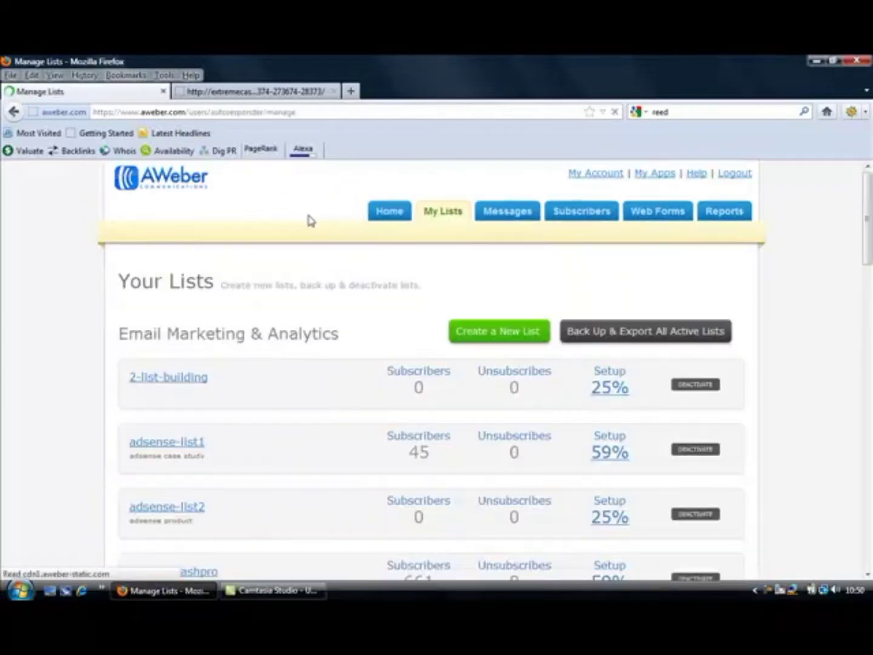
{"action": "left_click", "coordinate": [491, 333]}
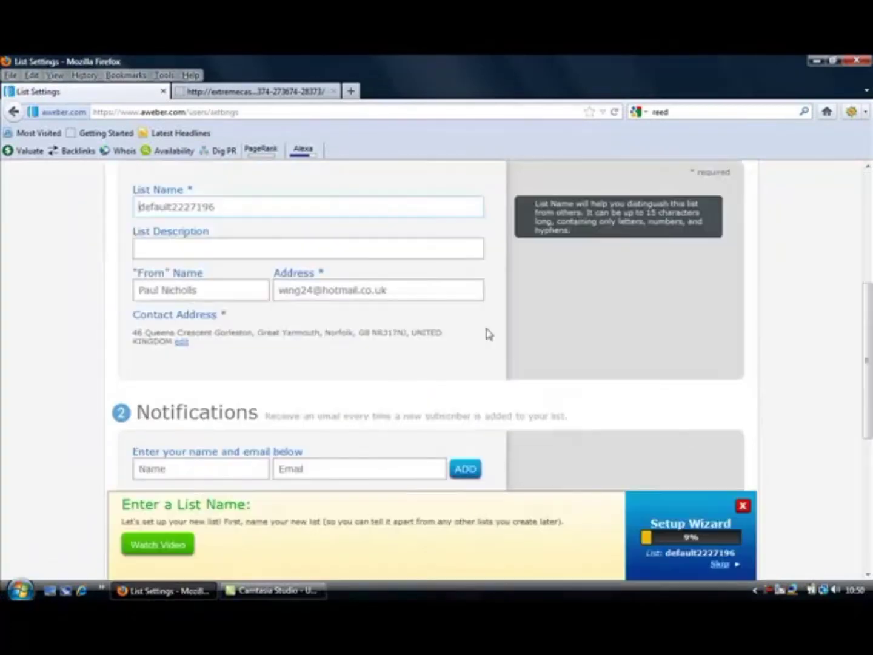
{"action": "left_click", "coordinate": [216, 206]}
{"action": "key", "text": "BackSpace"}
{"action": "key", "text": "BackSpace"}
{"action": "key", "text": "BackSpace"}
{"action": "key", "text": "BackSpace"}
{"action": "key", "text": "BackSpace"}
{"action": "key", "text": "BackSpace"}
{"action": "key", "text": "BackSpace"}
{"action": "key", "text": "BackSpace"}
{"action": "key", "text": "BackSpace"}
{"action": "key", "text": "BackSpace"}
{"action": "key", "text": "BackSpace"}
{"action": "key", "text": "BackSpace"}
{"action": "key", "text": "BackSpace"}
{"action": "key", "text": "BackSpace"}
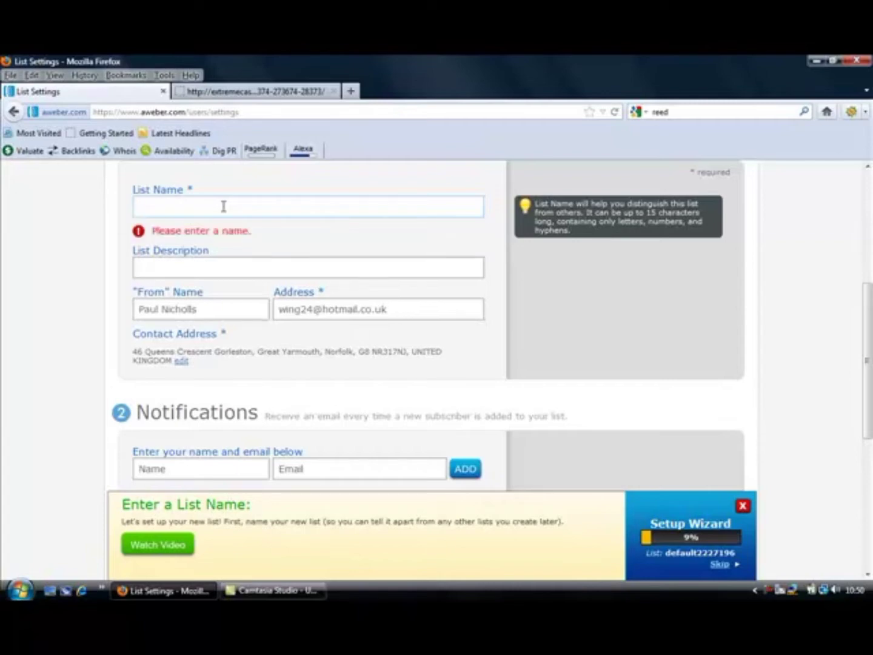
{"action": "type", "text": "your-"}
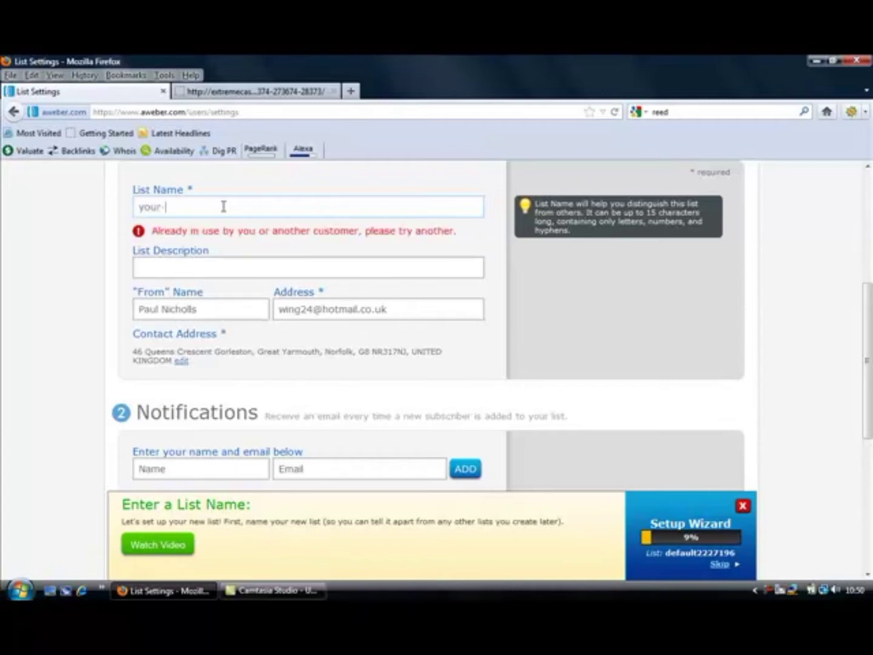
{"action": "type", "text": "product"}
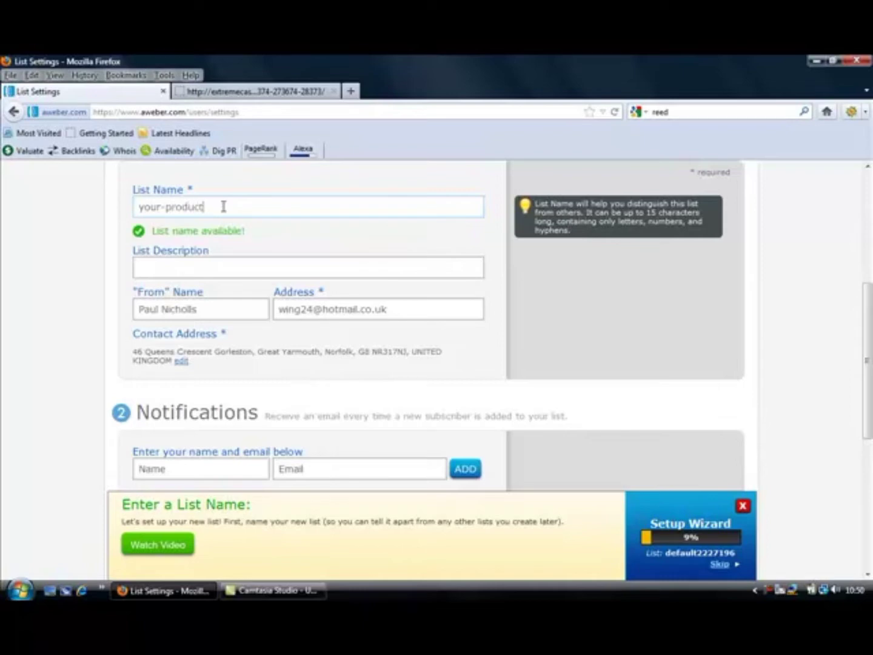
{"action": "type", "text": "1"}
Step: Append "[your product]" to the sender's name in the list's "From" Name field
{"action": "left_click", "coordinate": [868, 166]}
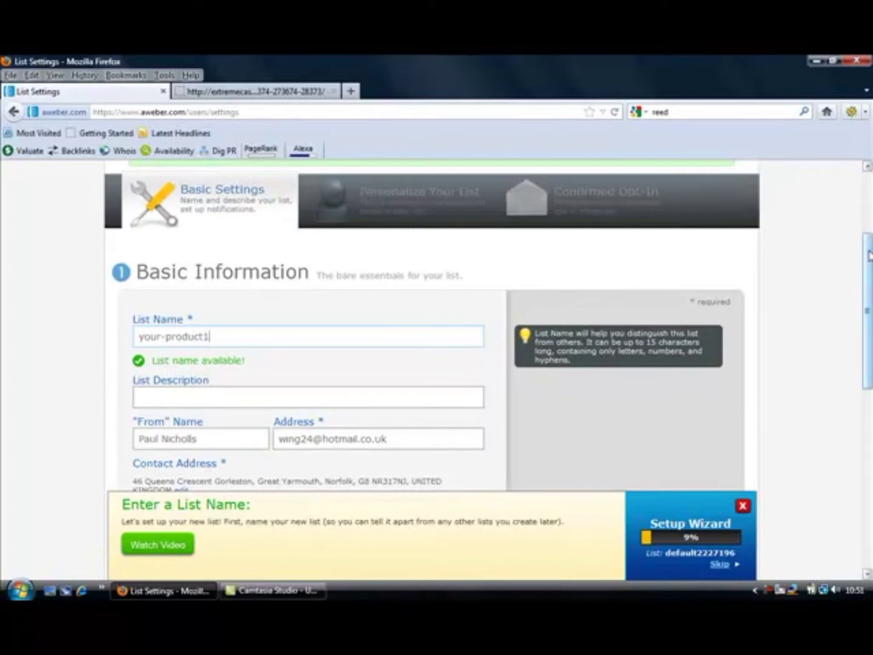
{"action": "left_click_drag", "start_coordinate": [867, 255], "coordinate": [870, 330]}
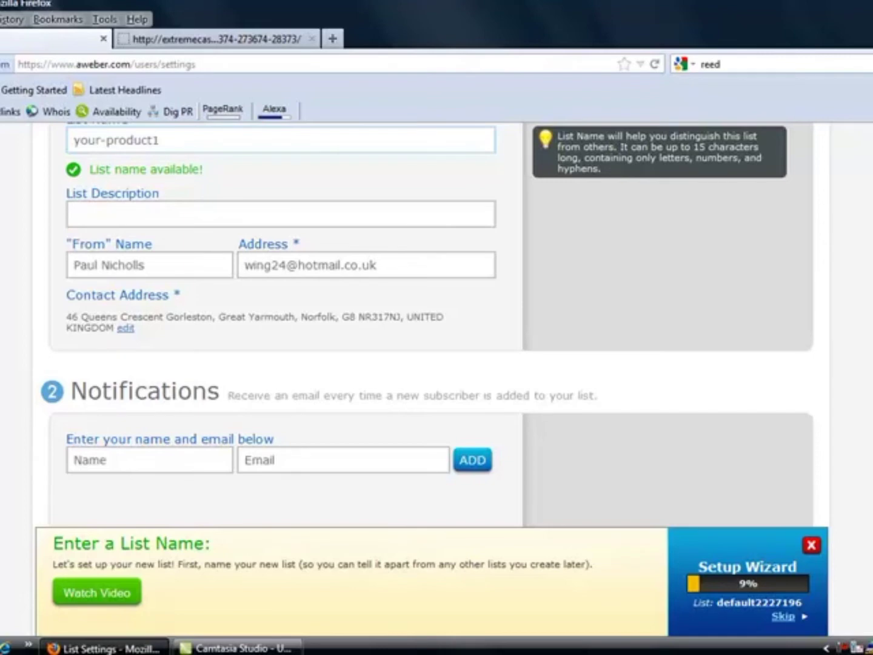
{"action": "left_click", "coordinate": [200, 275]}
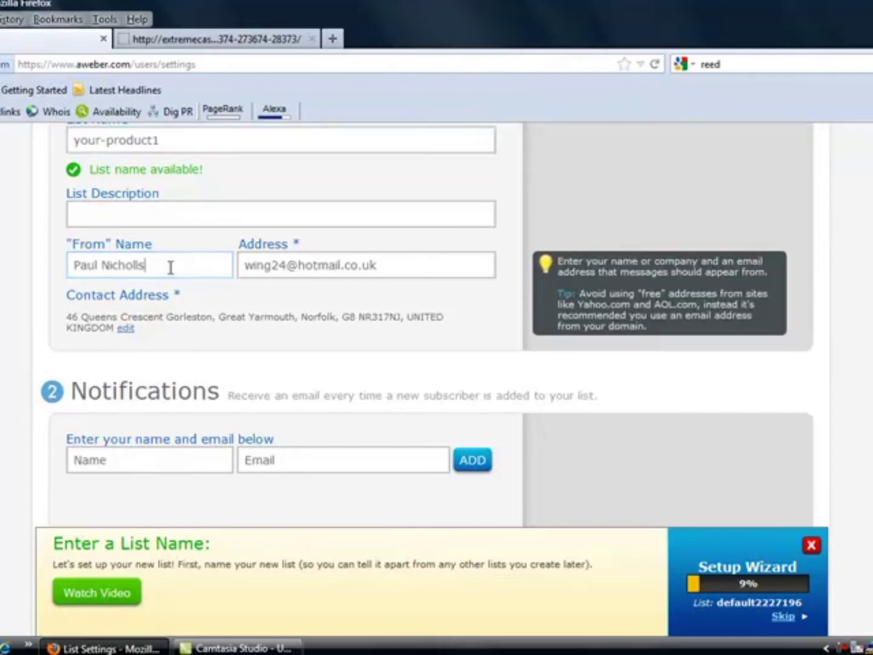
{"action": "type", "text": "(your product"}
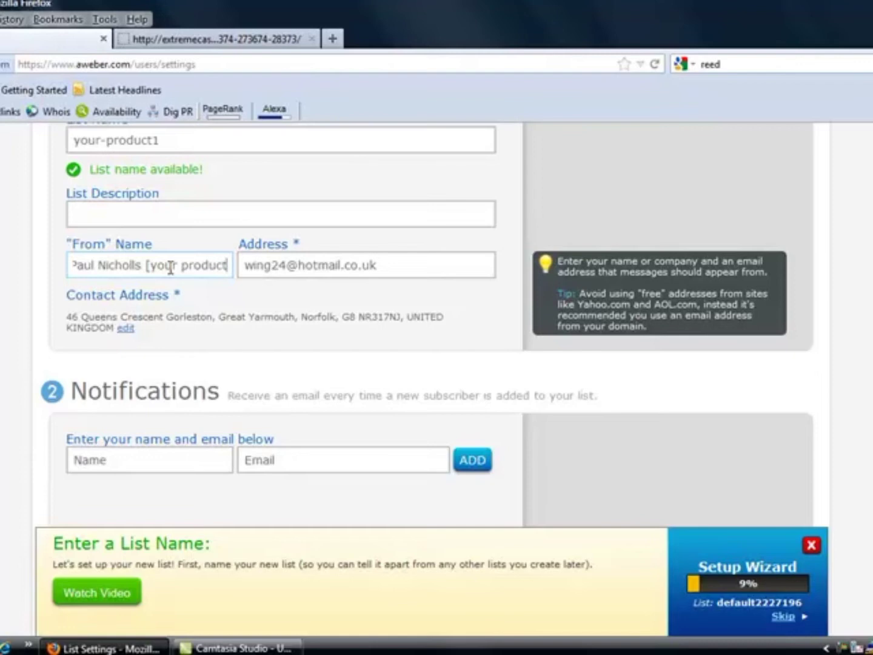
{"action": "type", "text": "}"}
{"action": "key", "text": "BackSpace"}
{"action": "type", "text": "]"}
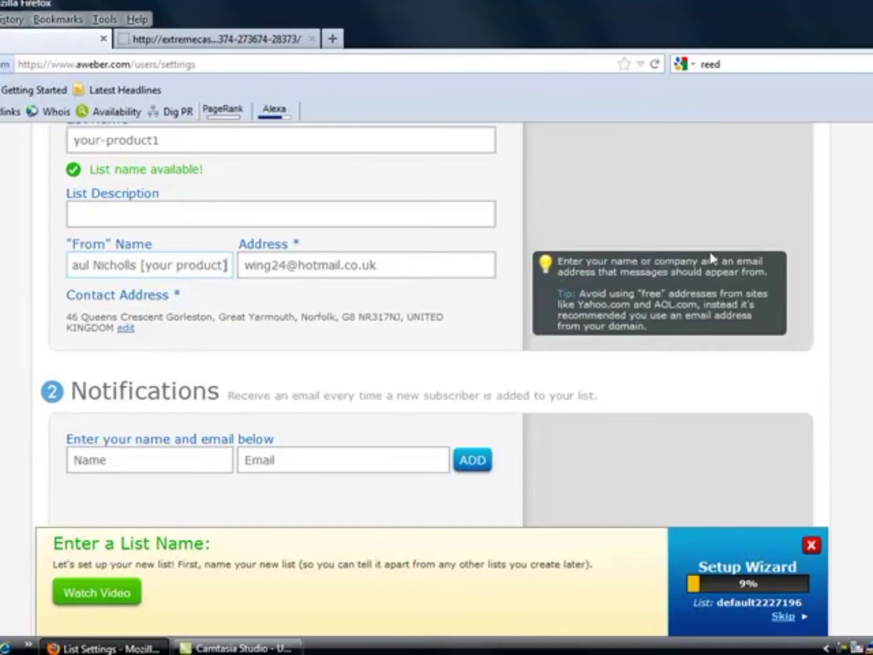
Step: Enter "new sub" as the notification name and save the list's basic settings
{"action": "scroll", "coordinate": [712, 259], "scroll_direction": "up", "scroll_amount": 3}
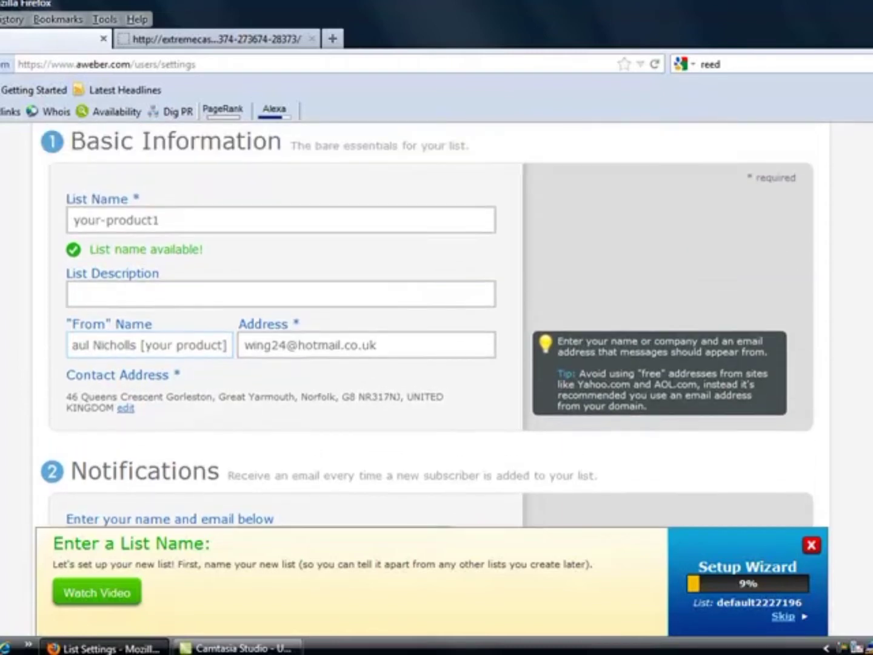
{"action": "scroll", "coordinate": [645, 271], "scroll_direction": "down", "scroll_amount": 2}
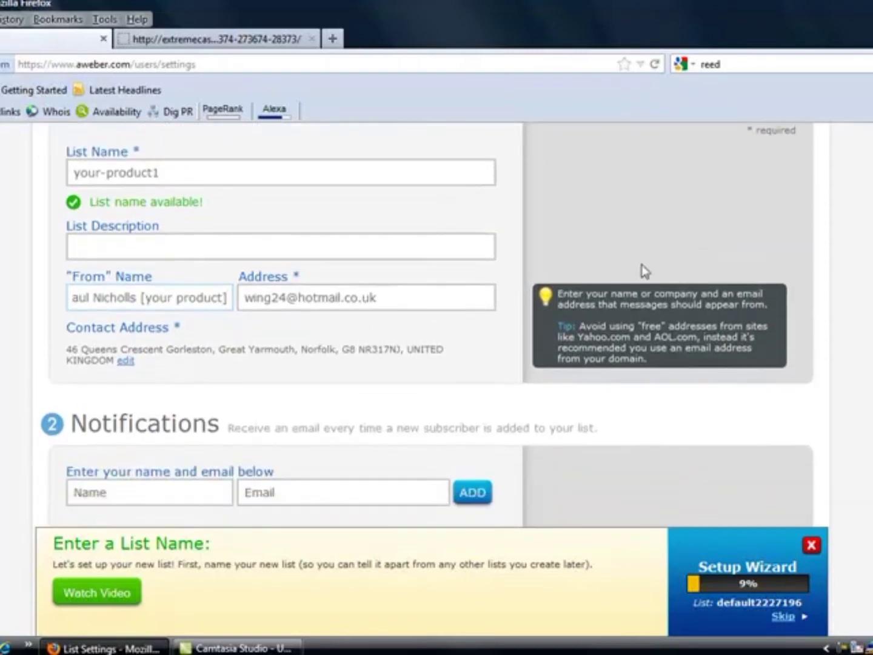
{"action": "scroll", "coordinate": [418, 292], "scroll_direction": "down", "scroll_amount": 1}
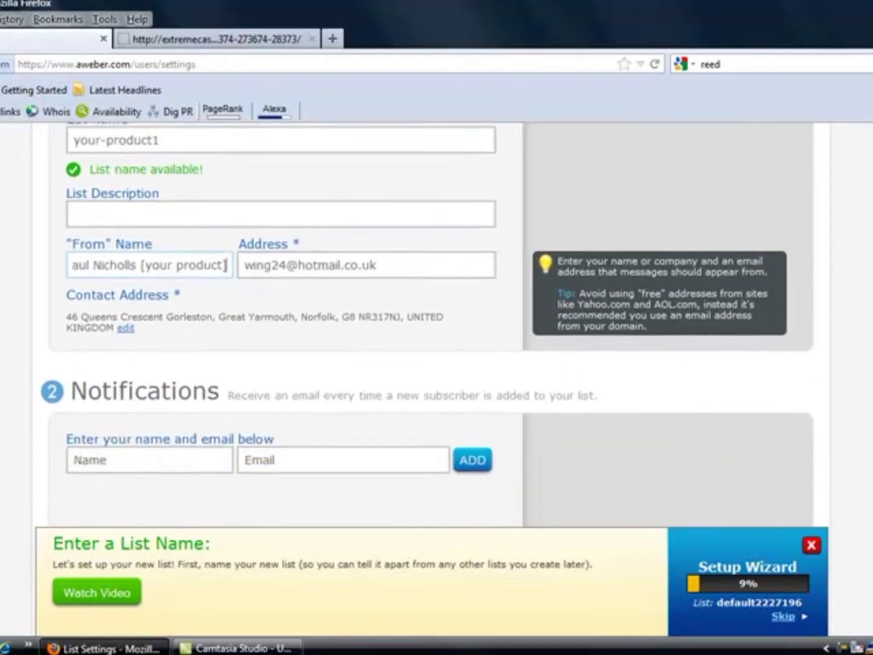
{"action": "scroll", "coordinate": [226, 264], "scroll_direction": "down", "scroll_amount": 5}
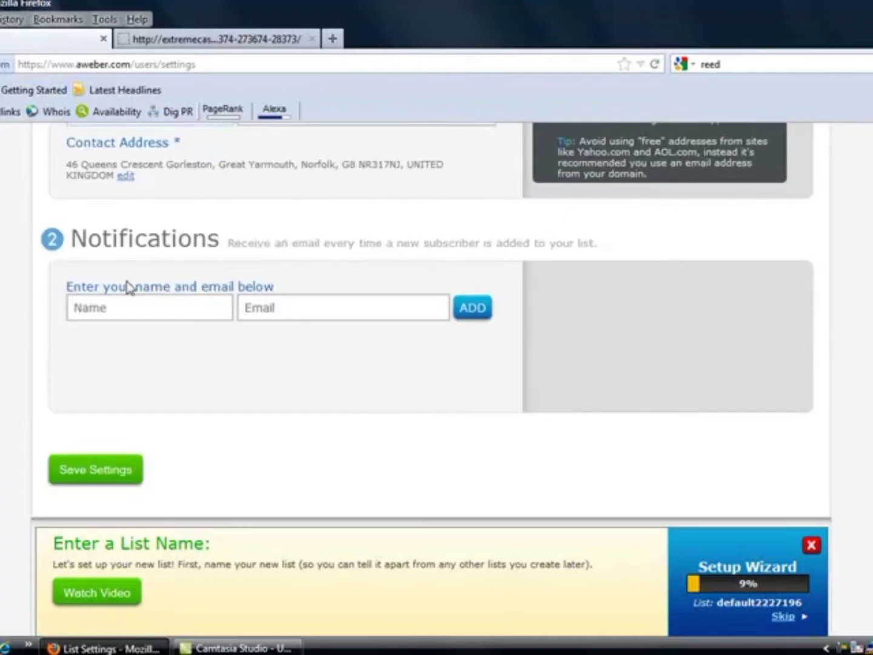
{"action": "left_click", "coordinate": [99, 309]}
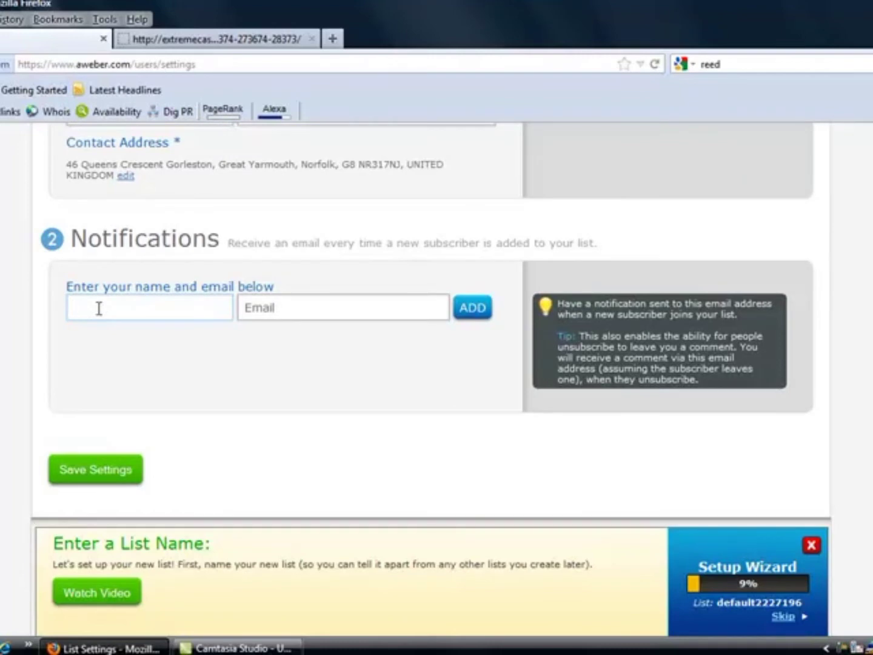
{"action": "type", "text": "new sub"}
{"action": "left_click", "coordinate": [270, 308]}
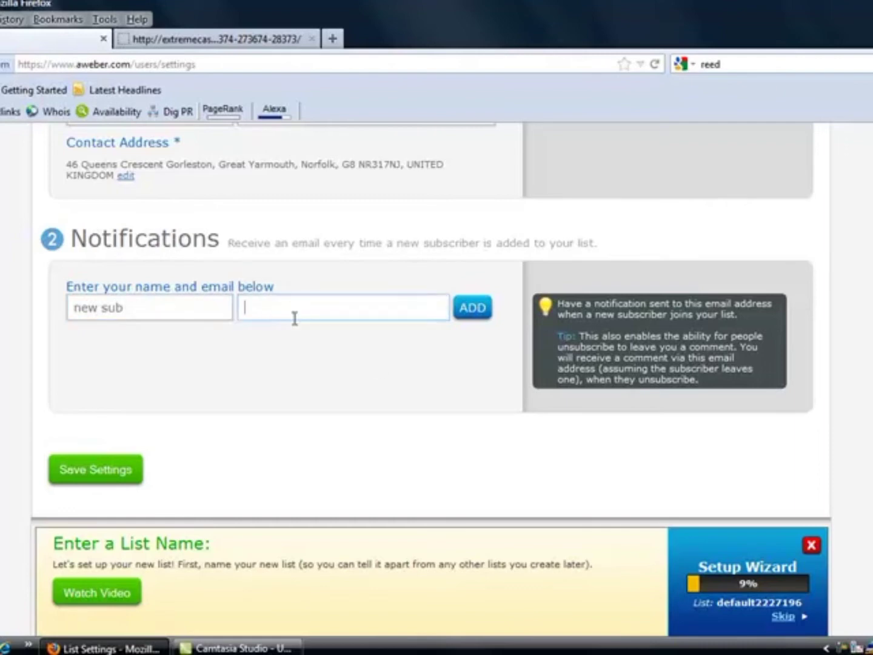
{"action": "left_click", "coordinate": [96, 470]}
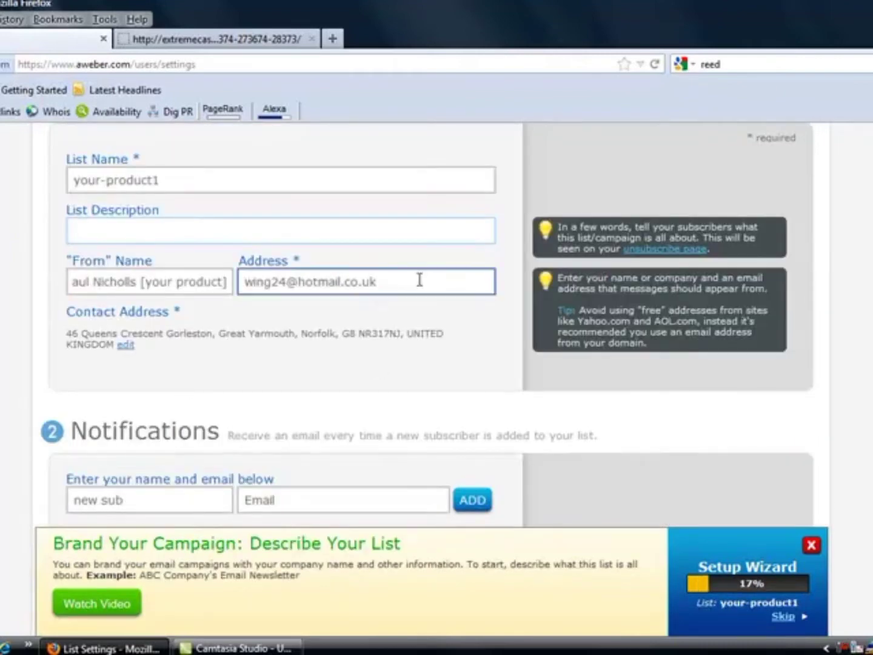
Step: Review the basic settings and the Personalize Your List options for company branding and social media sharing
{"action": "scroll", "coordinate": [695, 251], "scroll_direction": "up", "scroll_amount": 5}
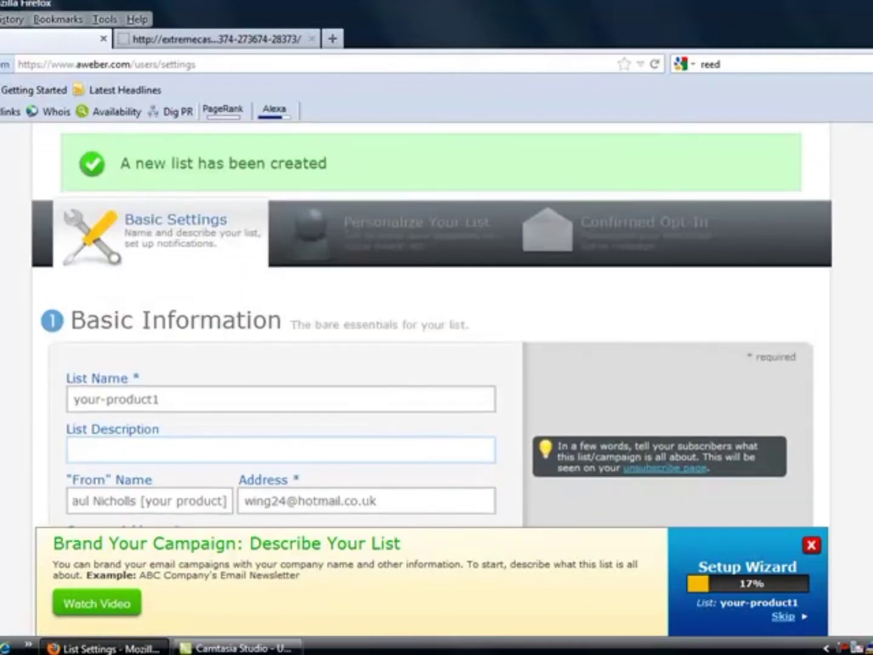
{"action": "scroll", "coordinate": [431, 325], "scroll_direction": "down", "scroll_amount": 4}
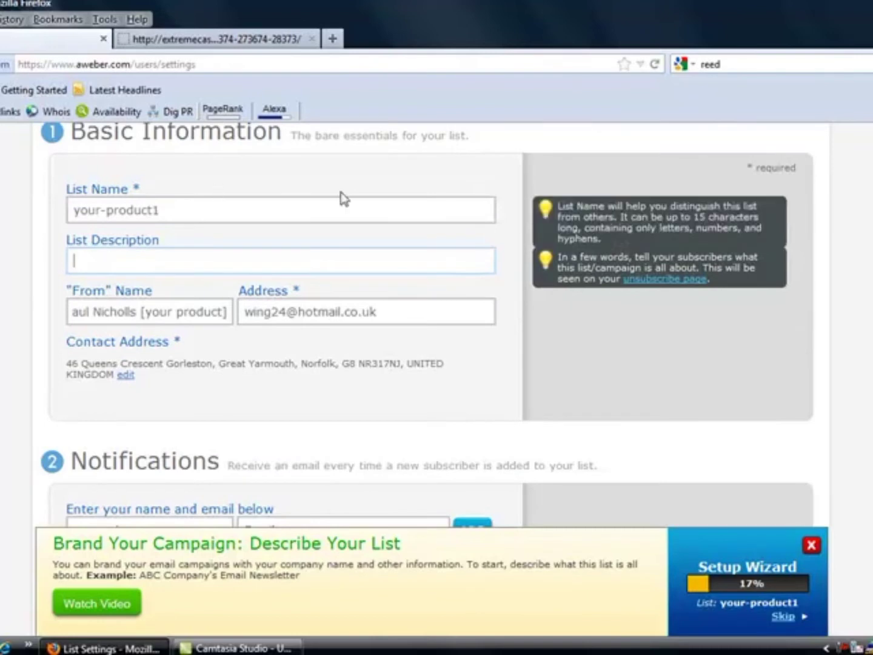
{"action": "scroll", "coordinate": [436, 363], "scroll_direction": "down", "scroll_amount": 1}
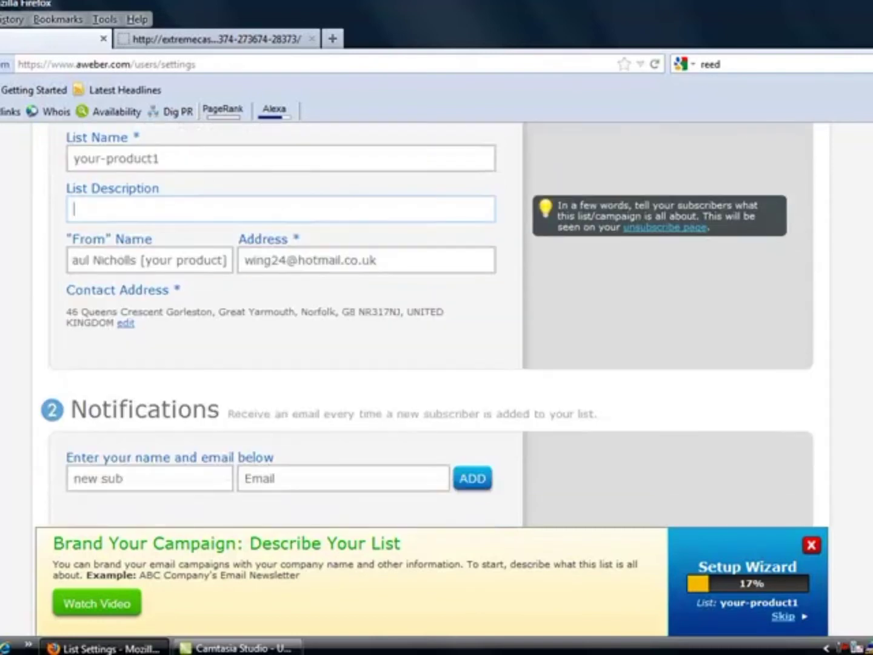
{"action": "scroll", "coordinate": [432, 325], "scroll_direction": "down", "scroll_amount": 5}
{"action": "scroll", "coordinate": [436, 328], "scroll_direction": "up", "scroll_amount": 10}
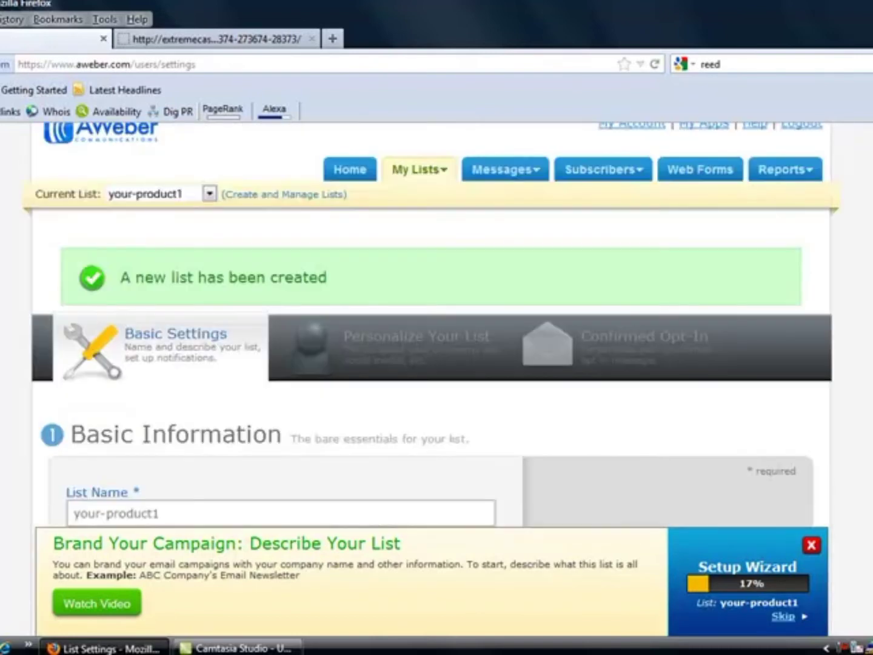
{"action": "left_click", "coordinate": [392, 341]}
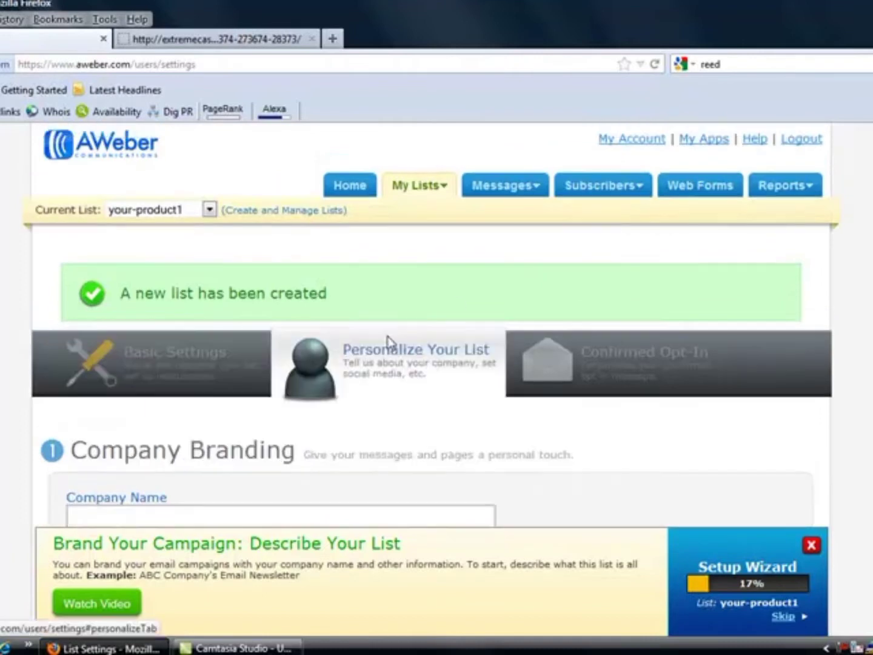
{"action": "scroll", "coordinate": [437, 375], "scroll_direction": "down", "scroll_amount": 8}
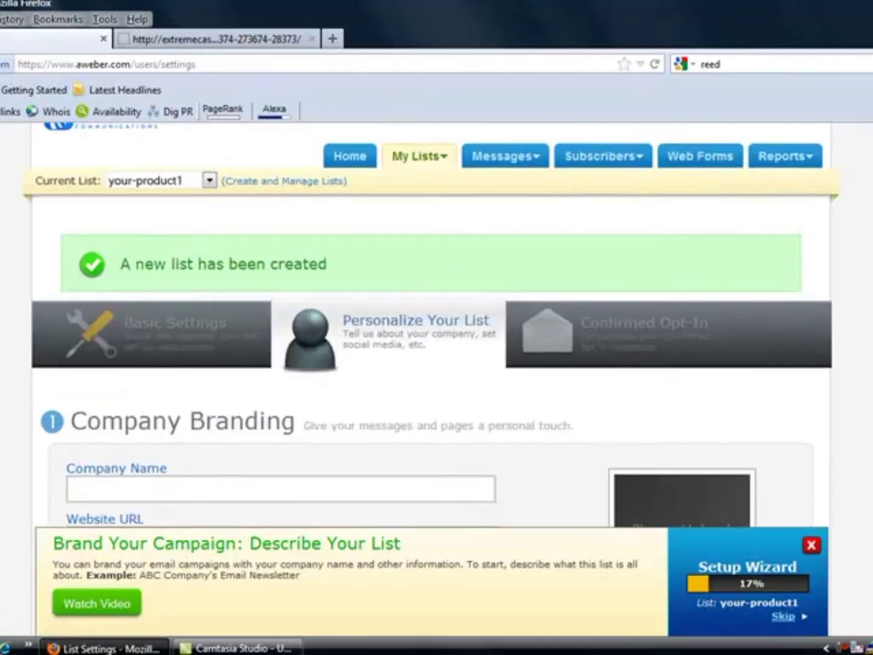
{"action": "scroll", "coordinate": [437, 376], "scroll_direction": "up", "scroll_amount": 5}
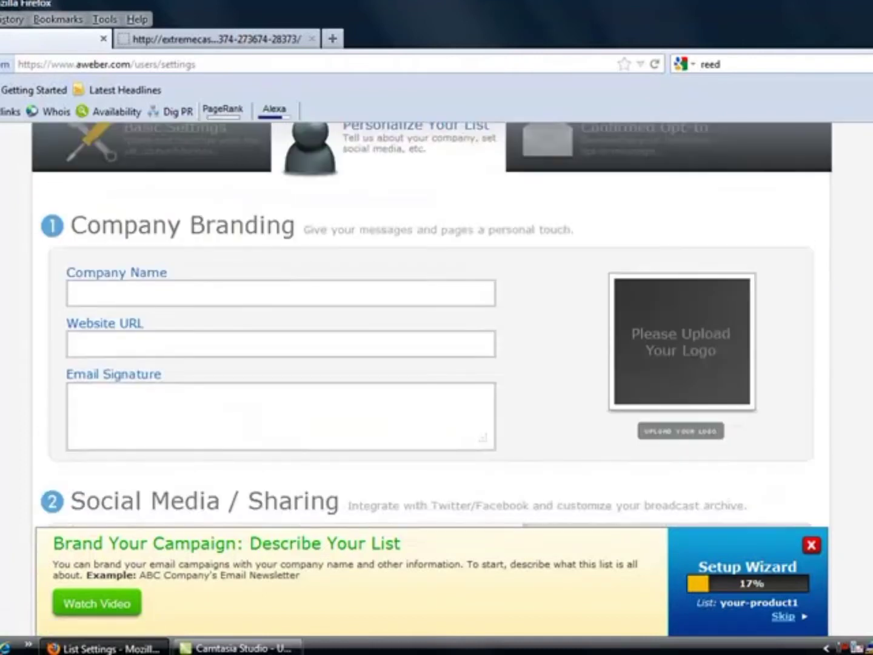
{"action": "scroll", "coordinate": [728, 321], "scroll_direction": "up", "scroll_amount": 3}
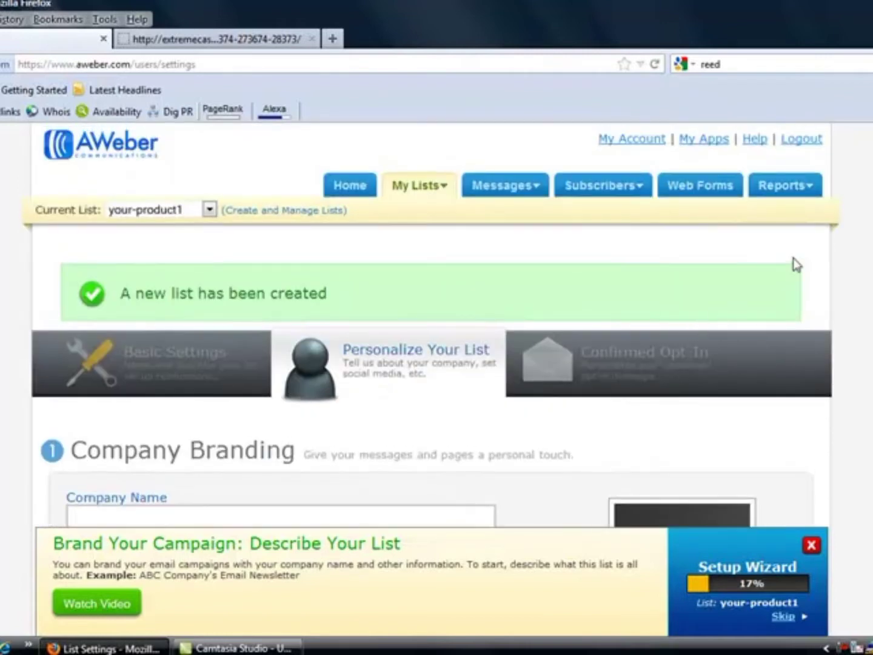
{"action": "scroll", "coordinate": [437, 376], "scroll_direction": "down", "scroll_amount": 8}
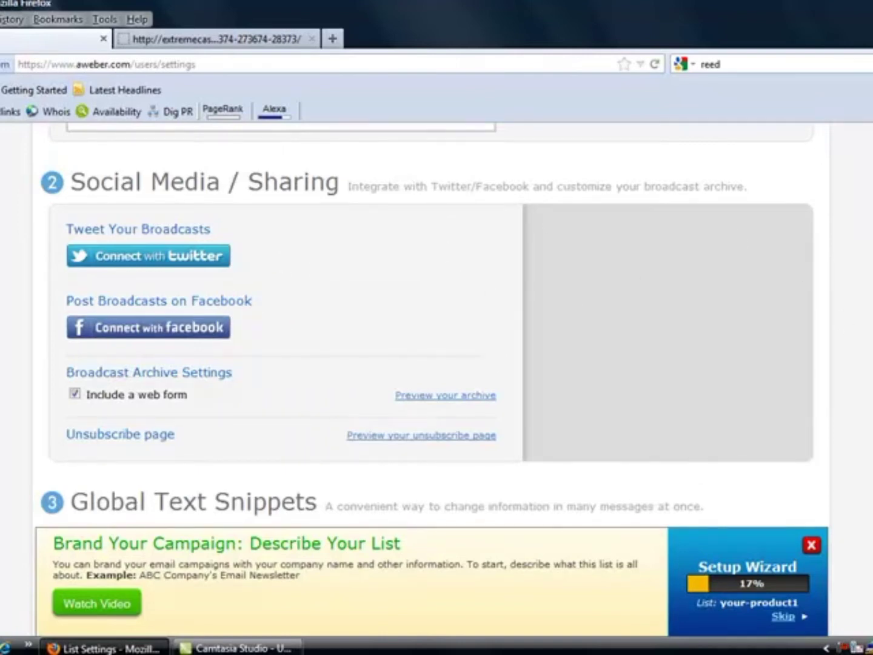
{"action": "scroll", "coordinate": [427, 325], "scroll_direction": "up", "scroll_amount": 8}
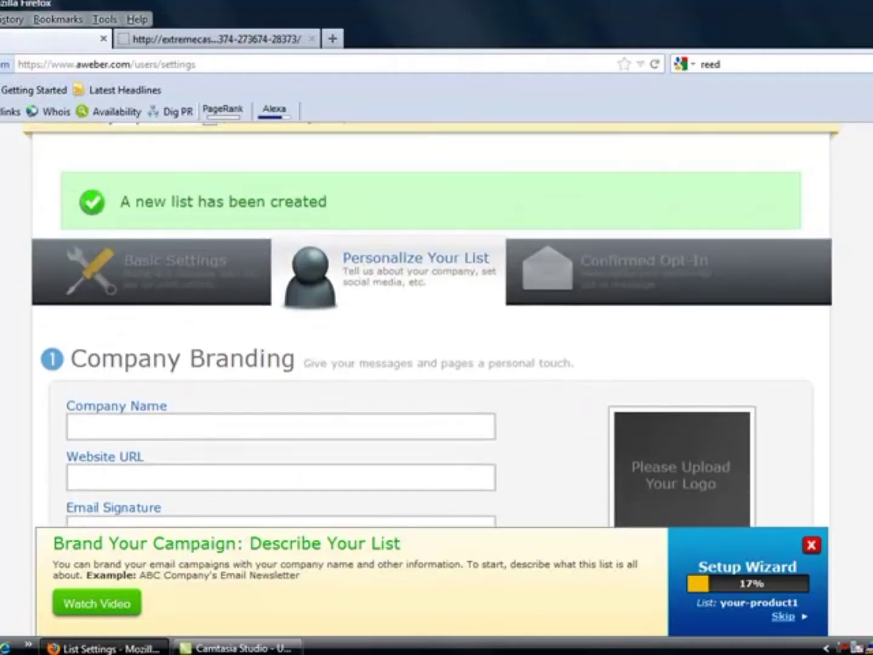
Step: Disable the Confirmed Opt-In requirement for web forms and save the list settings
{"action": "left_click", "coordinate": [628, 273]}
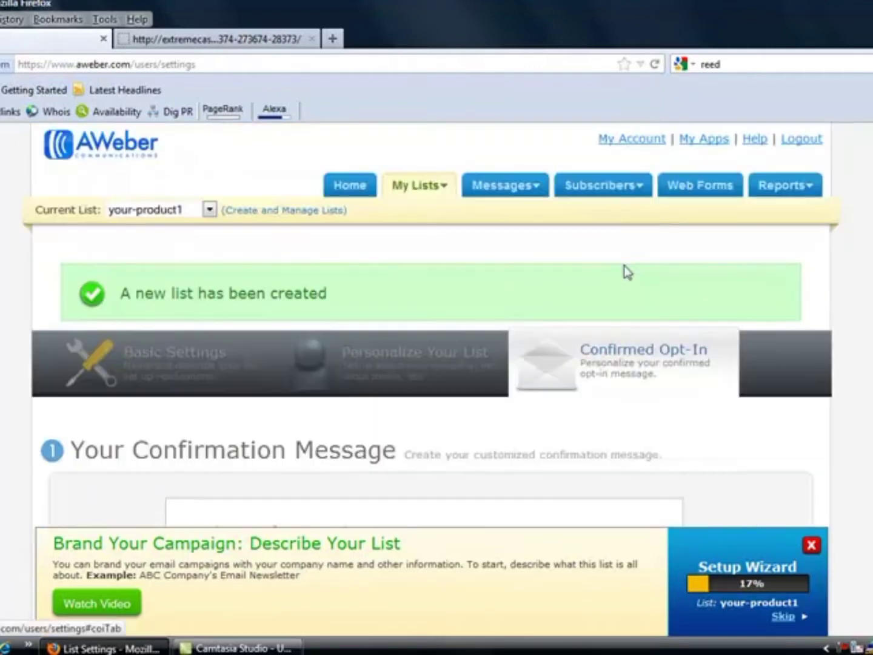
{"action": "scroll", "coordinate": [432, 325], "scroll_direction": "down", "scroll_amount": 9}
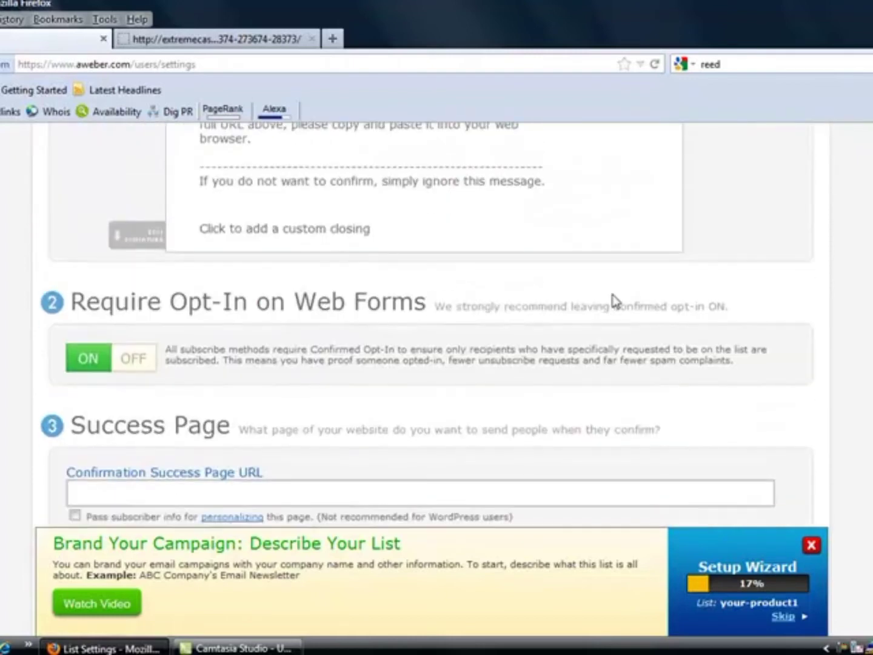
{"action": "left_click", "coordinate": [106, 361]}
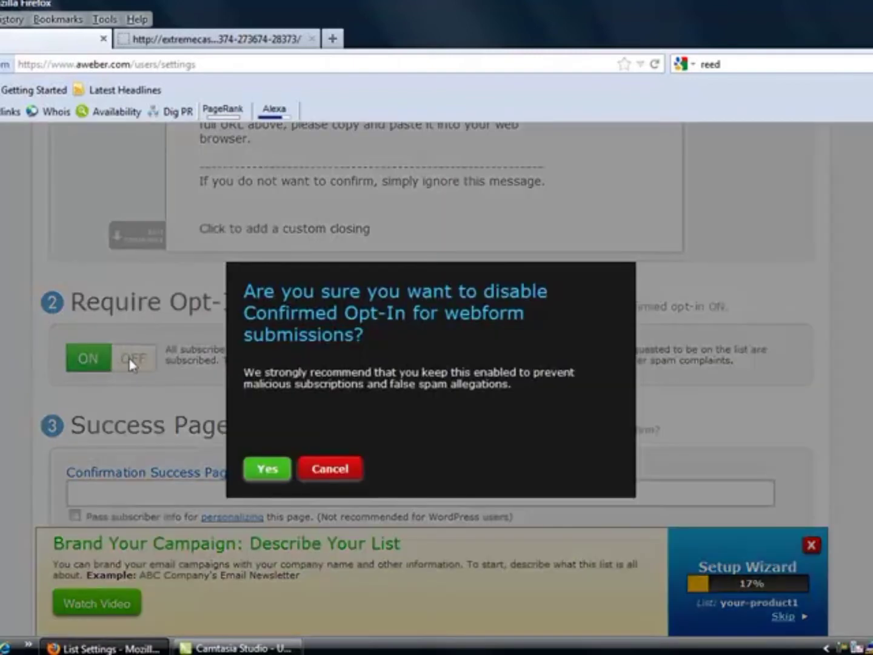
{"action": "left_click", "coordinate": [284, 472]}
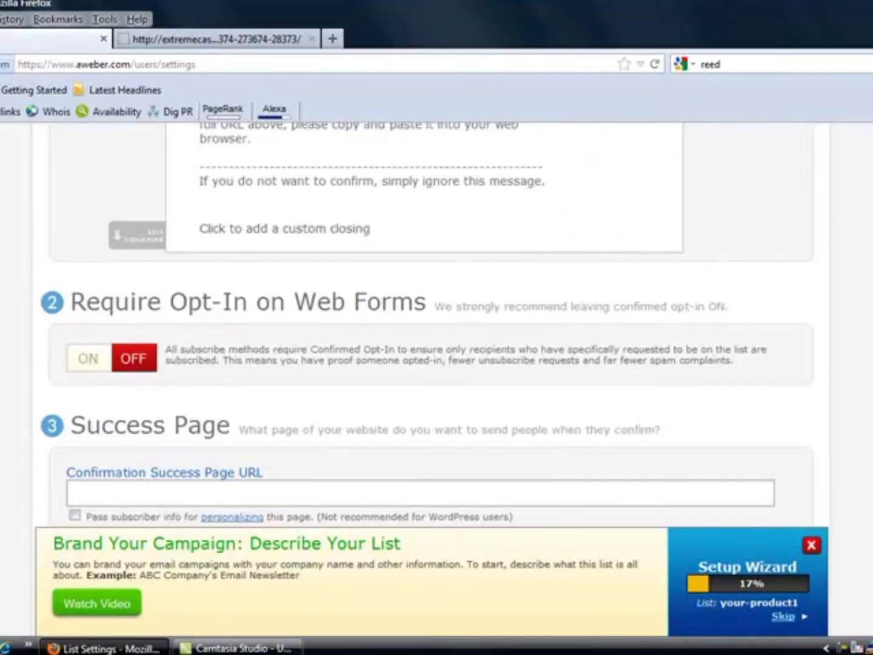
{"action": "scroll", "coordinate": [430, 321], "scroll_direction": "down", "scroll_amount": 3}
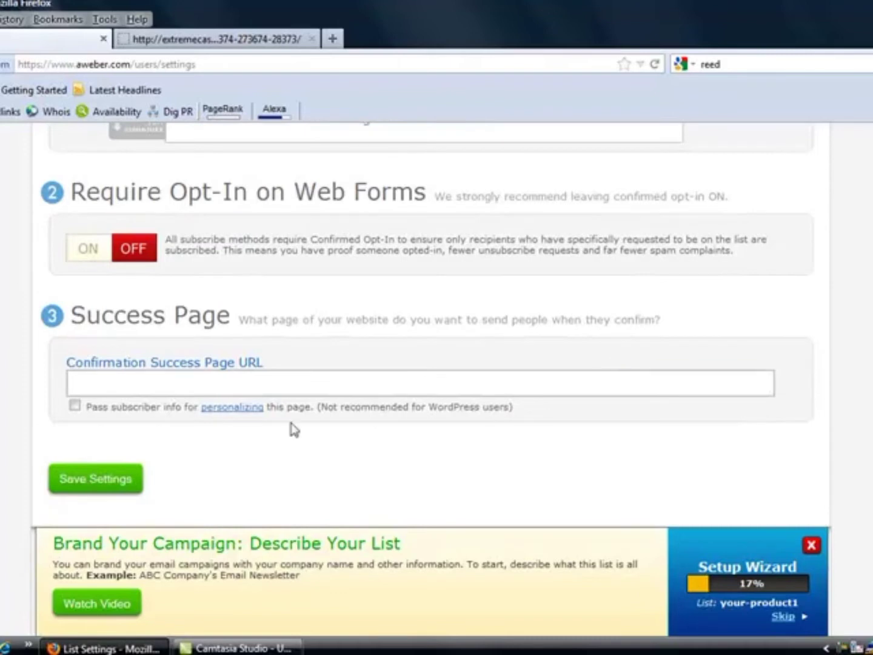
{"action": "left_click", "coordinate": [149, 381]}
{"action": "left_click", "coordinate": [95, 480]}
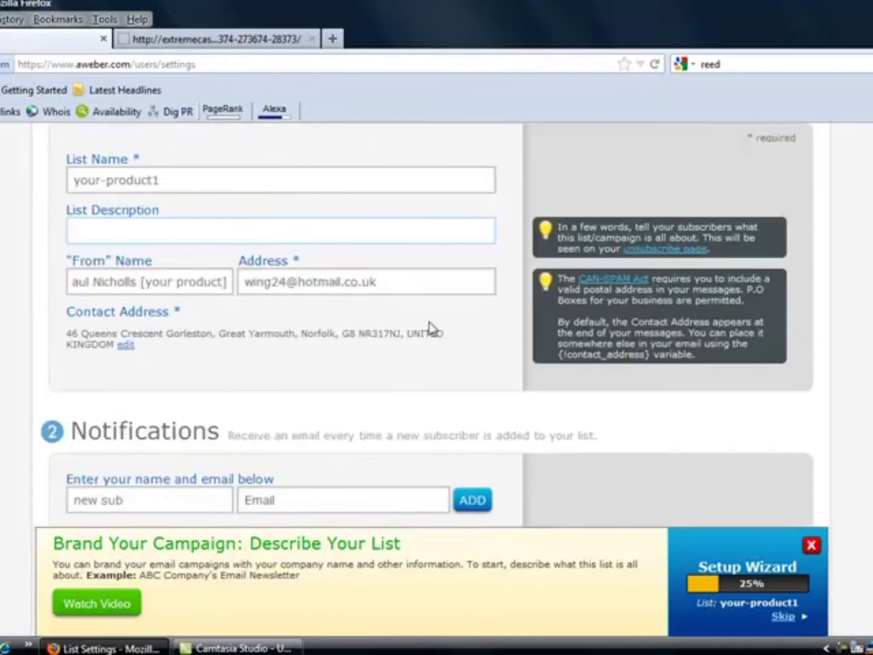
{"action": "scroll", "coordinate": [430, 327], "scroll_direction": "up", "scroll_amount": 3}
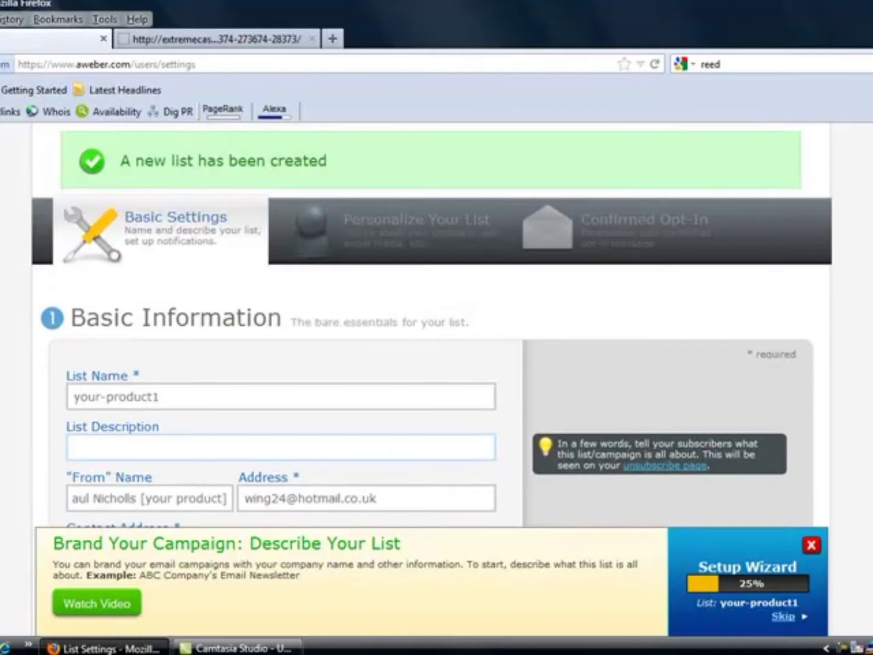
{"action": "scroll", "coordinate": [430, 327], "scroll_direction": "down", "scroll_amount": 7}
{"action": "scroll", "coordinate": [430, 327], "scroll_direction": "up", "scroll_amount": 2}
{"action": "scroll", "coordinate": [429, 328], "scroll_direction": "up", "scroll_amount": 3}
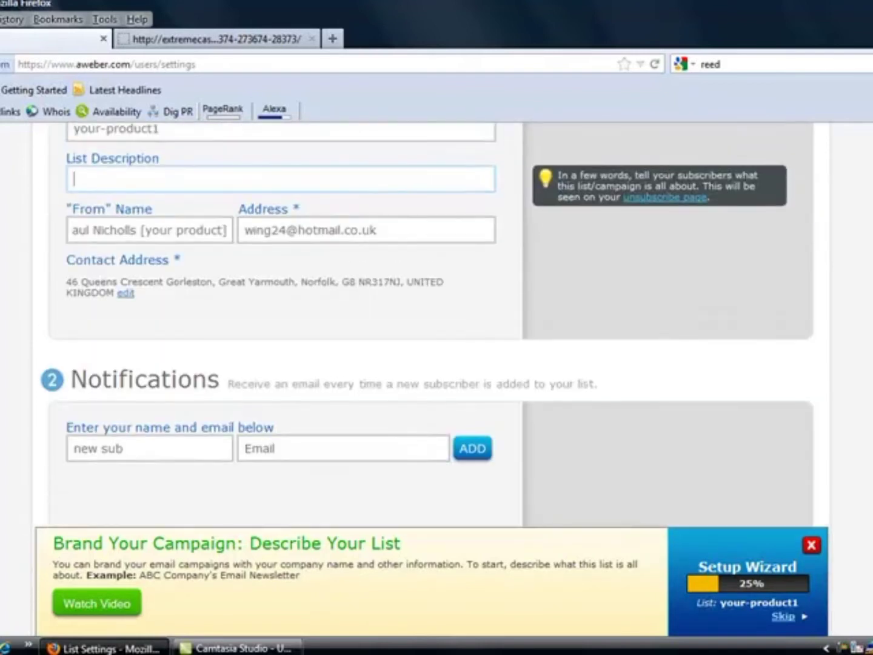
Step: Go to the list management page and create another new mailing list
{"action": "scroll", "coordinate": [431, 328], "scroll_direction": "up", "scroll_amount": 3}
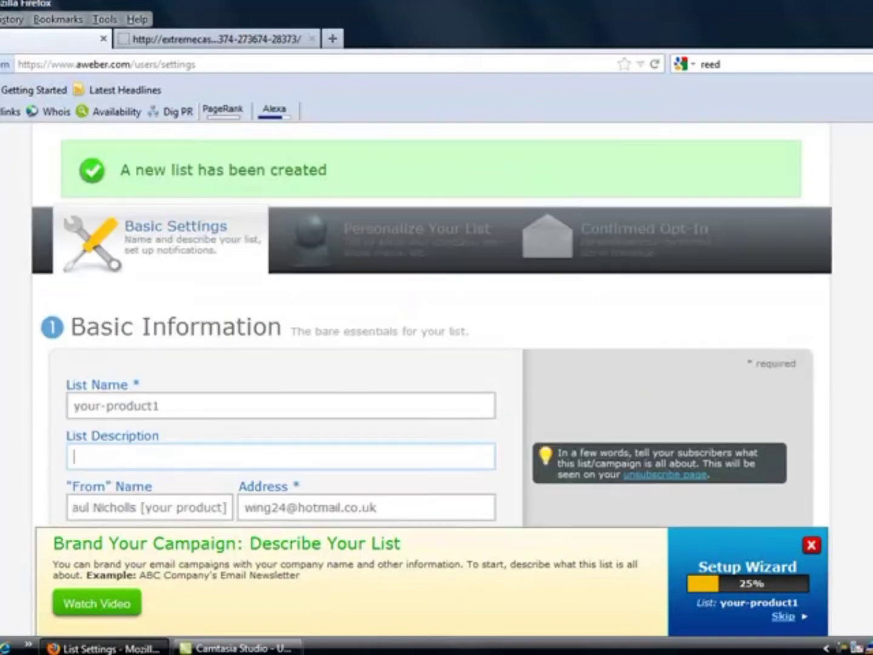
{"action": "scroll", "coordinate": [431, 327], "scroll_direction": "down", "scroll_amount": 5}
{"action": "scroll", "coordinate": [430, 328], "scroll_direction": "up", "scroll_amount": 3}
{"action": "scroll", "coordinate": [431, 327], "scroll_direction": "up", "scroll_amount": 5}
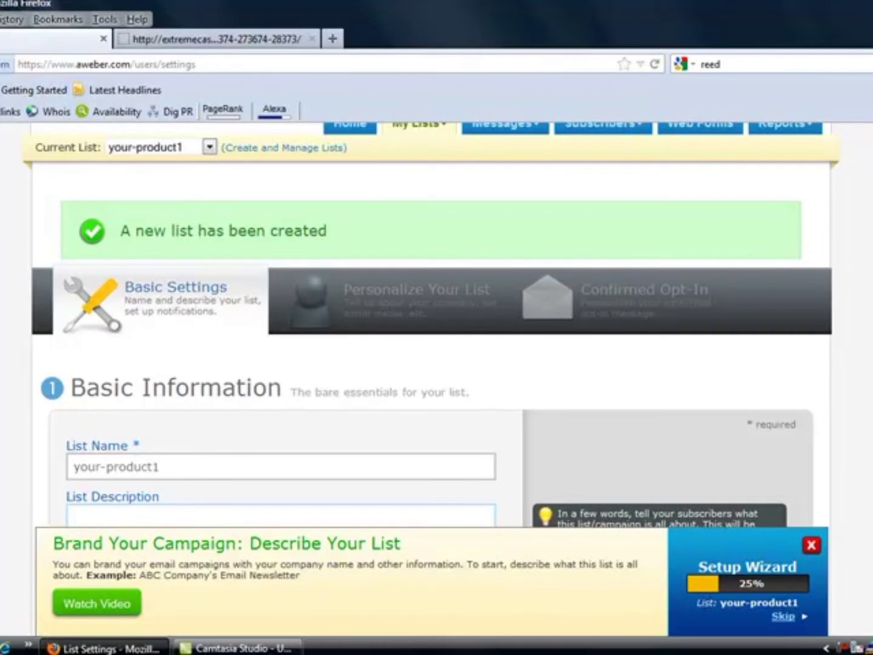
{"action": "scroll", "coordinate": [431, 328], "scroll_direction": "up", "scroll_amount": 1}
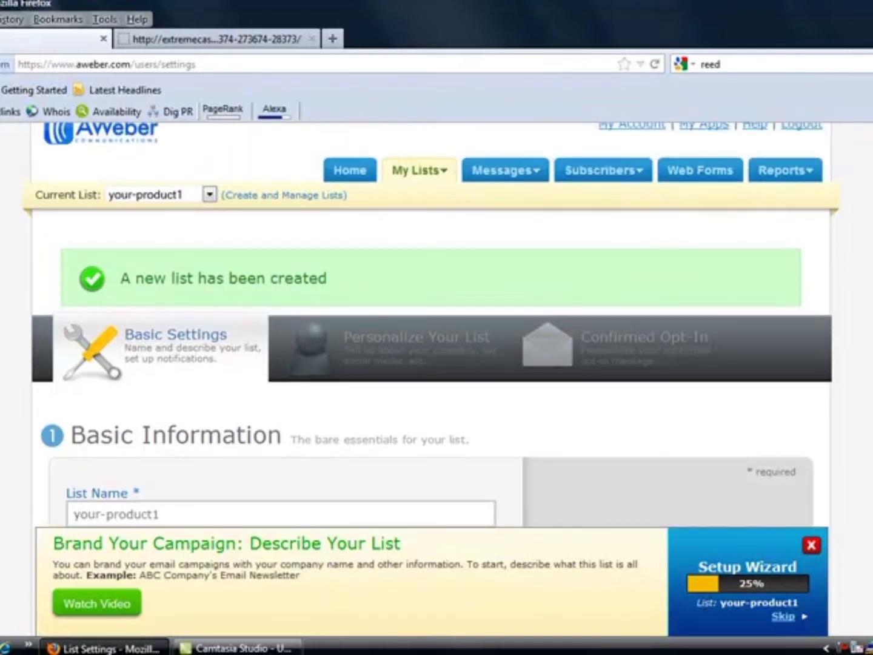
{"action": "left_click", "coordinate": [271, 196]}
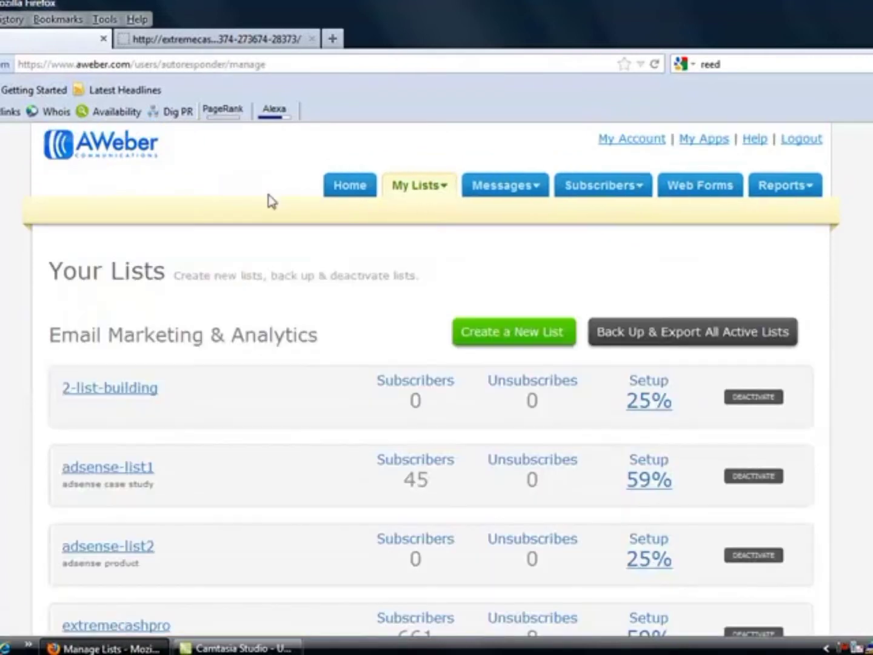
{"action": "left_click", "coordinate": [508, 338]}
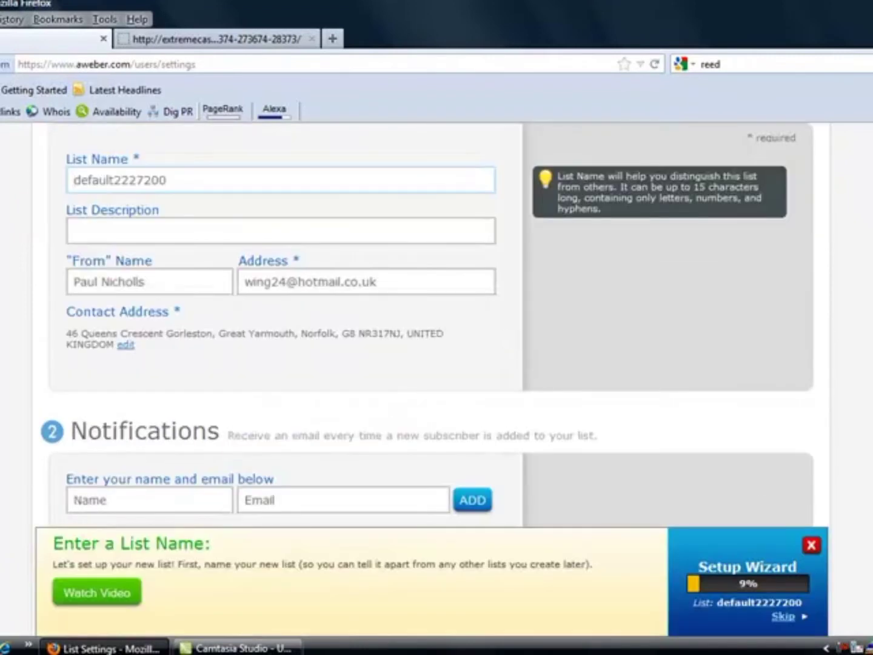
Step: Replace the new list's default name with your-product2
{"action": "scroll", "coordinate": [427, 325], "scroll_direction": "up", "scroll_amount": 3}
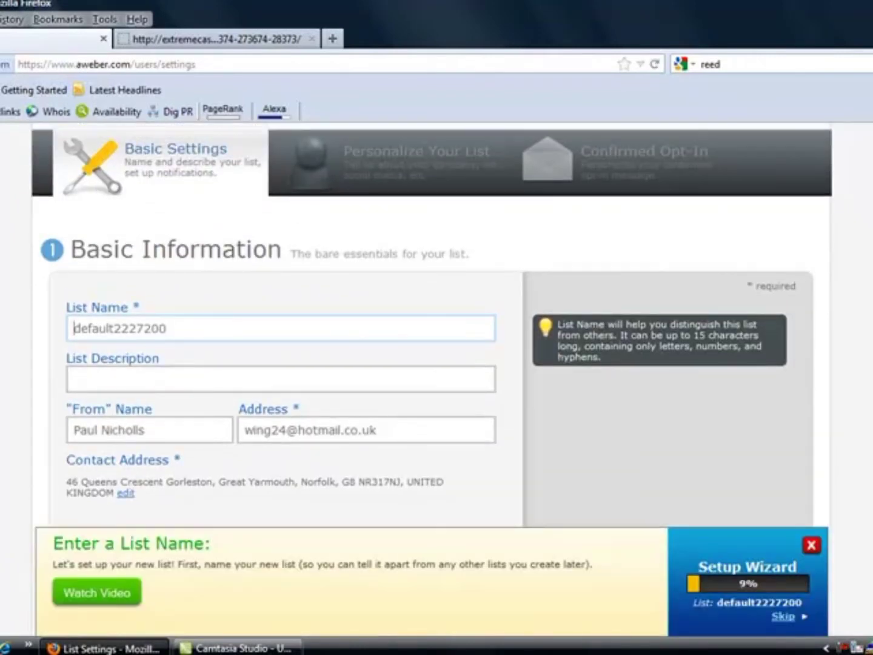
{"action": "left_click_drag", "start_coordinate": [176, 331], "coordinate": [63, 328]}
{"action": "type", "text": "your"}
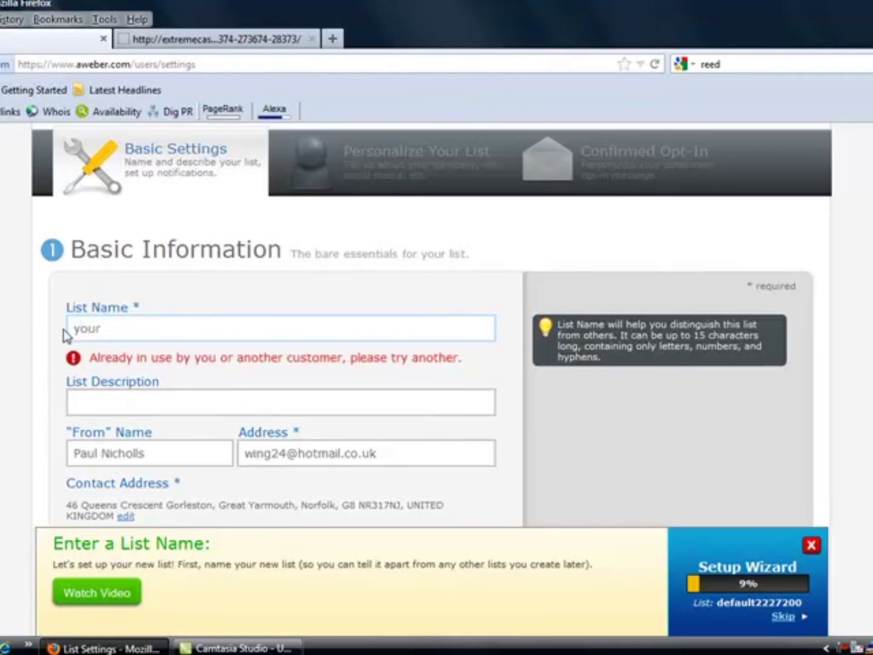
{"action": "type", "text": "-product2"}
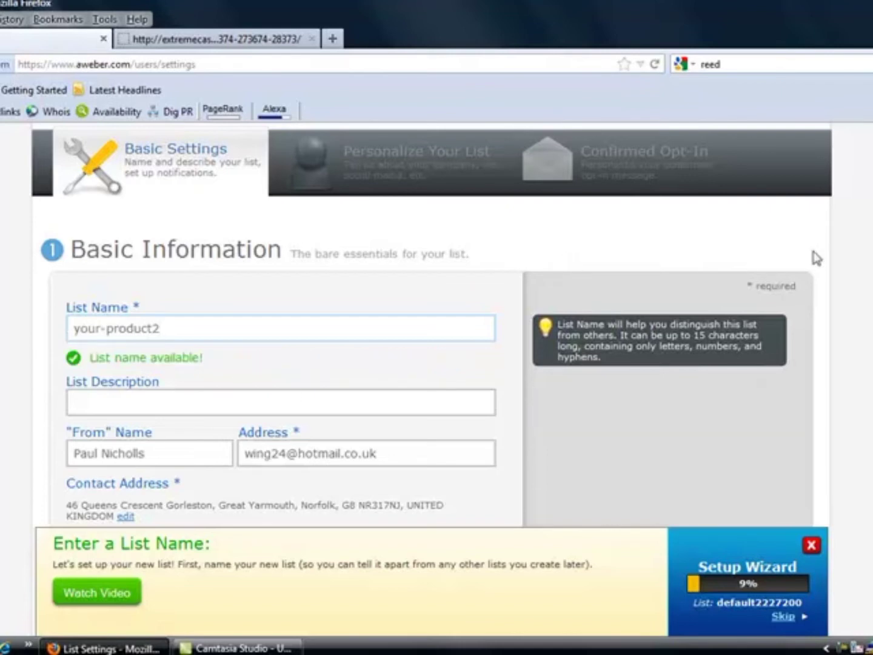
Step: Append an opening square bracket to the sender's name in the list's "From" Name field
{"action": "scroll", "coordinate": [291, 185], "scroll_direction": "down", "scroll_amount": 5}
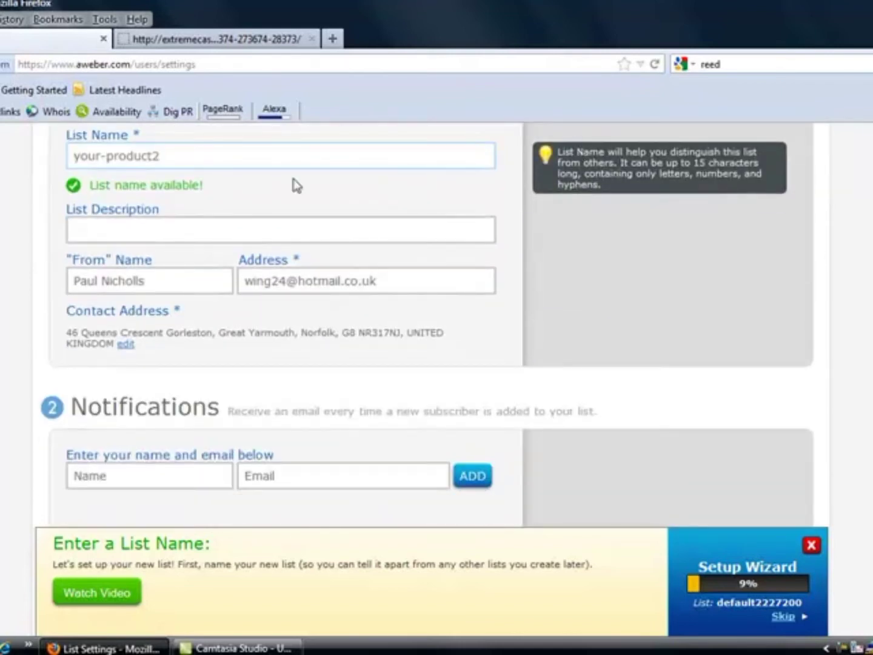
{"action": "left_click", "coordinate": [161, 283]}
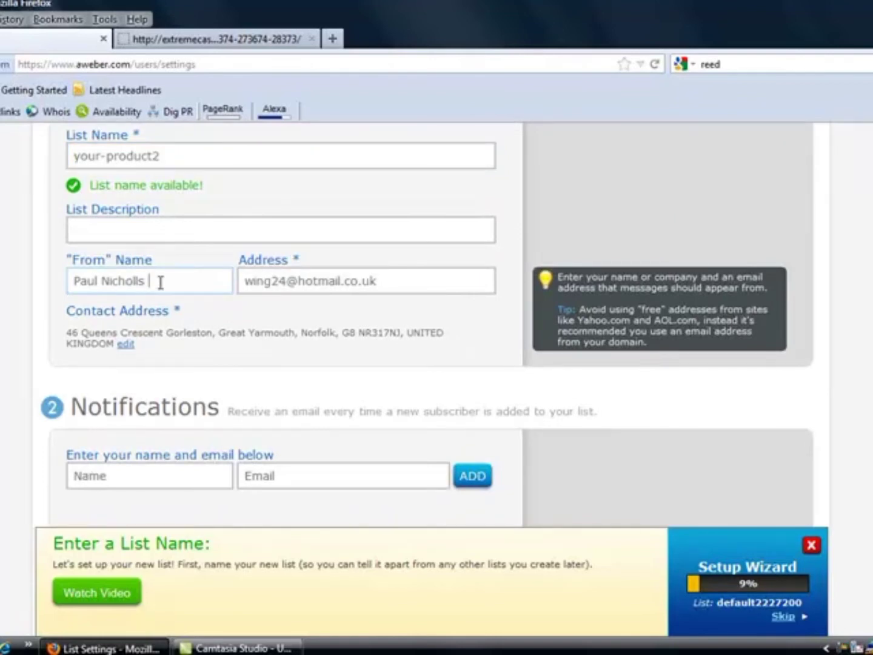
{"action": "type", "text": "("}
{"action": "mouse_move", "coordinate": [316, 331]}
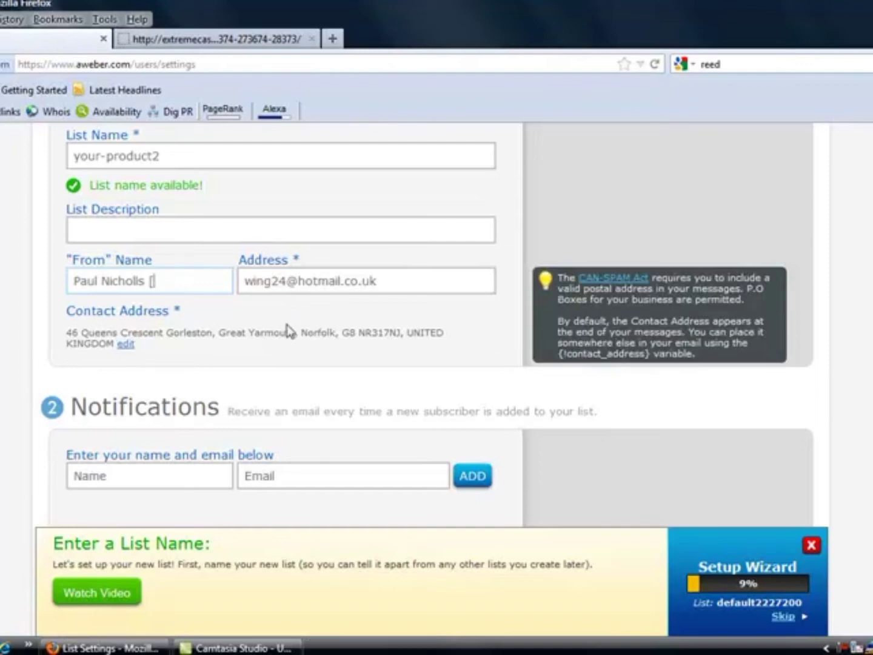
{"action": "mouse_move", "coordinate": [181, 283]}
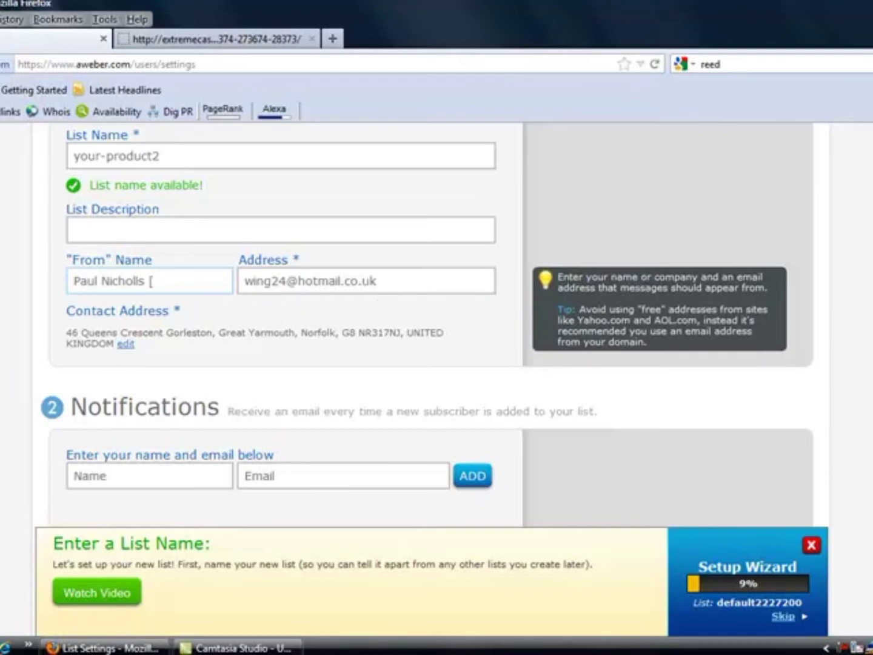
Step: Look over the Notifications section and save the basic settings of your-product2
{"action": "scroll", "coordinate": [670, 319], "scroll_direction": "down", "scroll_amount": 4}
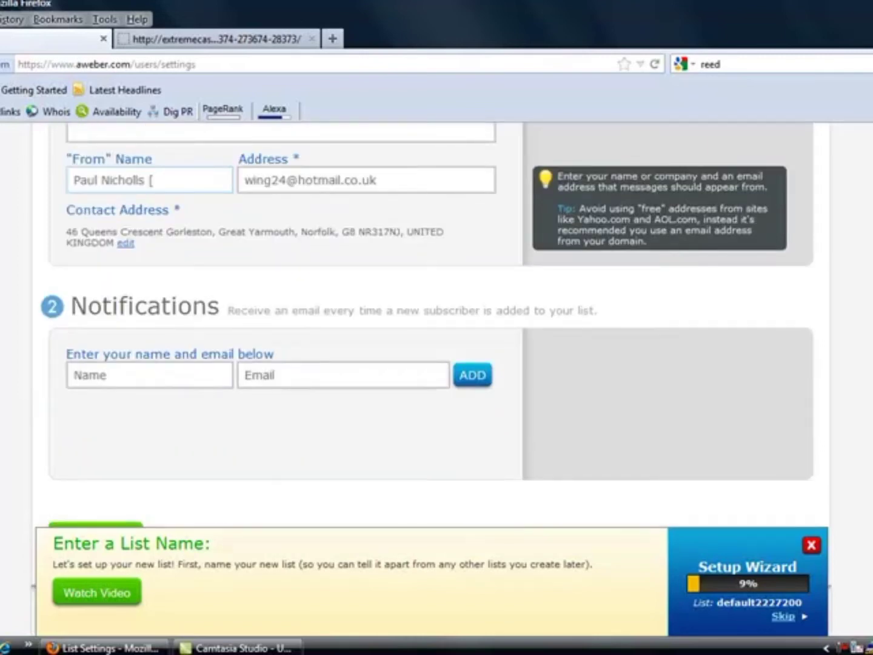
{"action": "left_click", "coordinate": [140, 338]}
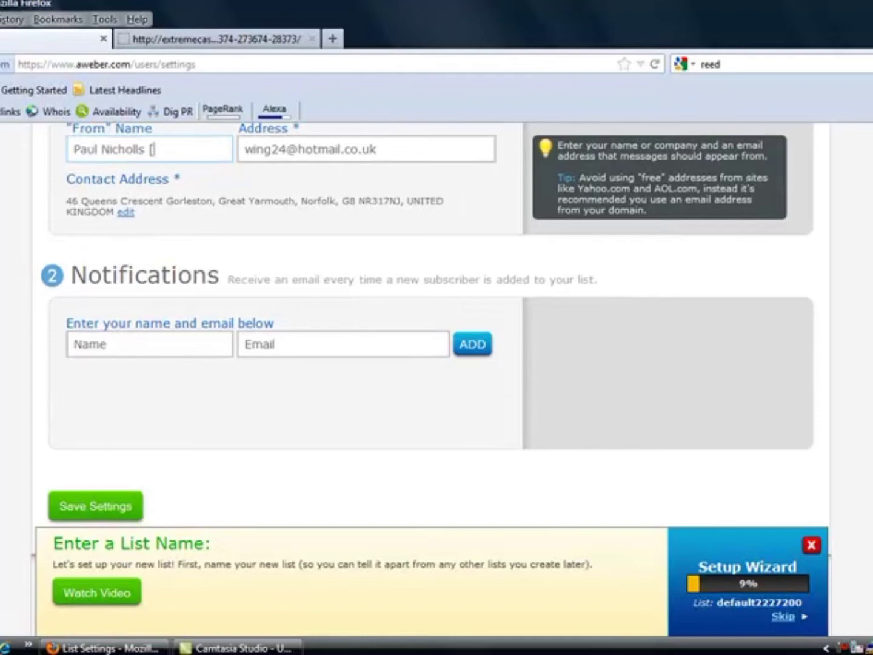
{"action": "scroll", "coordinate": [430, 327], "scroll_direction": "up", "scroll_amount": 10}
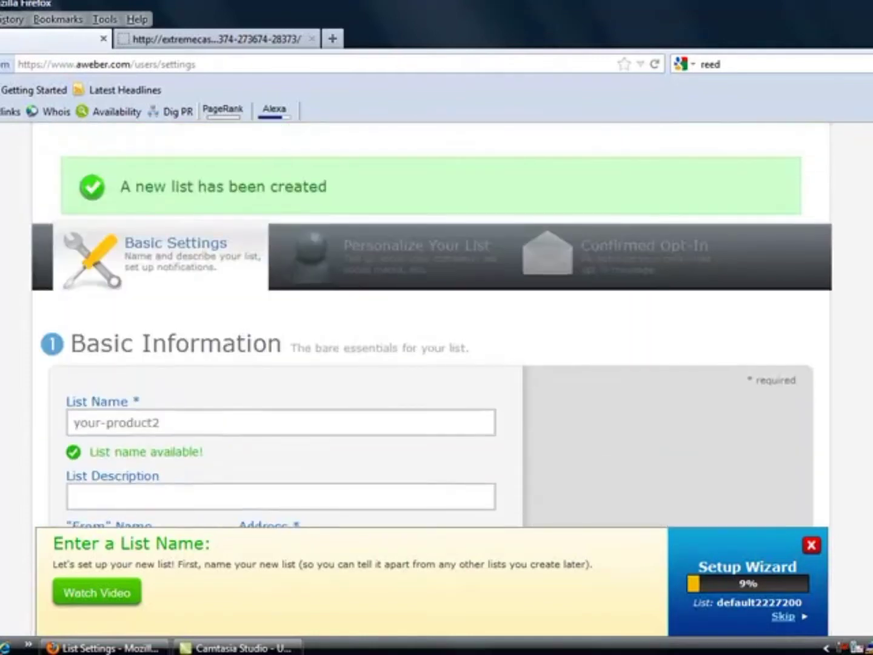
{"action": "scroll", "coordinate": [283, 399], "scroll_direction": "down", "scroll_amount": 12}
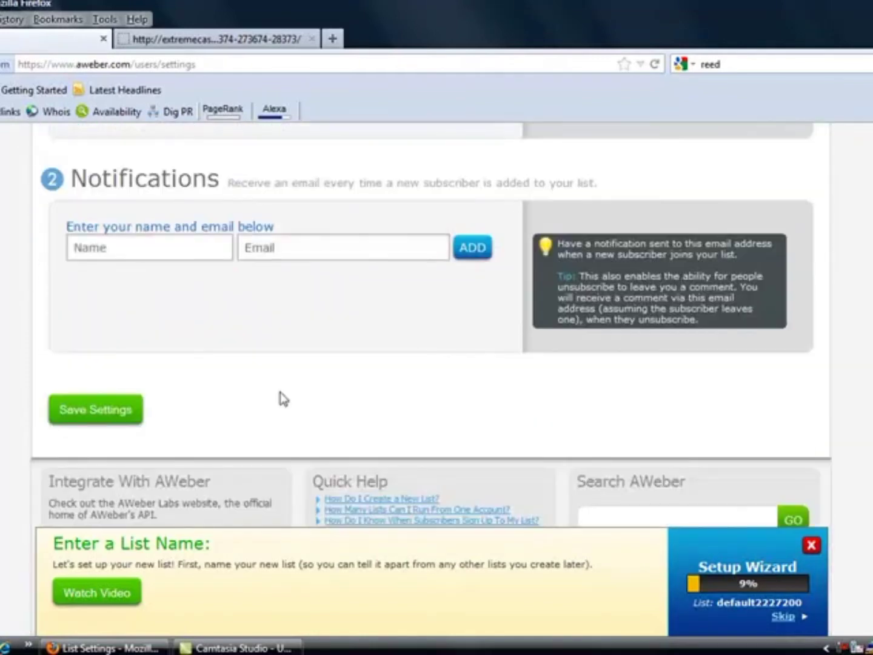
{"action": "left_click", "coordinate": [126, 411]}
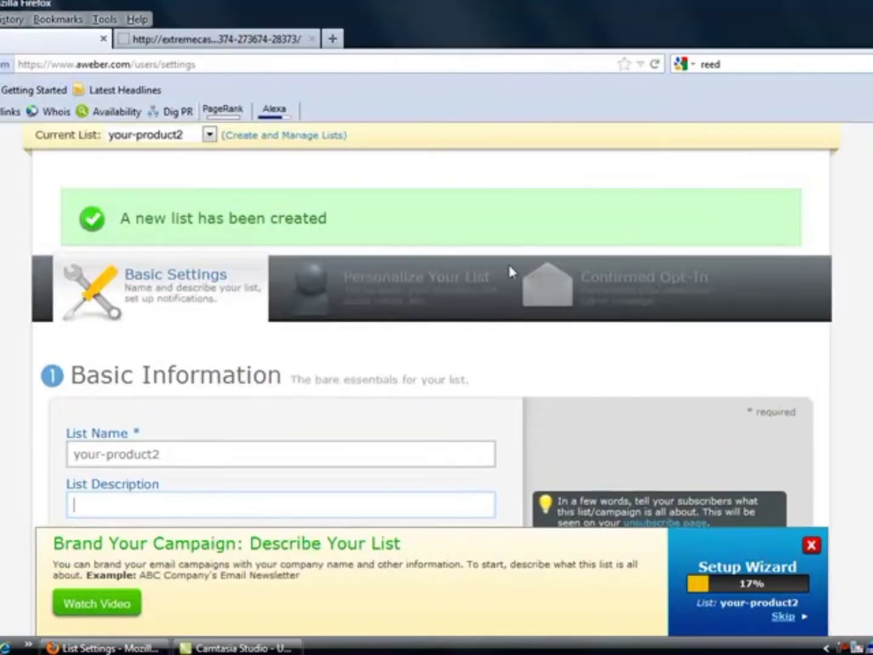
Step: Go through the Personalize Your List and Confirmed Opt-In settings of your-product2 and save the list settings
{"action": "left_click", "coordinate": [410, 293]}
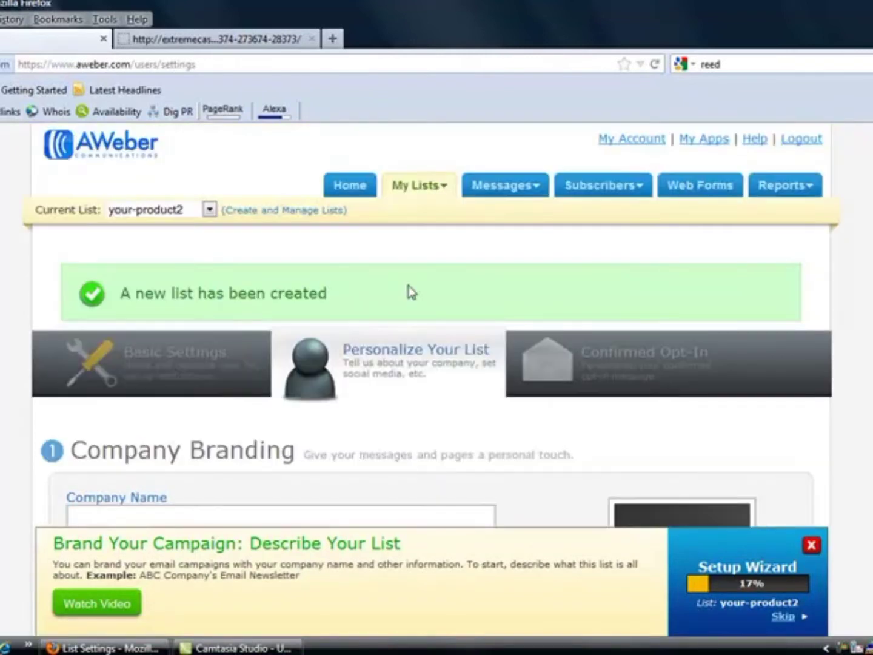
{"action": "left_click", "coordinate": [617, 374]}
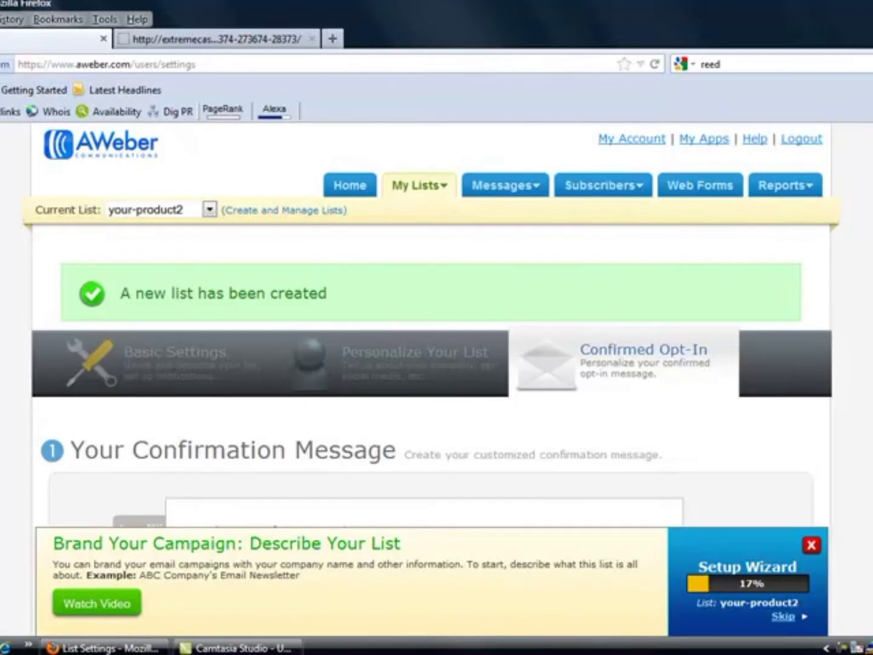
{"action": "scroll", "coordinate": [431, 363], "scroll_direction": "down", "scroll_amount": 8}
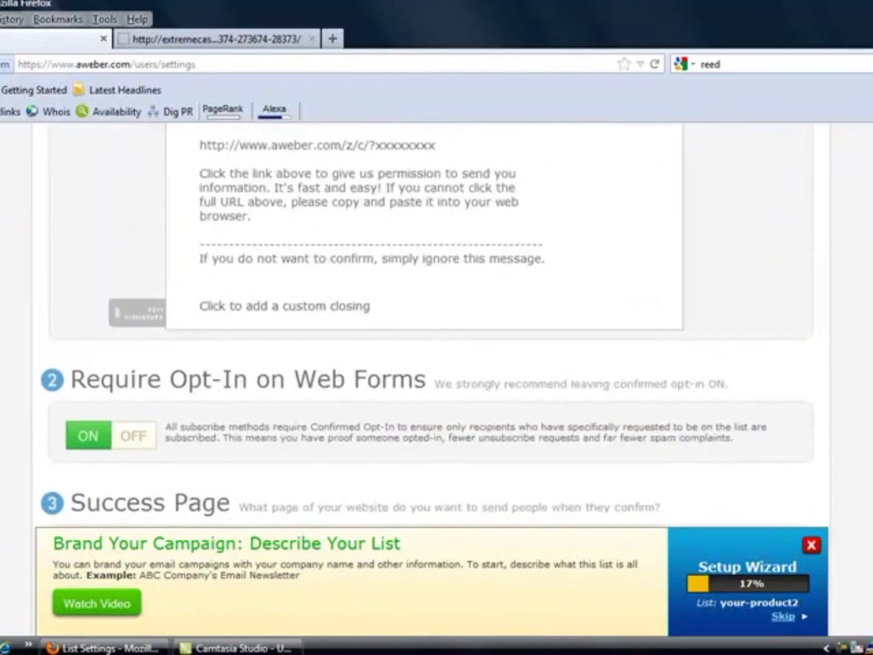
{"action": "scroll", "coordinate": [430, 363], "scroll_direction": "down", "scroll_amount": 1}
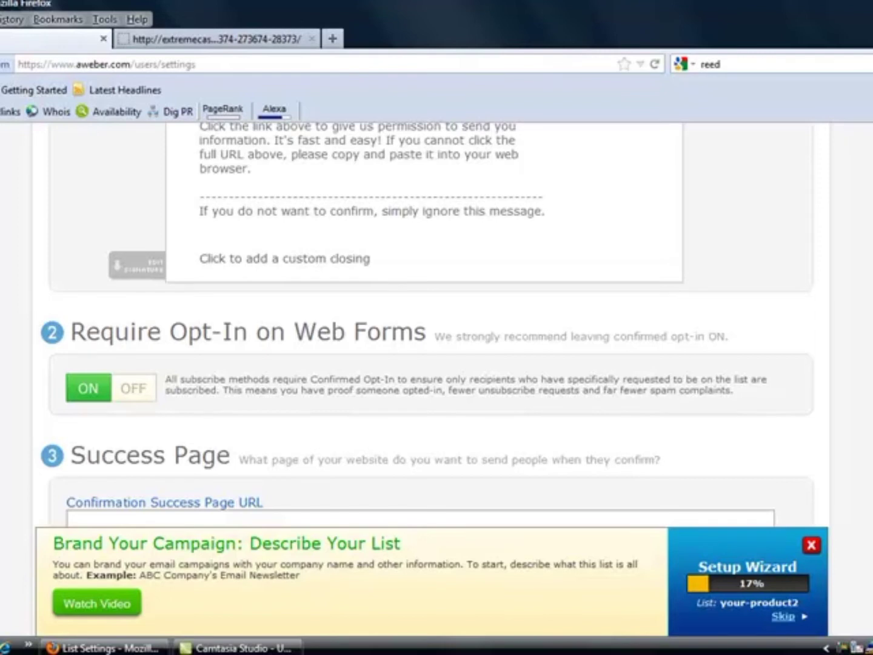
{"action": "scroll", "coordinate": [424, 327], "scroll_direction": "down", "scroll_amount": 4}
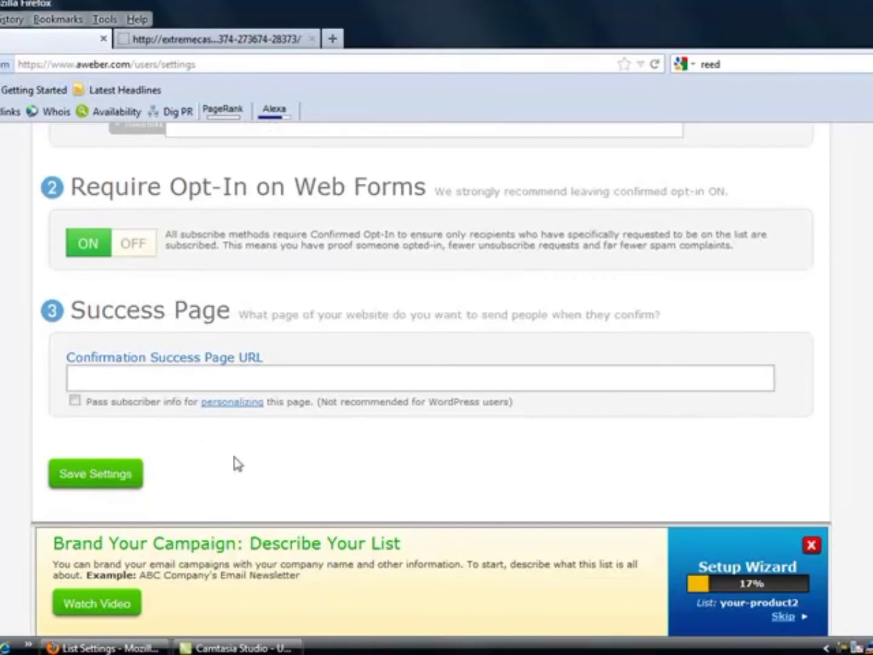
{"action": "left_click", "coordinate": [81, 482]}
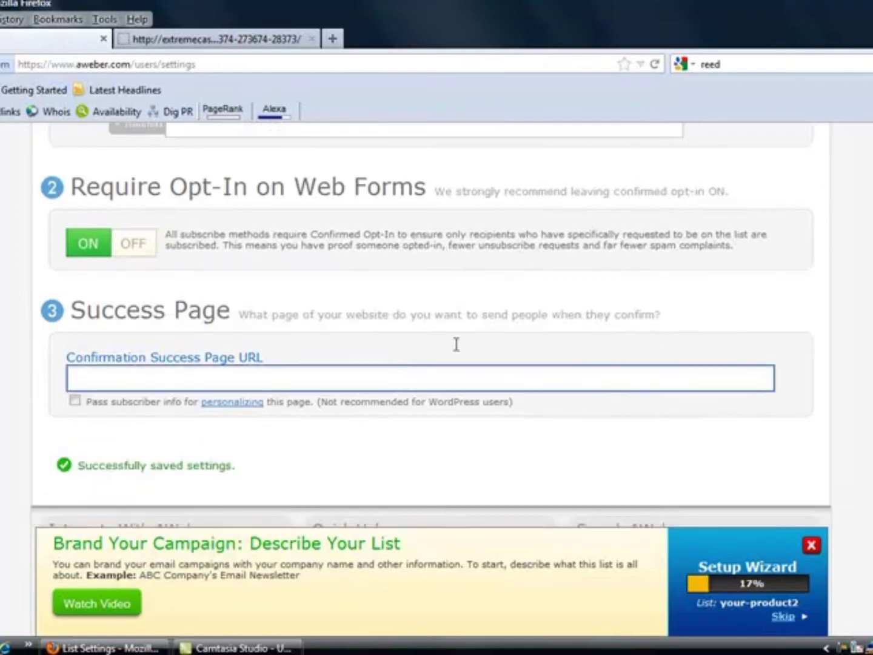
Step: Open the automation rules for your-product2 and view the available rule actions
{"action": "scroll", "coordinate": [424, 327], "scroll_direction": "up", "scroll_amount": 8}
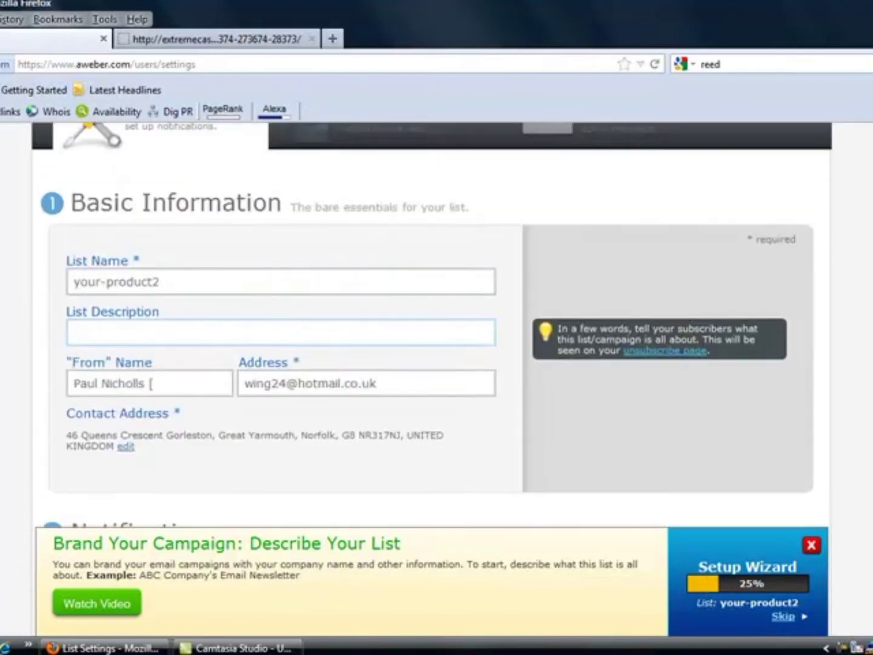
{"action": "scroll", "coordinate": [424, 327], "scroll_direction": "up", "scroll_amount": 1}
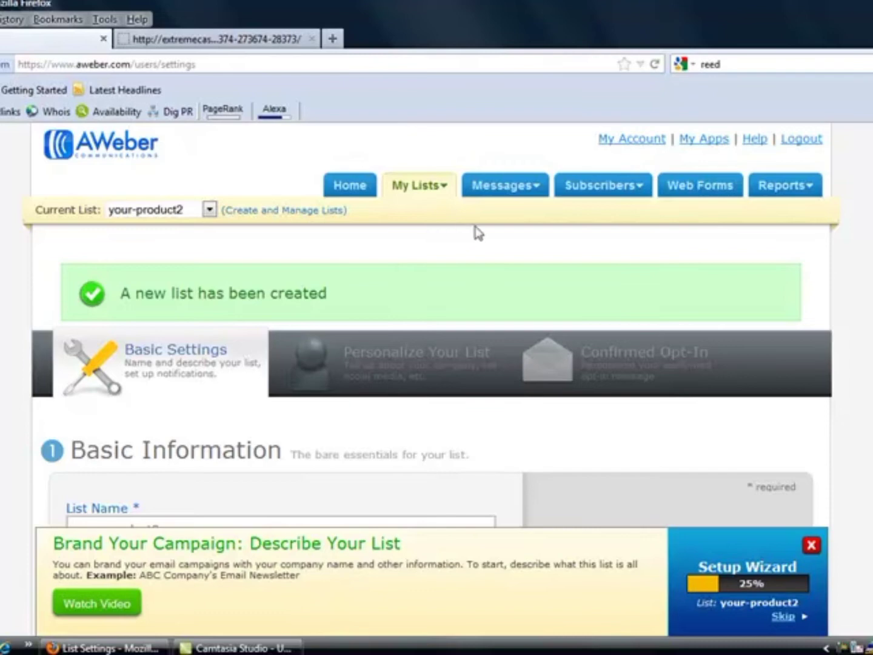
{"action": "mouse_move", "coordinate": [588, 193]}
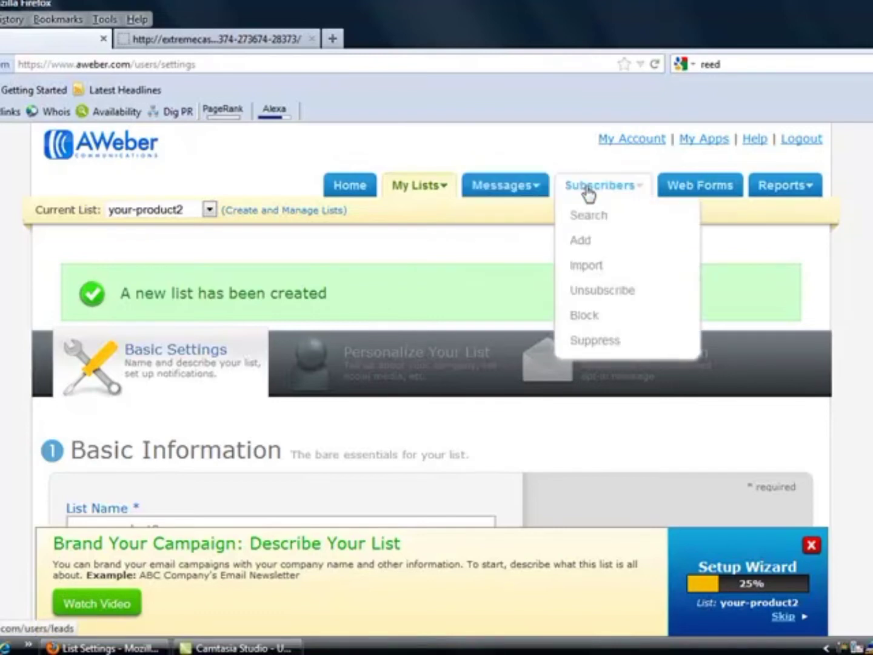
{"action": "mouse_move", "coordinate": [421, 193]}
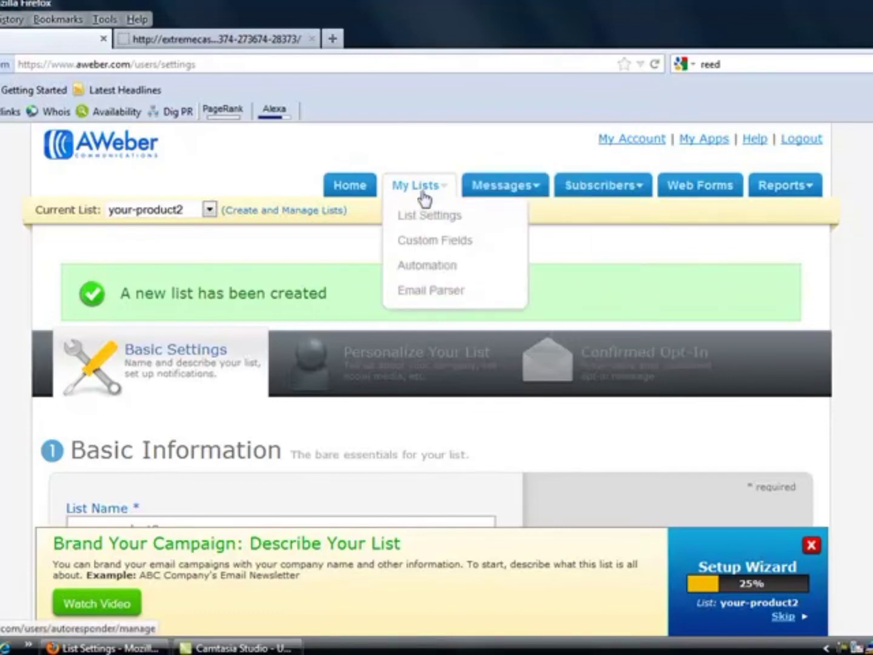
{"action": "left_click", "coordinate": [427, 269]}
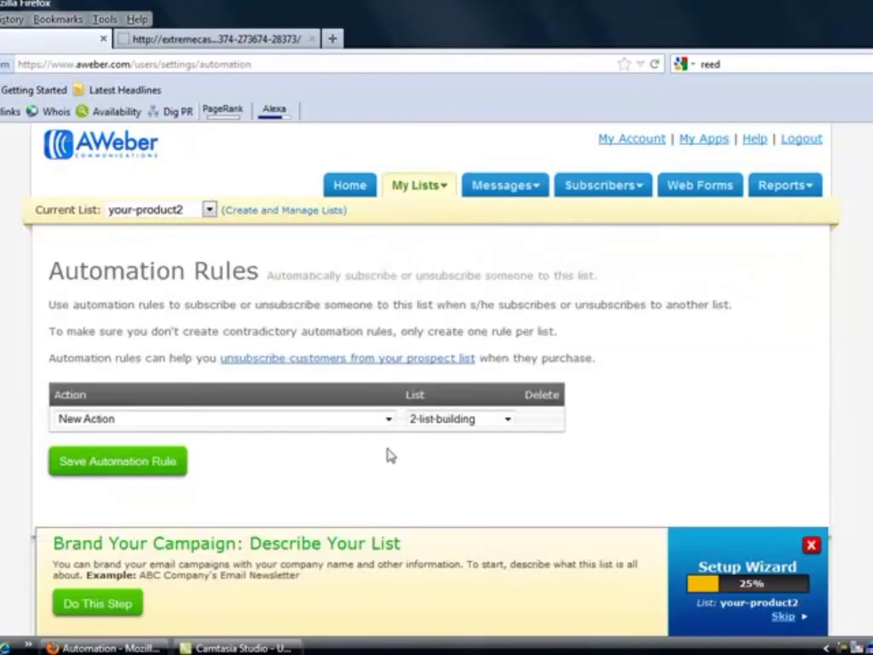
{"action": "scroll", "coordinate": [711, 290], "scroll_direction": "down", "scroll_amount": 1}
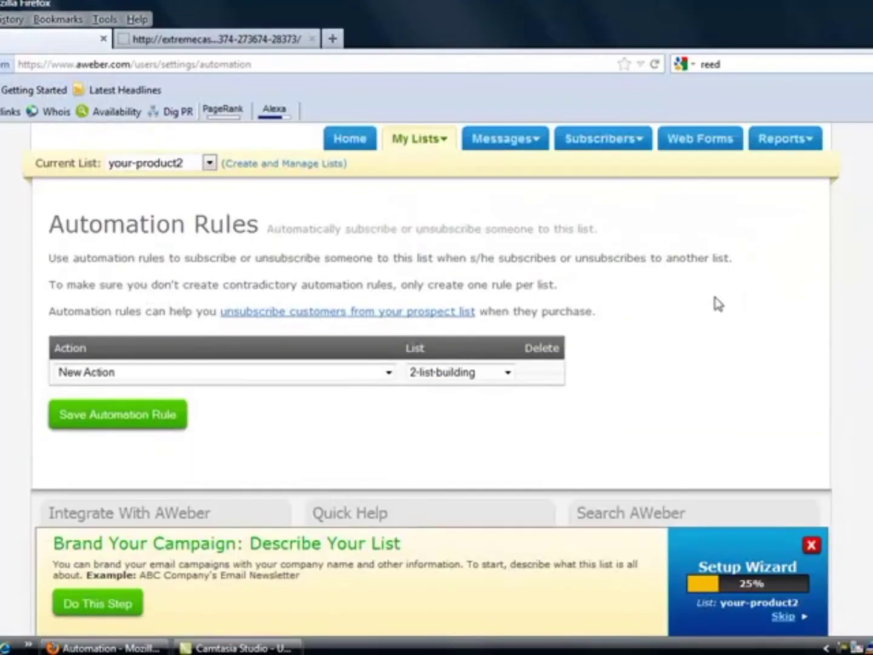
{"action": "left_click", "coordinate": [389, 372]}
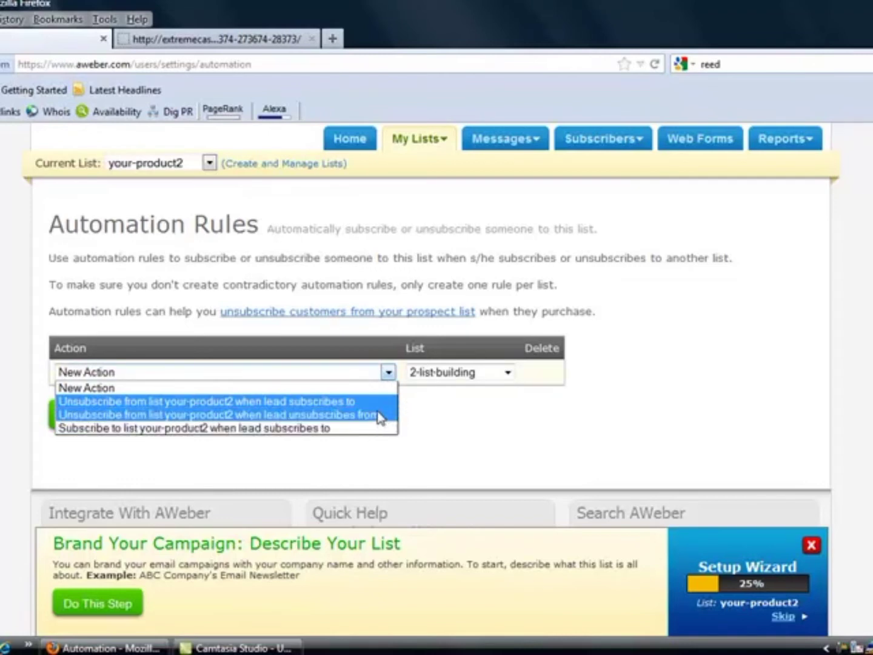
{"action": "left_click", "coordinate": [413, 419]}
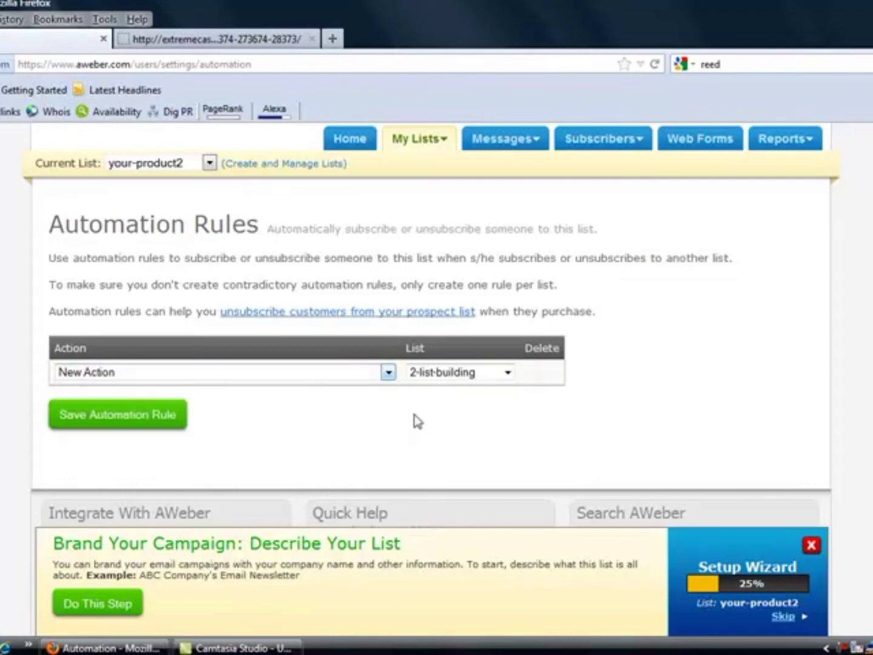
Step: Switch the current list to your-product1 and set its rule action to "Unsubscribe from list your-product1 when lead subscribes to"
{"action": "left_click", "coordinate": [209, 162]}
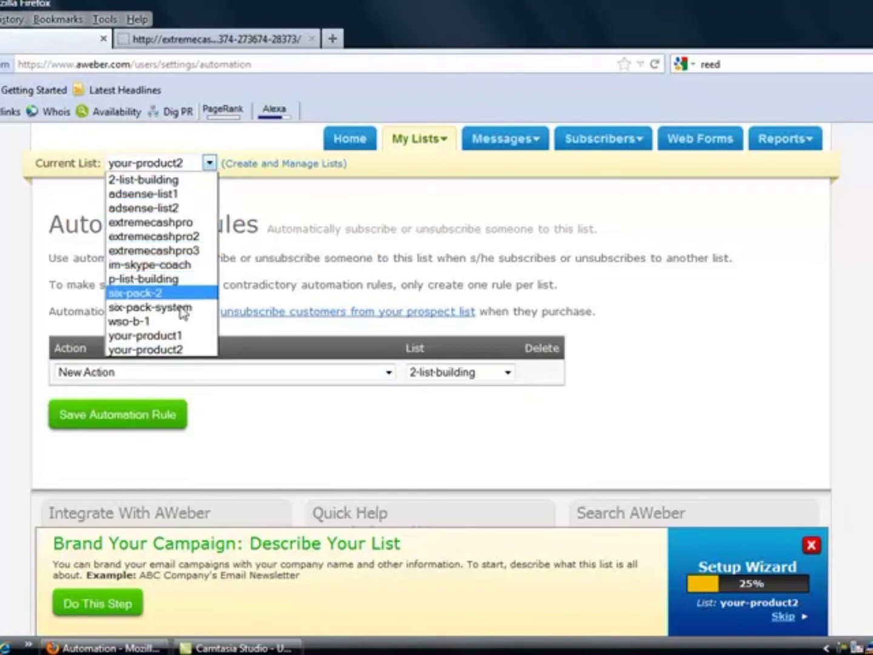
{"action": "left_click", "coordinate": [183, 336]}
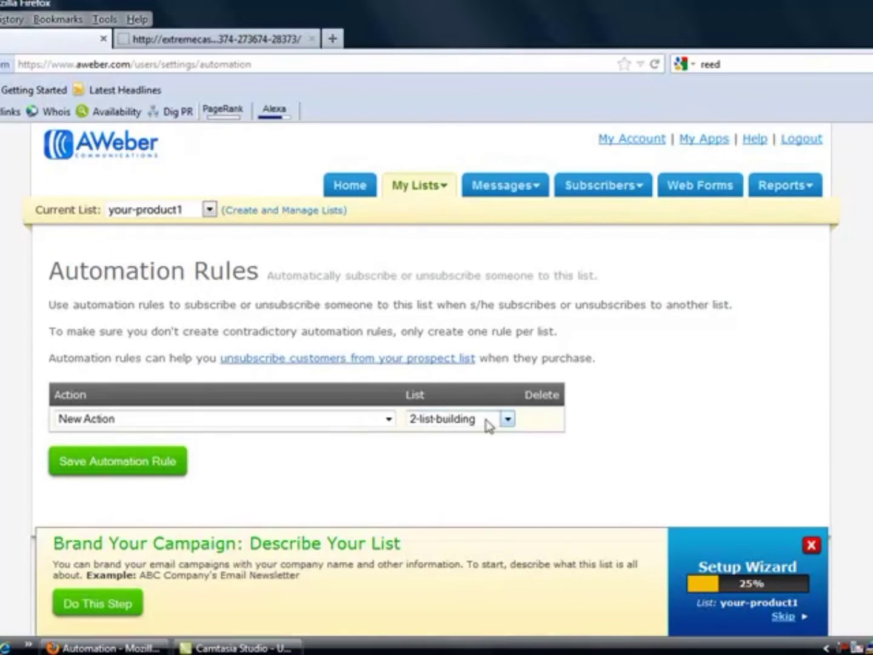
{"action": "left_click", "coordinate": [388, 418]}
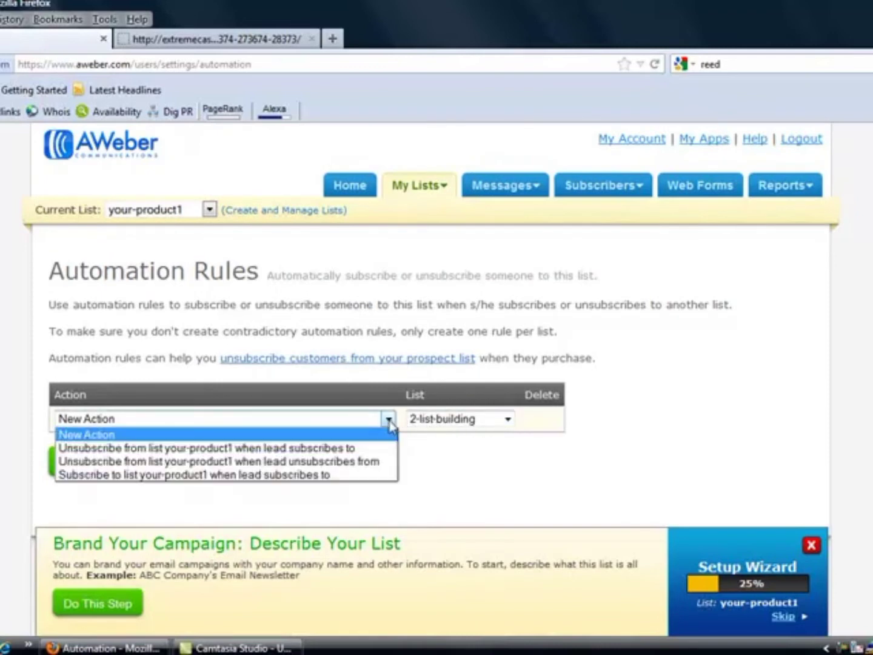
{"action": "left_click", "coordinate": [359, 451]}
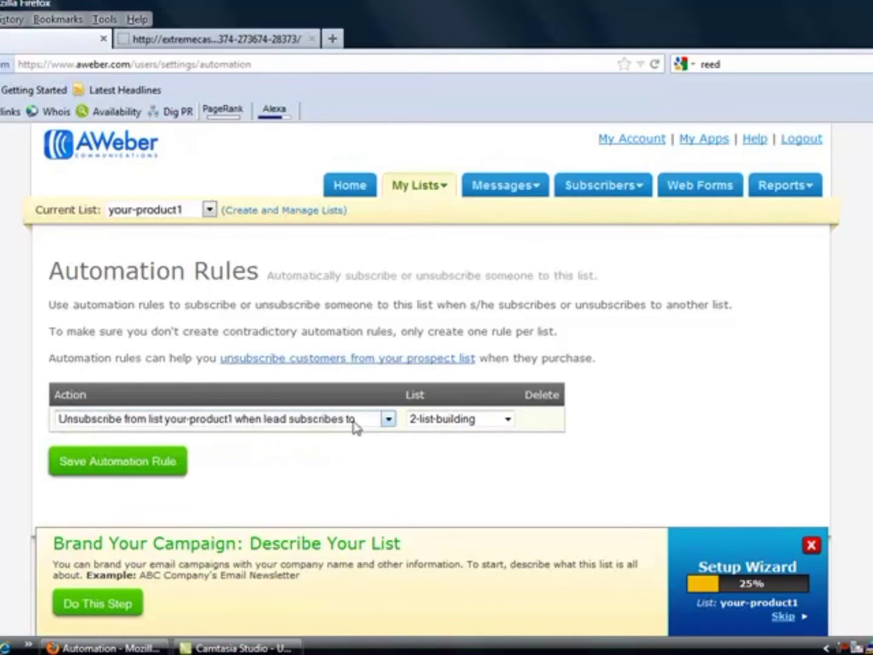
Step: Choose your-product2 as the list that triggers the unsubscribe rule of your-product1 and save the automation rule
{"action": "left_click", "coordinate": [506, 418]}
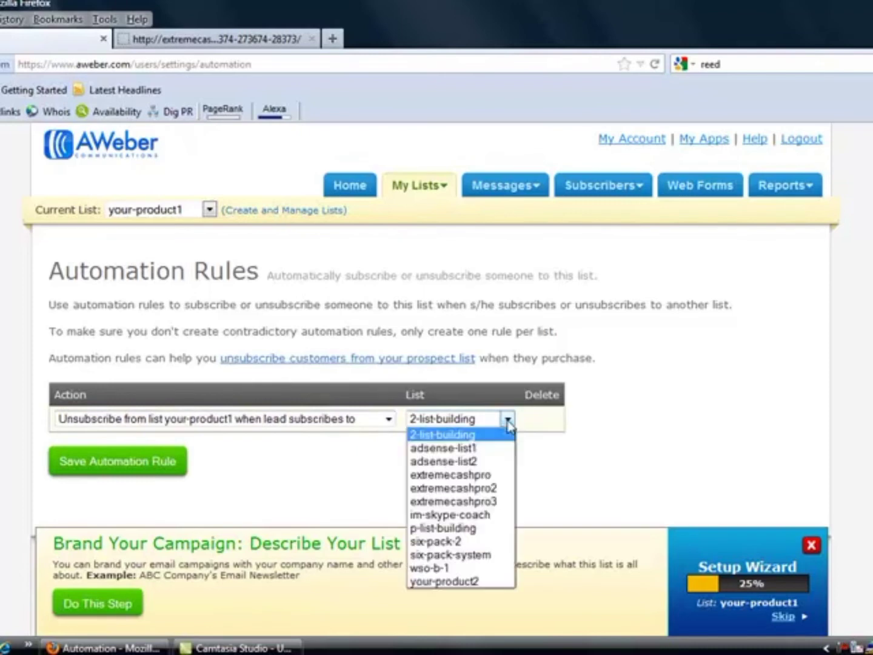
{"action": "left_click", "coordinate": [470, 581]}
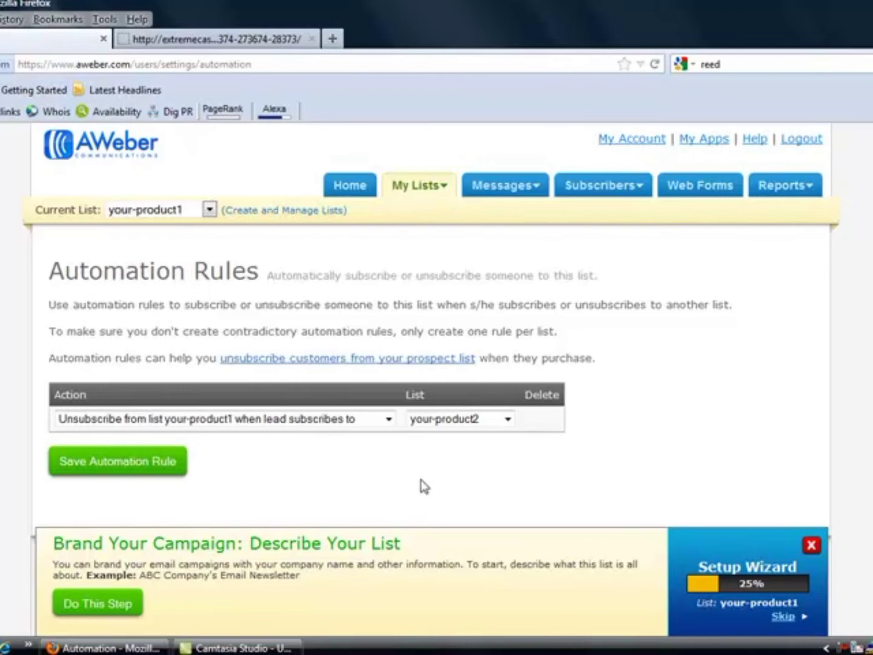
{"action": "left_click", "coordinate": [134, 471]}
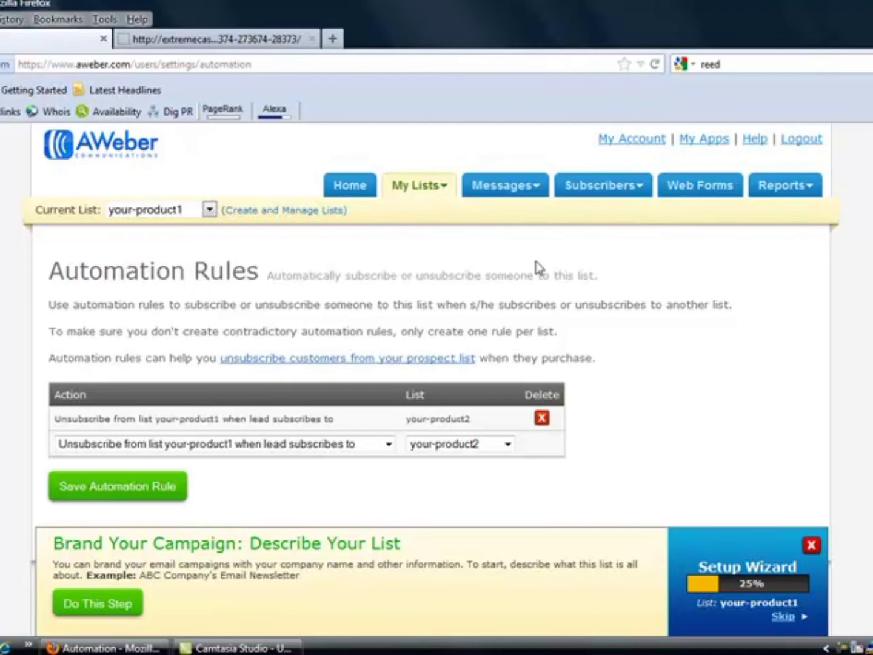
Step: Create a new web form for your-product1 and relabel its name field "First Name Only:"
{"action": "left_click", "coordinate": [698, 189]}
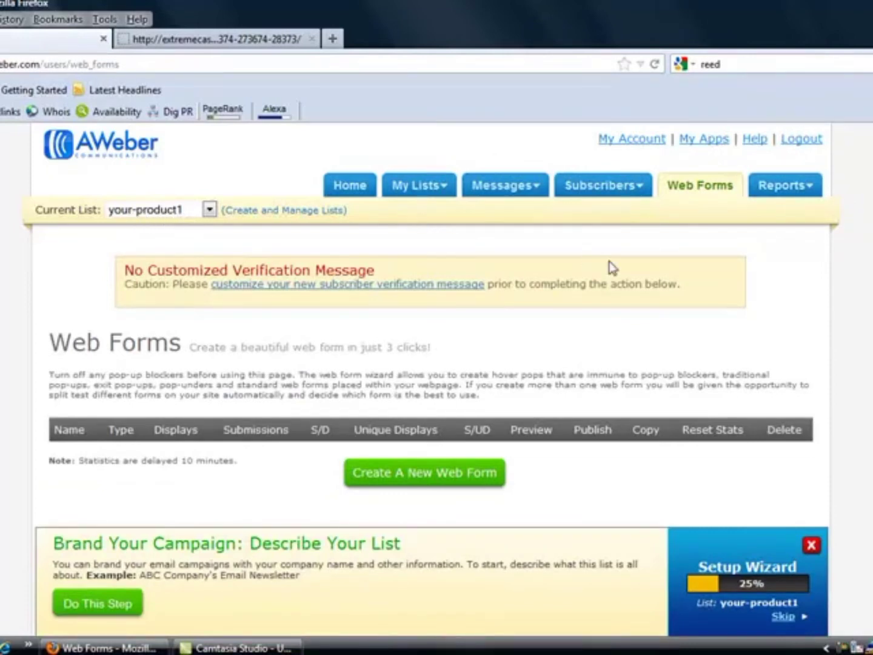
{"action": "left_click", "coordinate": [418, 477]}
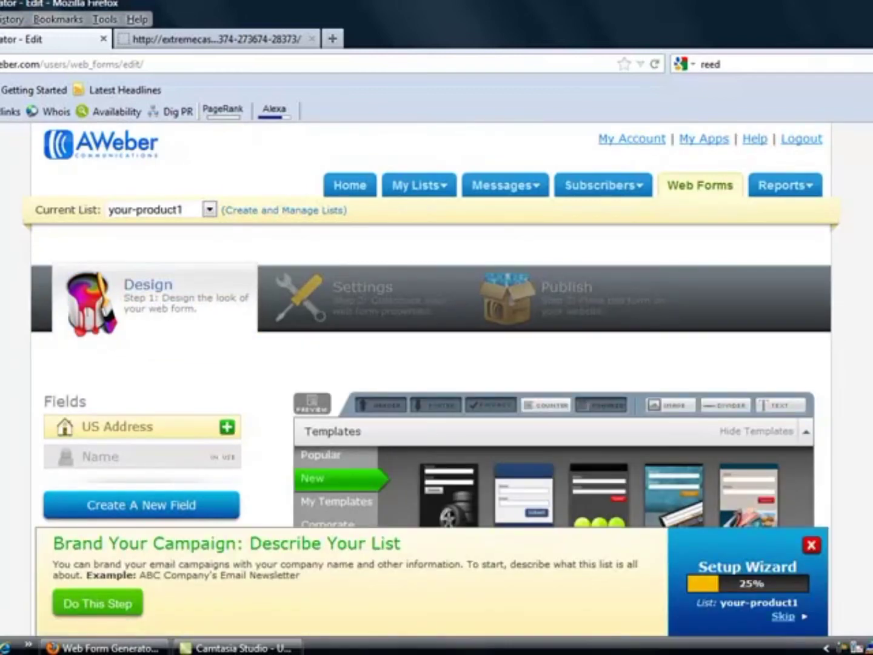
{"action": "scroll", "coordinate": [432, 321], "scroll_direction": "down", "scroll_amount": 10}
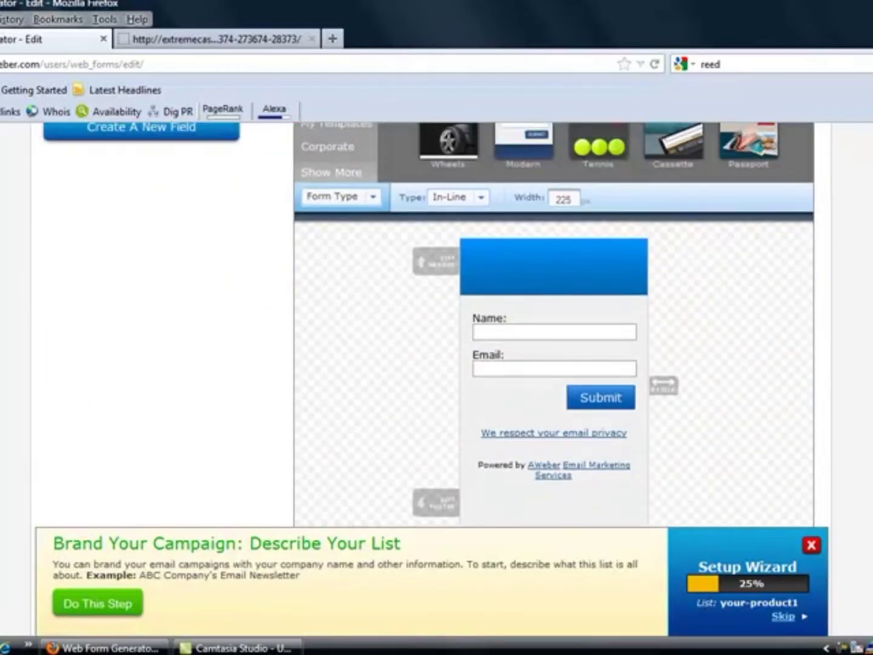
{"action": "mouse_move", "coordinate": [457, 318]}
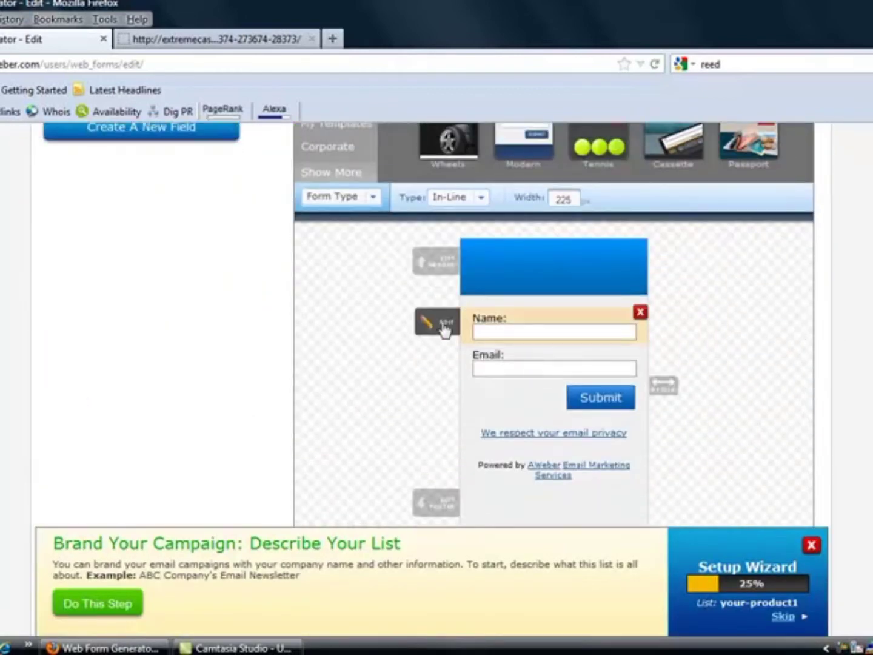
{"action": "left_click", "coordinate": [445, 327]}
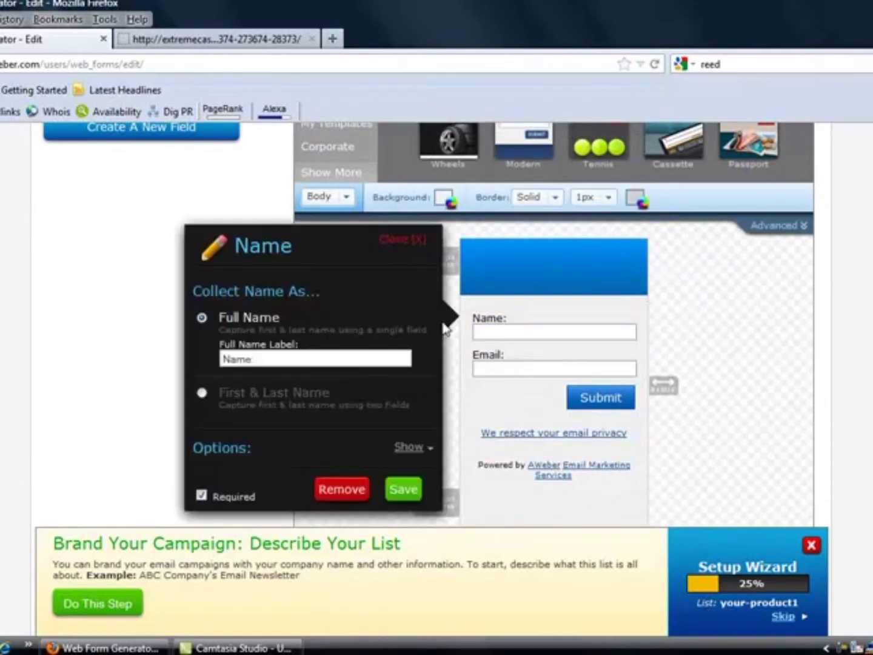
{"action": "left_click", "coordinate": [222, 358]}
{"action": "type", "text": "First"}
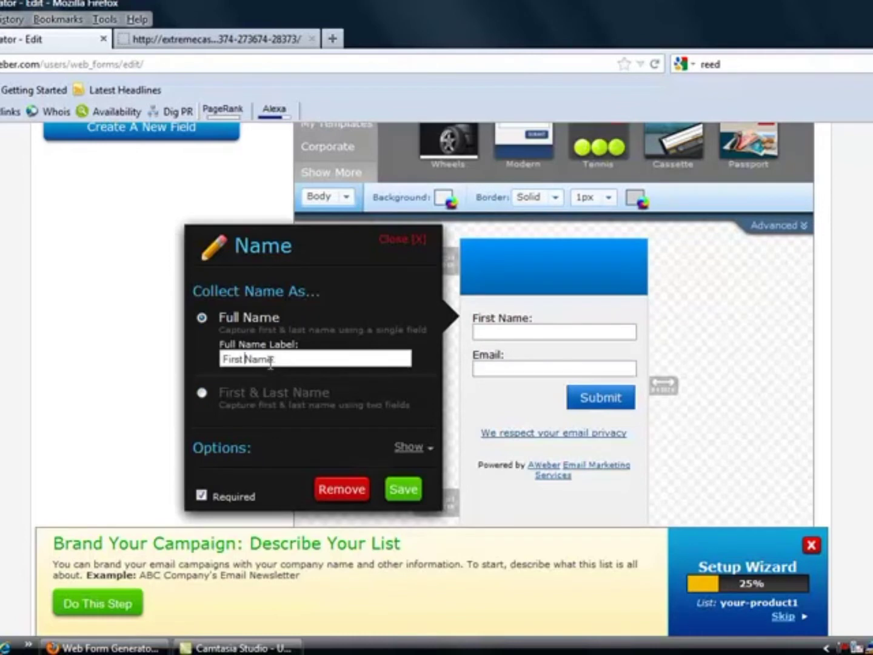
{"action": "left_click", "coordinate": [271, 359]}
{"action": "type", "text": "Only"}
{"action": "left_click", "coordinate": [405, 491]}
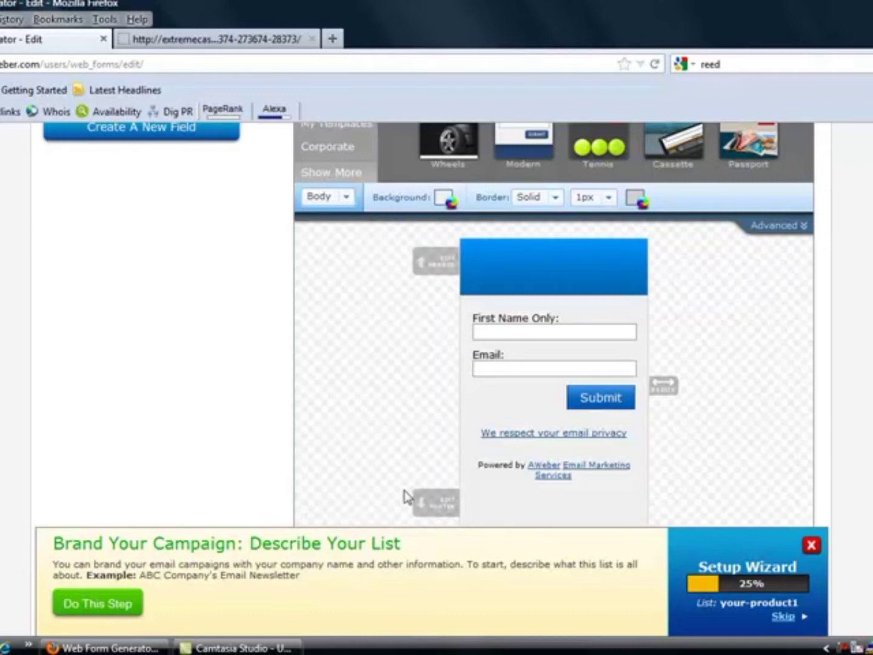
Step: Remove the empty footer and the "Powered by AWeber" line from the form design, and save the web form
{"action": "scroll", "coordinate": [604, 432], "scroll_direction": "down", "scroll_amount": 2}
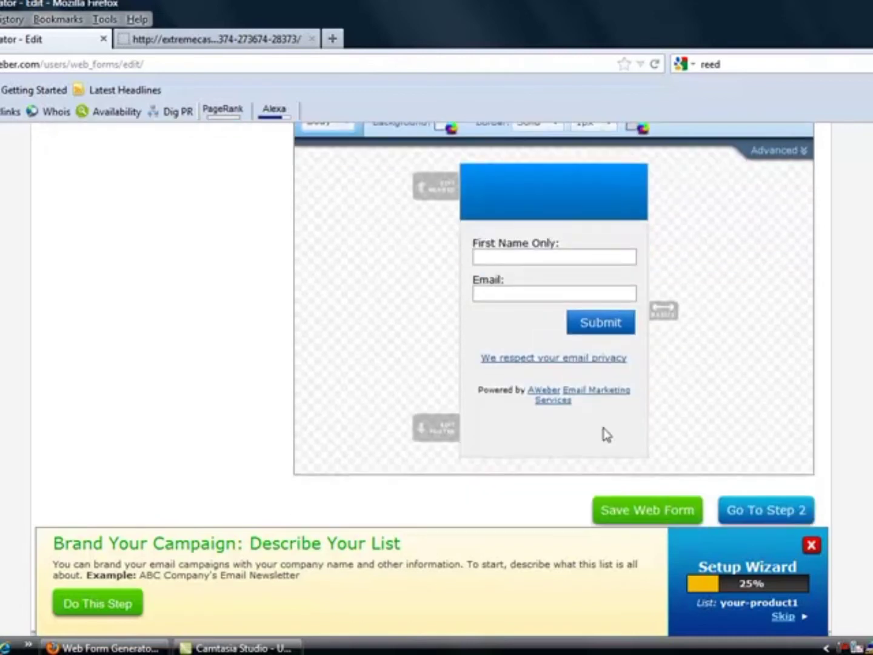
{"action": "left_click", "coordinate": [640, 440]}
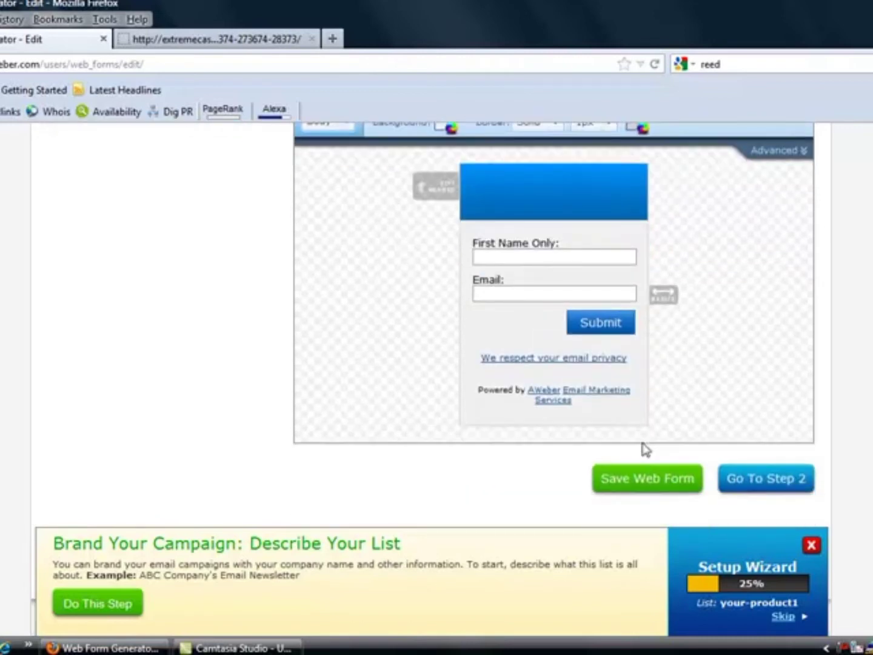
{"action": "mouse_move", "coordinate": [566, 392]}
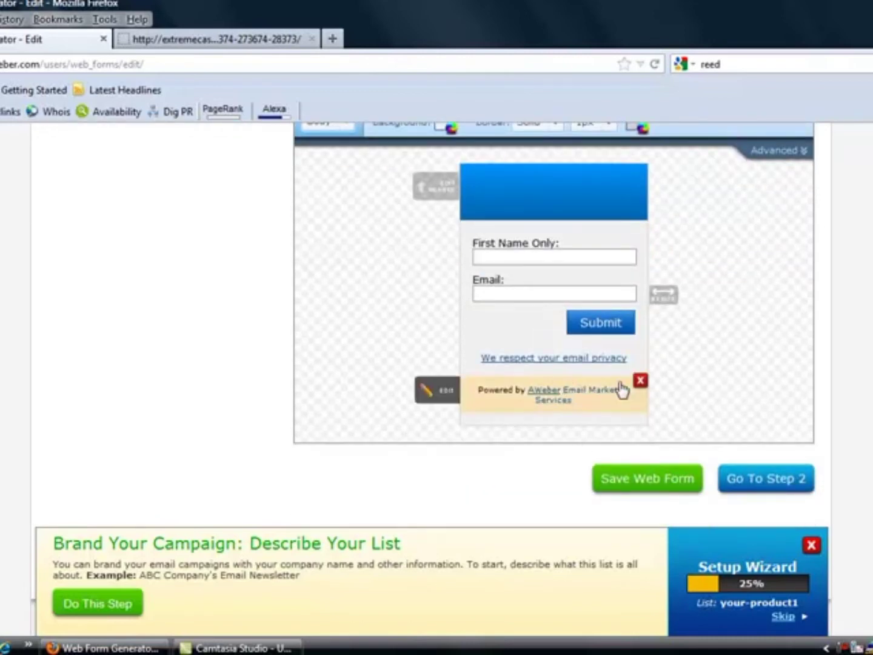
{"action": "left_click", "coordinate": [641, 381]}
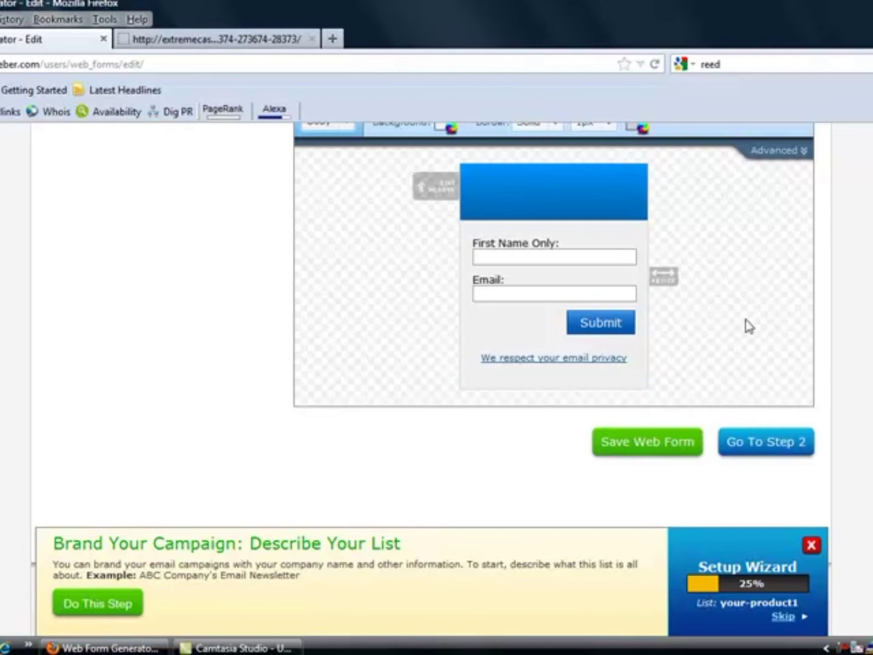
{"action": "left_click", "coordinate": [659, 448]}
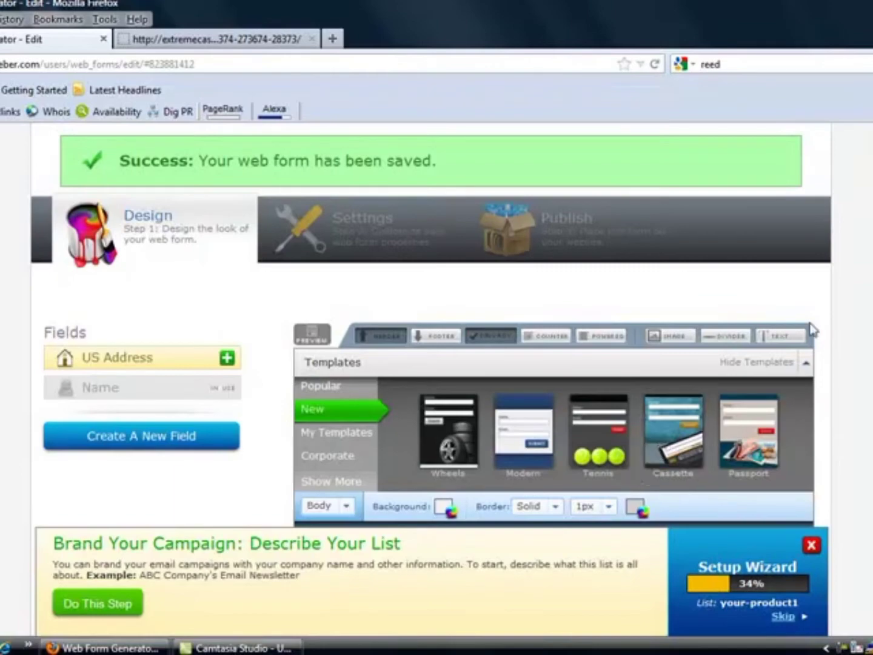
Step: Go to the web form's Settings step and name the form "your product squeeze"
{"action": "scroll", "coordinate": [430, 324], "scroll_direction": "down", "scroll_amount": 10}
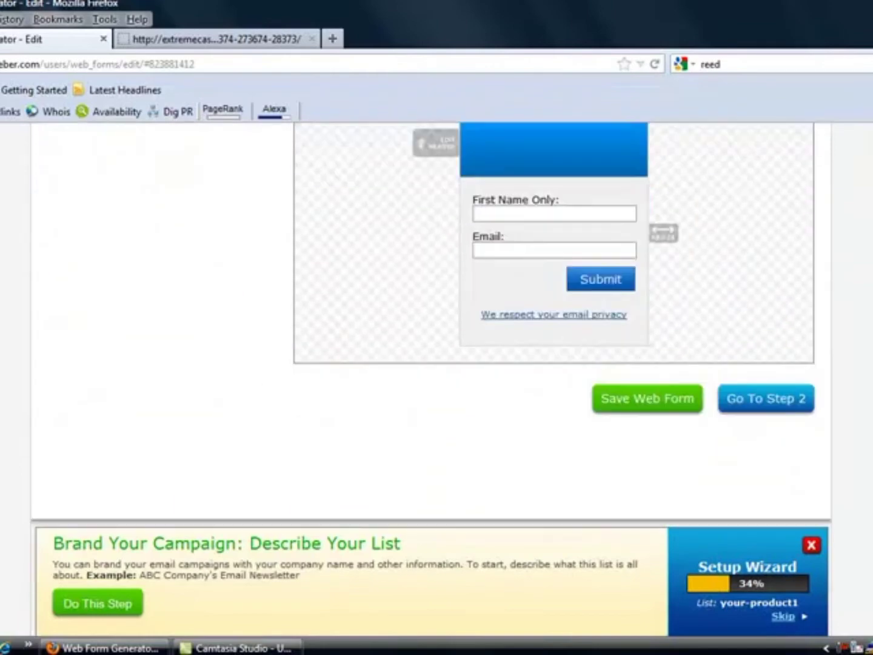
{"action": "scroll", "coordinate": [430, 325], "scroll_direction": "up", "scroll_amount": 6}
{"action": "scroll", "coordinate": [431, 325], "scroll_direction": "up", "scroll_amount": 3}
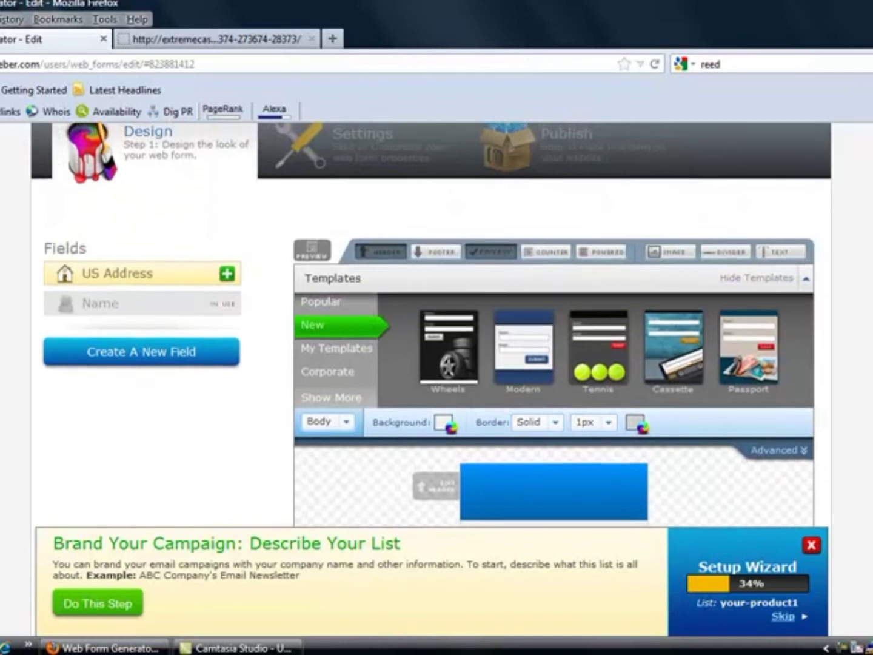
{"action": "scroll", "coordinate": [431, 325], "scroll_direction": "up", "scroll_amount": 4}
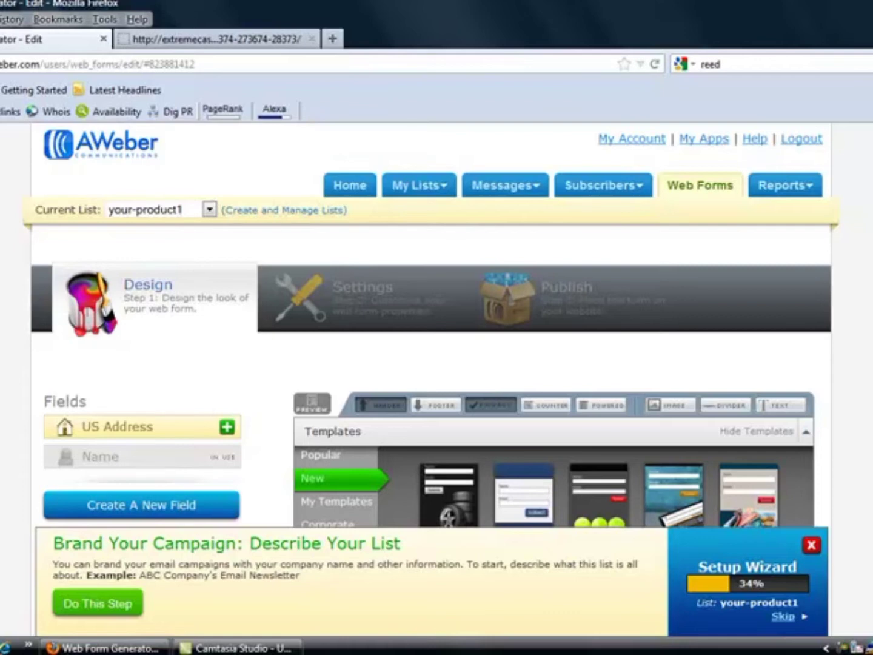
{"action": "scroll", "coordinate": [430, 325], "scroll_direction": "down", "scroll_amount": 1}
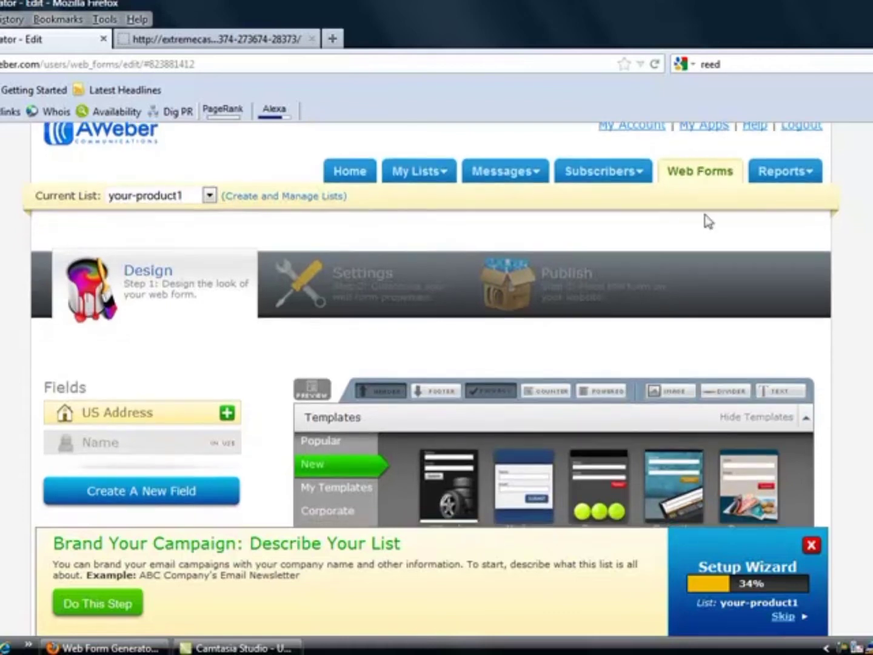
{"action": "left_click", "coordinate": [348, 290]}
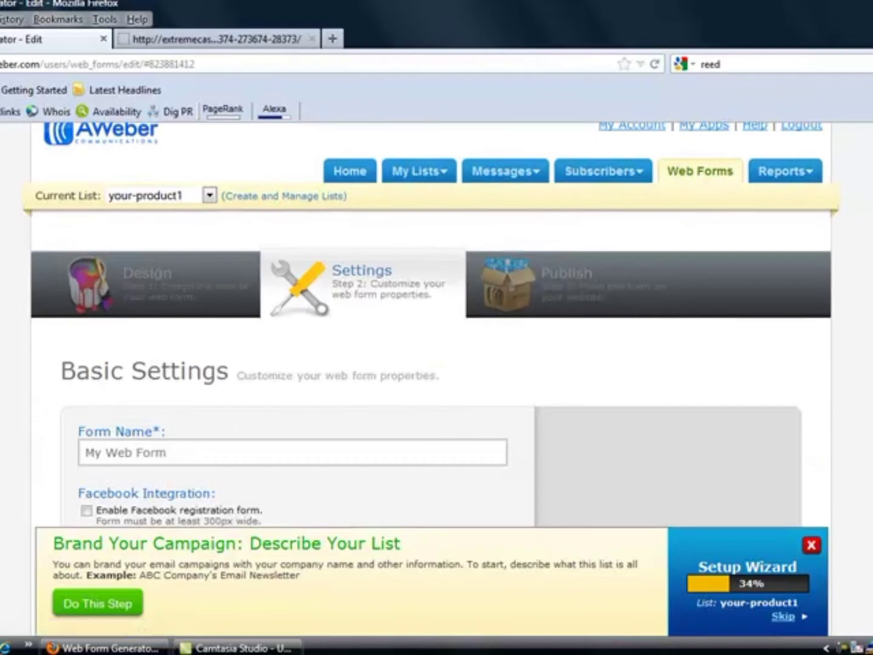
{"action": "scroll", "coordinate": [230, 226], "scroll_direction": "down", "scroll_amount": 5}
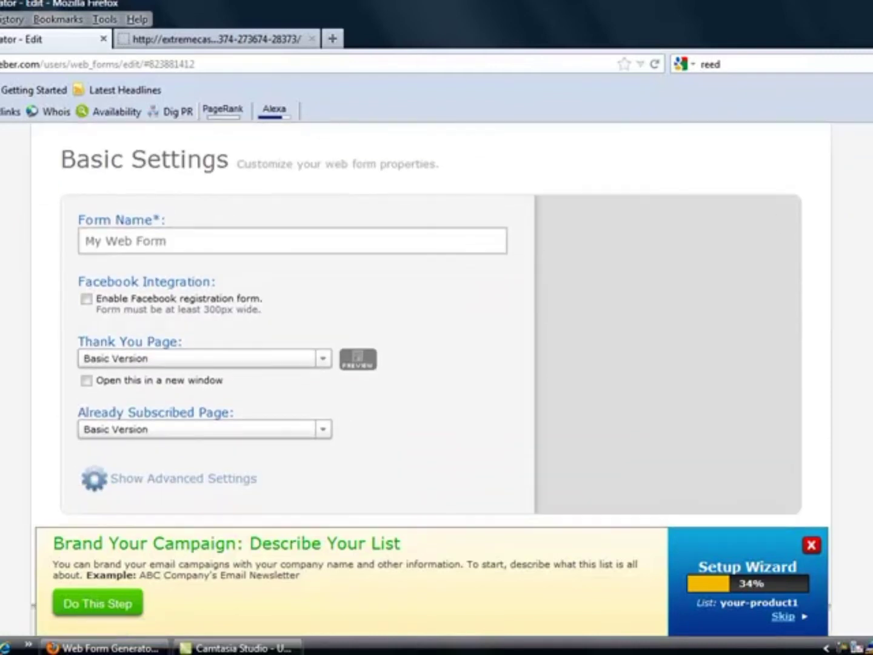
{"action": "left_click", "coordinate": [171, 237]}
{"action": "left_click_drag", "start_coordinate": [172, 238], "coordinate": [64, 242]}
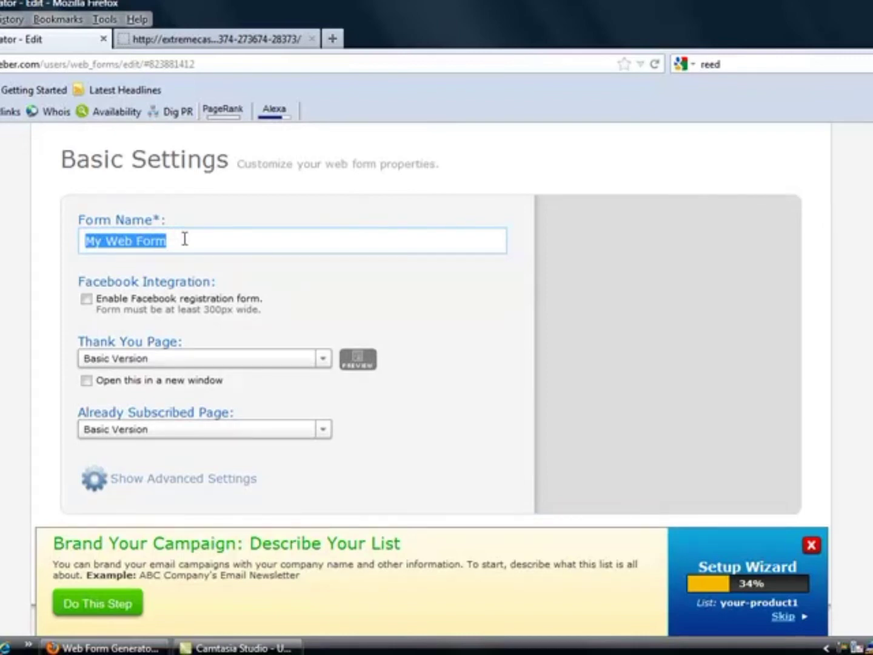
{"action": "type", "text": "your pr"}
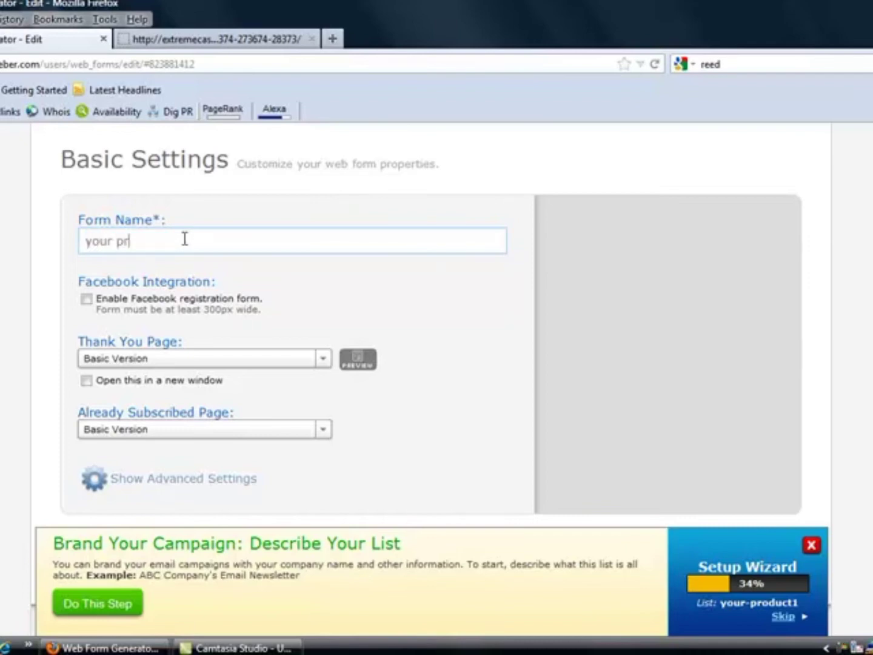
{"action": "type", "text": "oduct squeeze"}
{"action": "scroll", "coordinate": [424, 333], "scroll_direction": "down", "scroll_amount": 3}
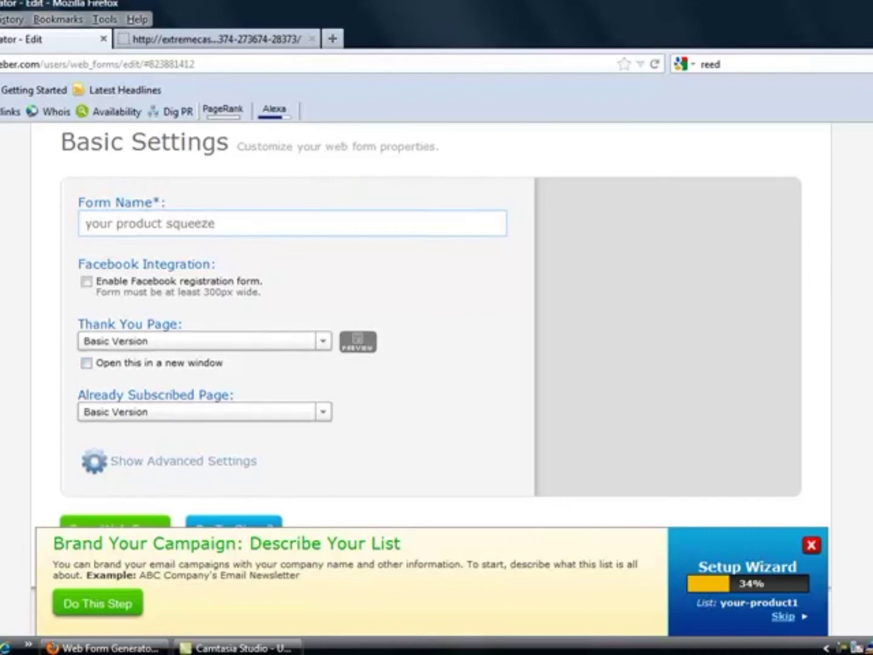
{"action": "left_click", "coordinate": [323, 274]}
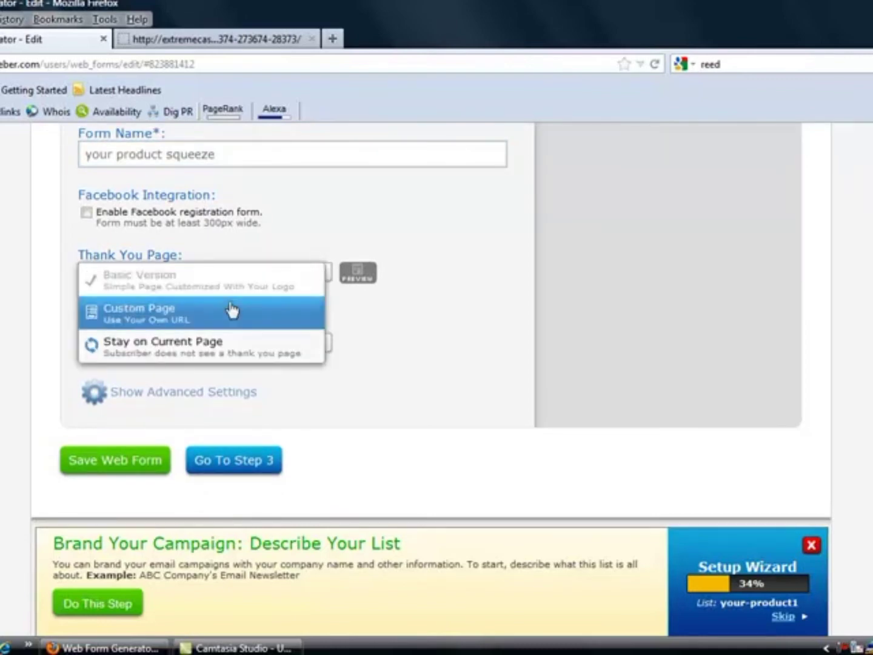
{"action": "left_click", "coordinate": [214, 313]}
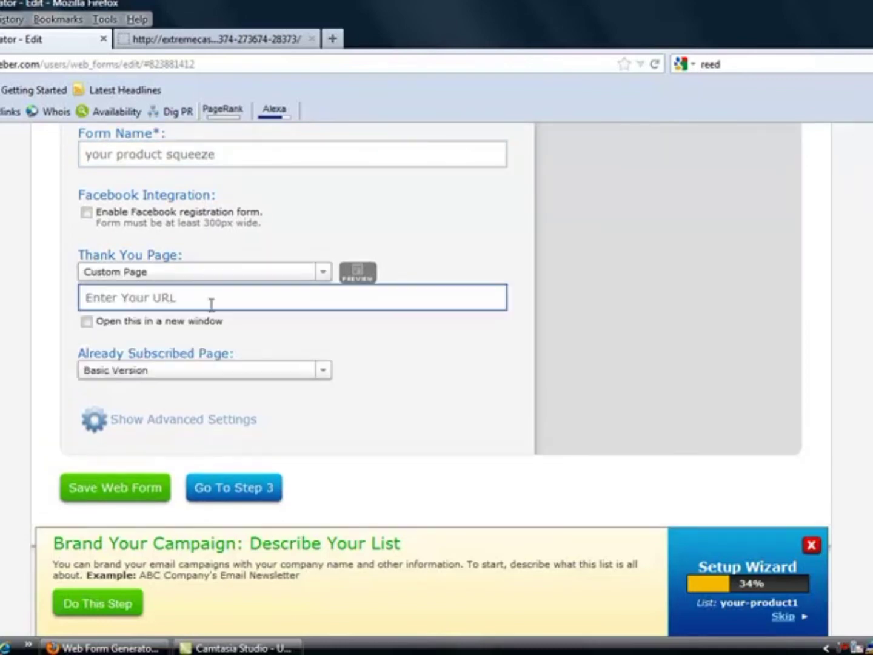
{"action": "left_click", "coordinate": [182, 298]}
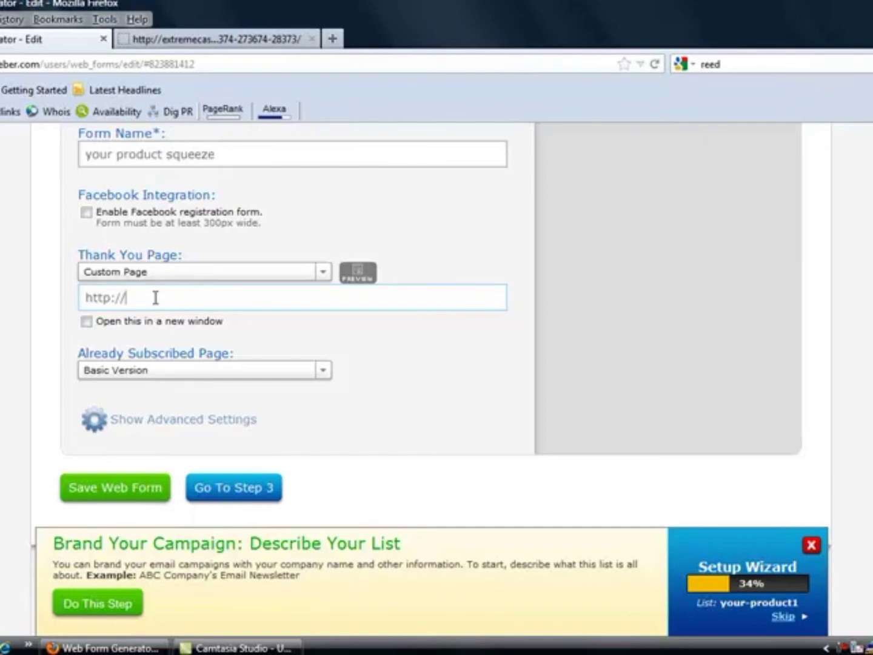
{"action": "type", "text": "your-one-time-off"}
{"action": "type", "text": "er.com"}
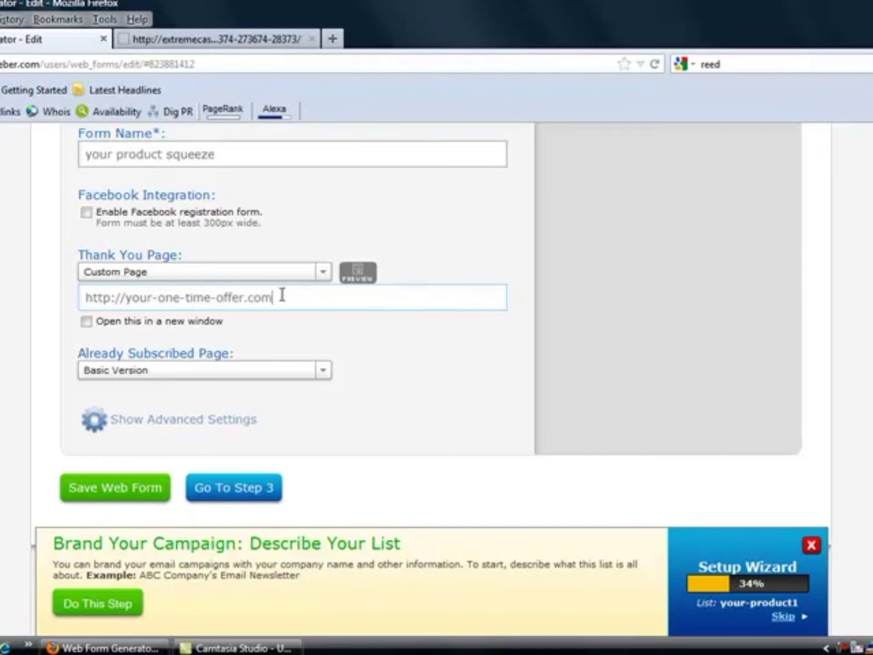
{"action": "left_click_drag", "start_coordinate": [277, 297], "coordinate": [85, 298]}
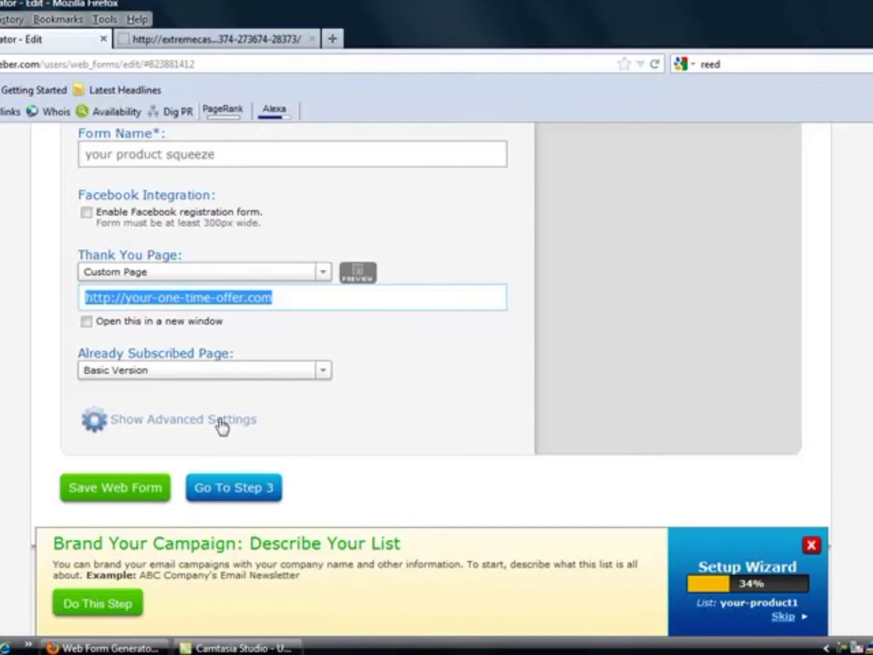
{"action": "left_click", "coordinate": [114, 498]}
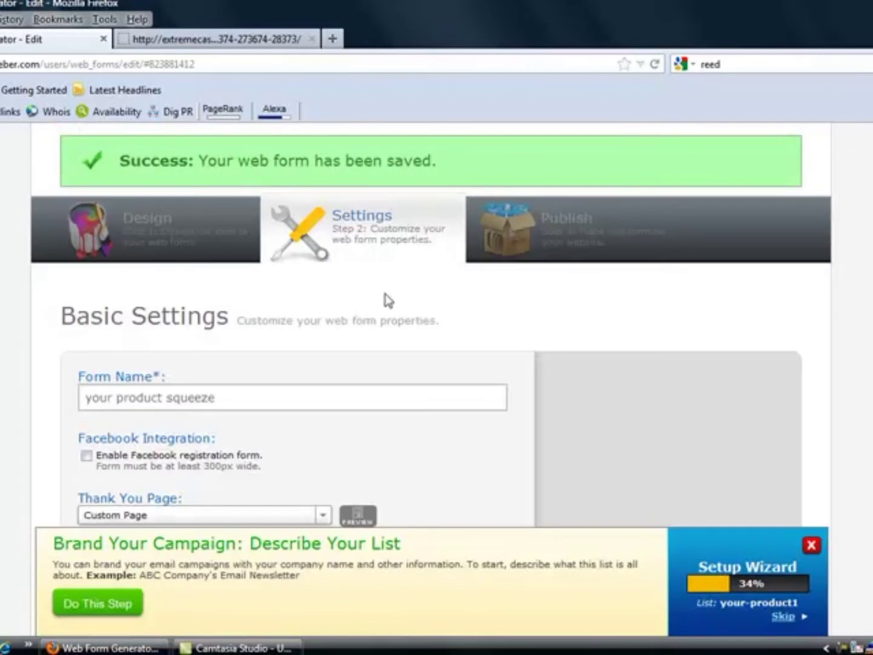
{"action": "scroll", "coordinate": [683, 220], "scroll_direction": "down", "scroll_amount": 1}
{"action": "scroll", "coordinate": [431, 325], "scroll_direction": "down", "scroll_amount": 6}
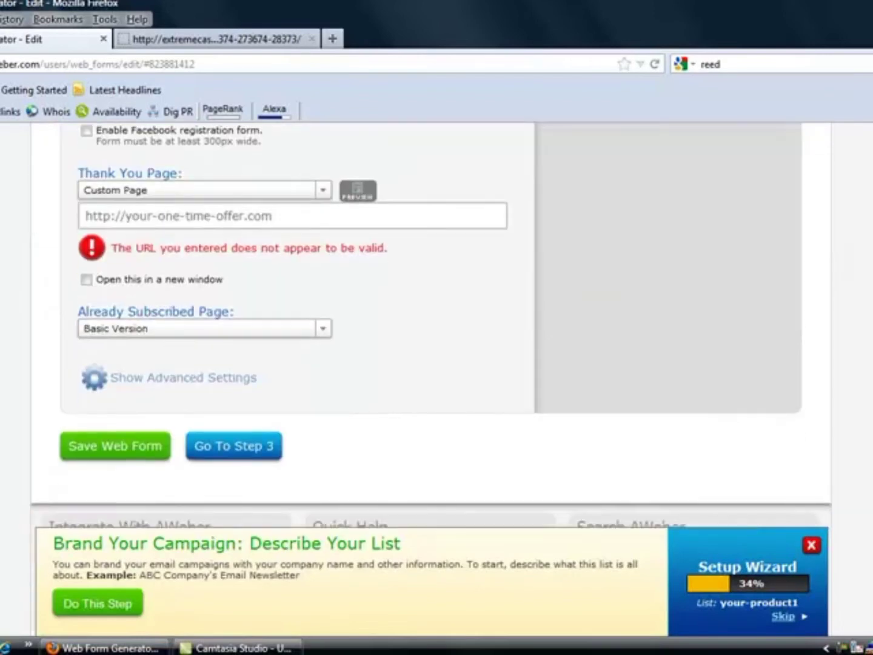
{"action": "scroll", "coordinate": [431, 325], "scroll_direction": "up", "scroll_amount": 2}
{"action": "scroll", "coordinate": [431, 325], "scroll_direction": "up", "scroll_amount": 2}
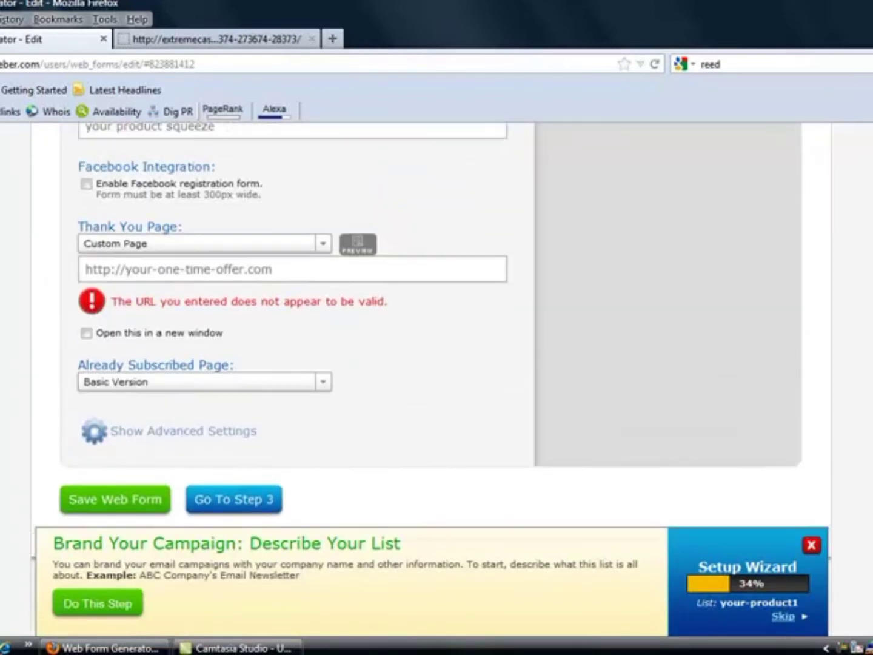
{"action": "left_click", "coordinate": [288, 275]}
{"action": "left_click_drag", "start_coordinate": [272, 269], "coordinate": [129, 273]}
{"action": "type", "text": "google.com"}
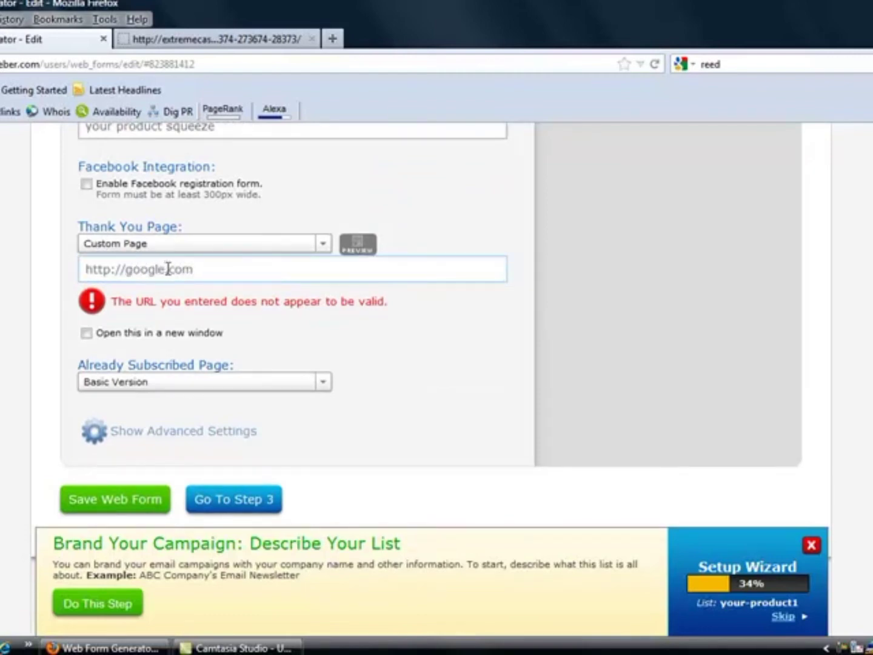
{"action": "left_click", "coordinate": [129, 499]}
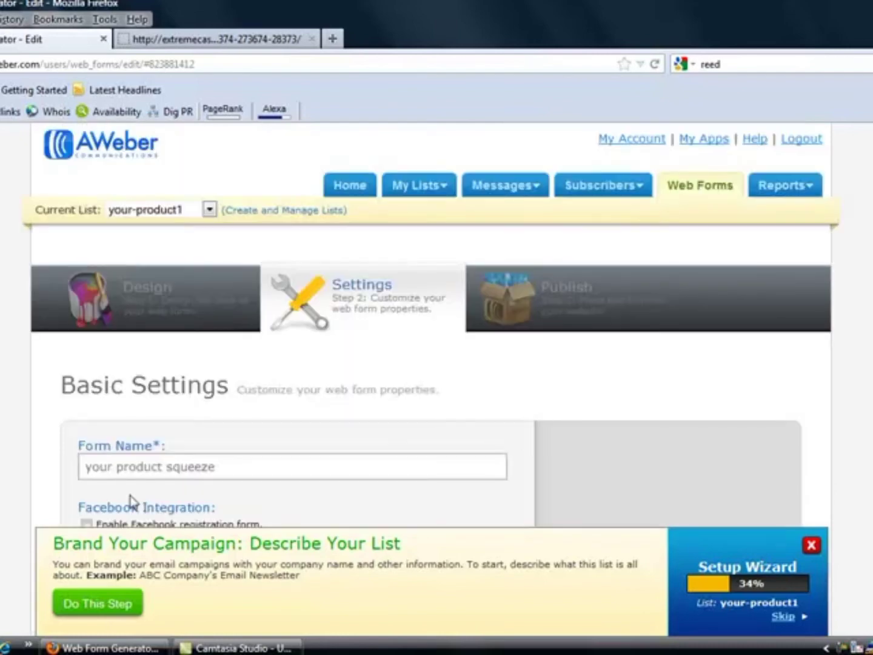
{"action": "scroll", "coordinate": [431, 327], "scroll_direction": "down", "scroll_amount": 5}
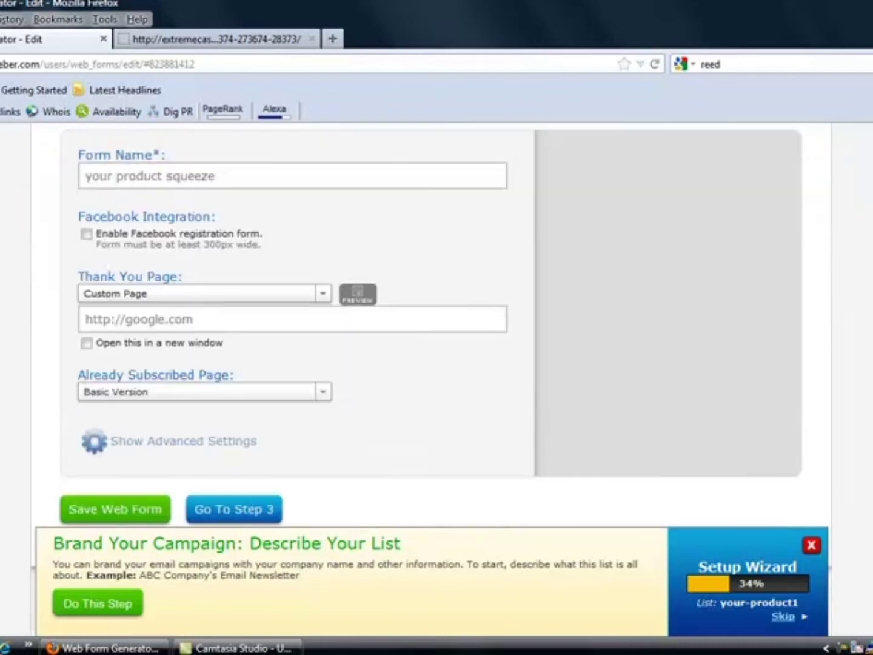
Step: Look over the form's basic settings once more and save the web form
{"action": "scroll", "coordinate": [431, 327], "scroll_direction": "down", "scroll_amount": 3}
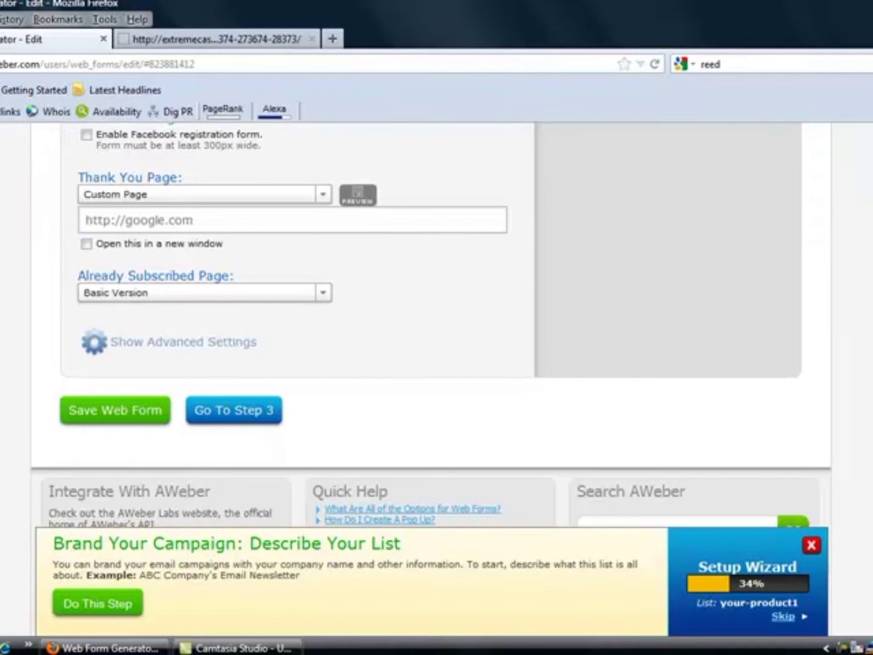
{"action": "scroll", "coordinate": [431, 327], "scroll_direction": "down", "scroll_amount": 3}
{"action": "scroll", "coordinate": [431, 327], "scroll_direction": "up", "scroll_amount": 10}
{"action": "scroll", "coordinate": [431, 327], "scroll_direction": "up", "scroll_amount": 2}
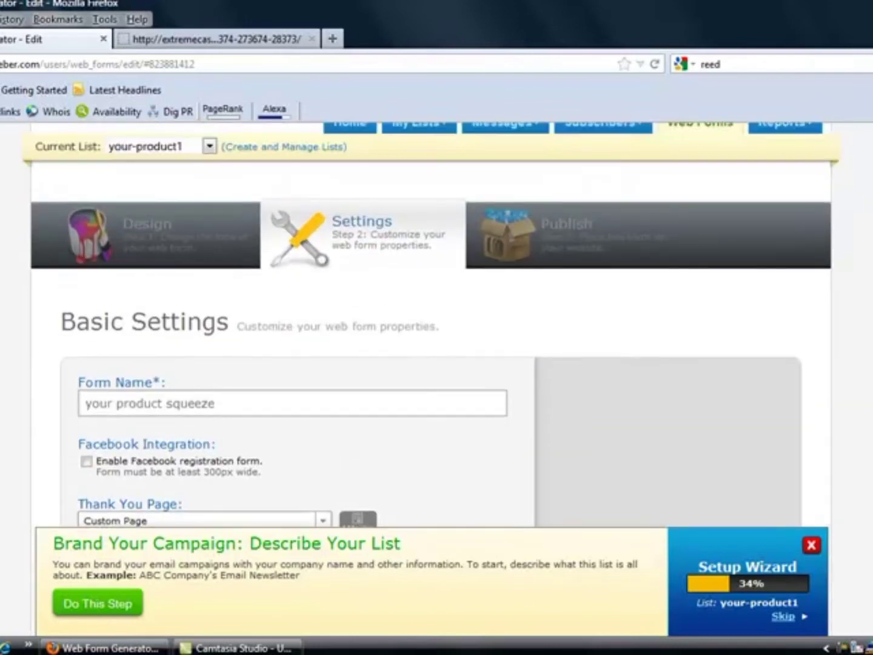
{"action": "scroll", "coordinate": [431, 327], "scroll_direction": "down", "scroll_amount": 10}
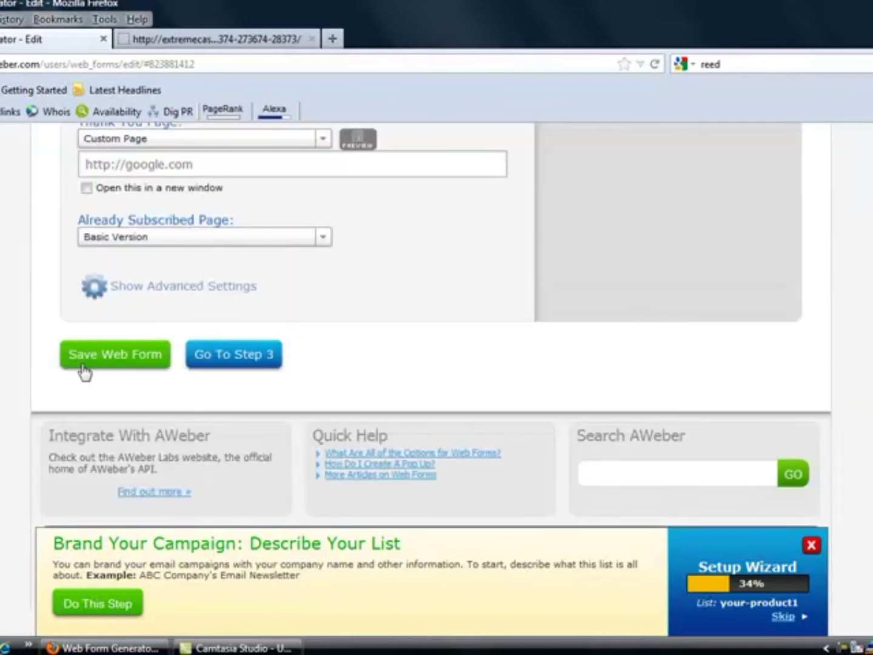
{"action": "left_click", "coordinate": [109, 364]}
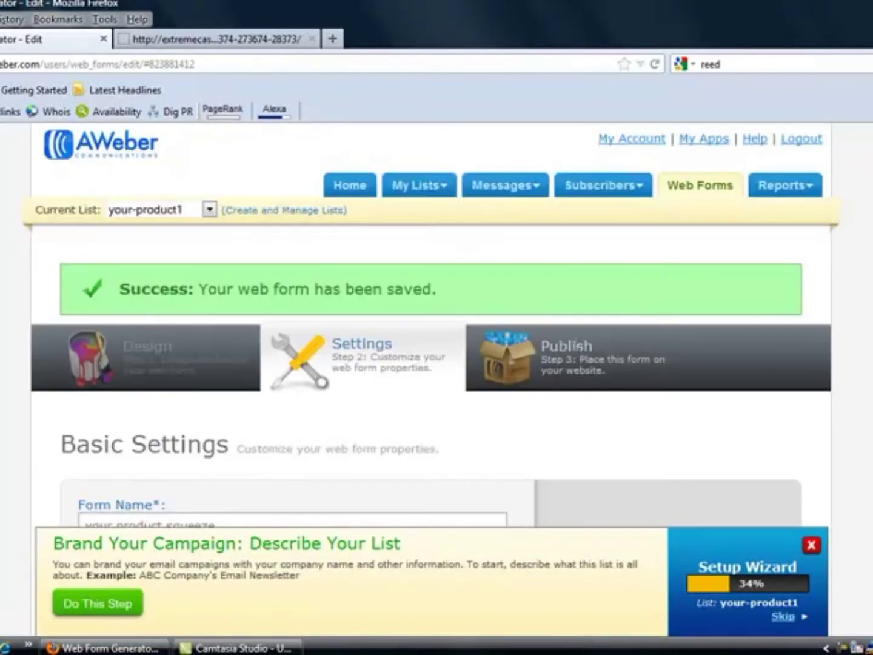
Step: Go to the Publish step, choose I Will Install My Form with the Raw HTML Version, and select all of the form code
{"action": "left_click", "coordinate": [575, 346]}
{"action": "scroll", "coordinate": [437, 363], "scroll_direction": "down", "scroll_amount": 5}
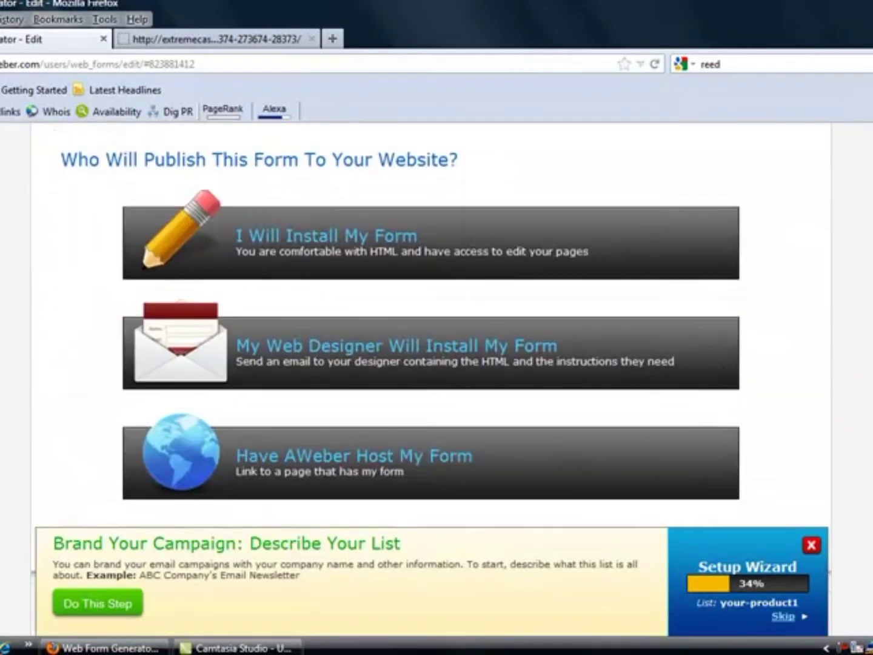
{"action": "scroll", "coordinate": [436, 364], "scroll_direction": "up", "scroll_amount": 1}
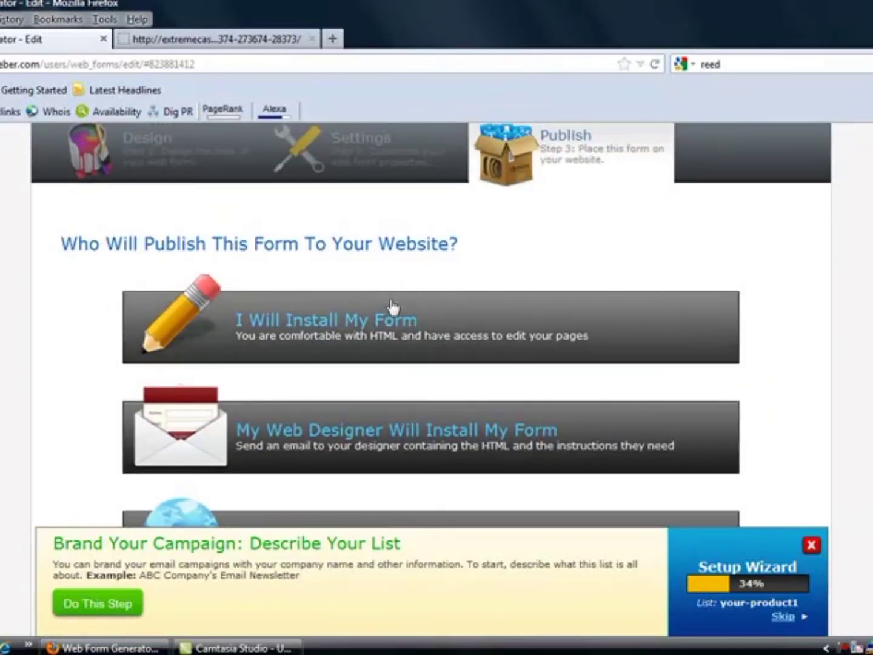
{"action": "left_click", "coordinate": [366, 328]}
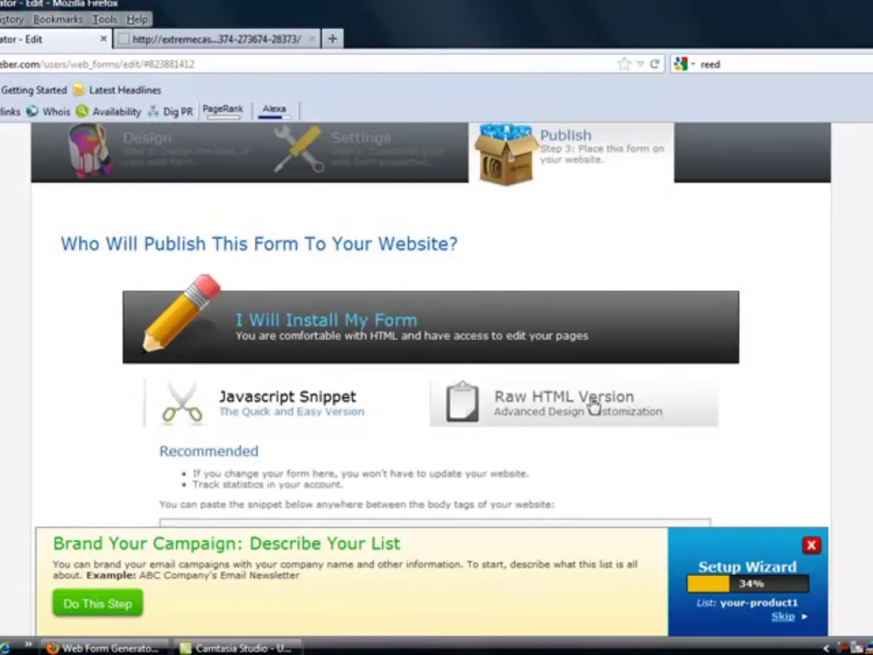
{"action": "left_click", "coordinate": [594, 400]}
{"action": "scroll", "coordinate": [704, 340], "scroll_direction": "down", "scroll_amount": 4}
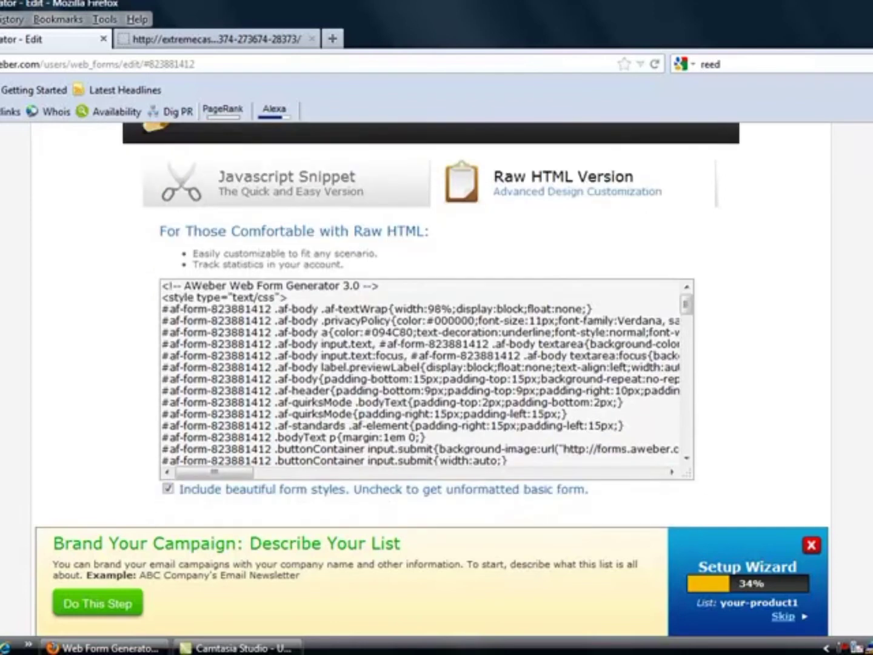
{"action": "left_click", "coordinate": [482, 327]}
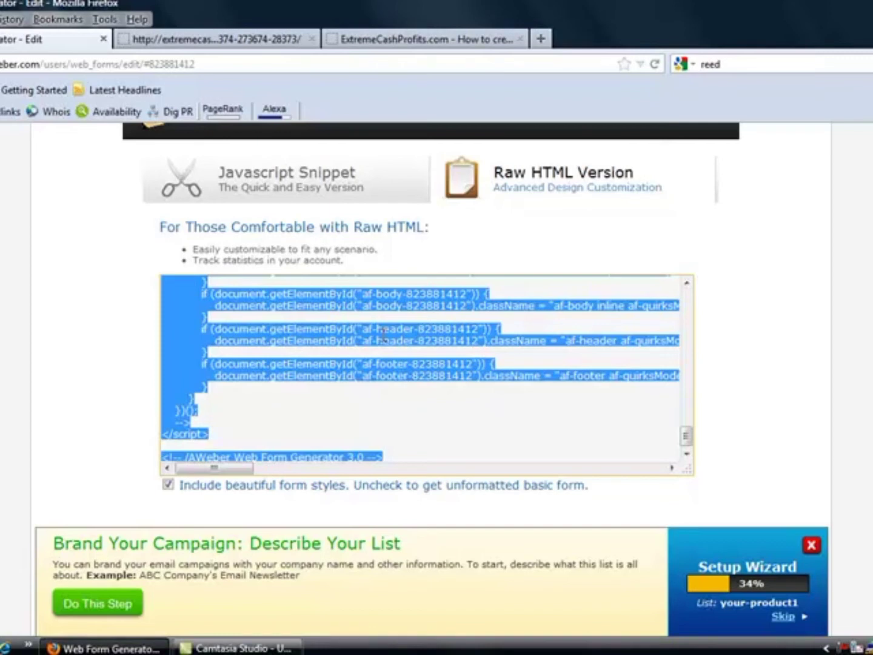
Step: Switch to the ExtremeCashProfits.com tab and examine the squeeze page's opt-in form as an example
{"action": "left_click", "coordinate": [426, 51]}
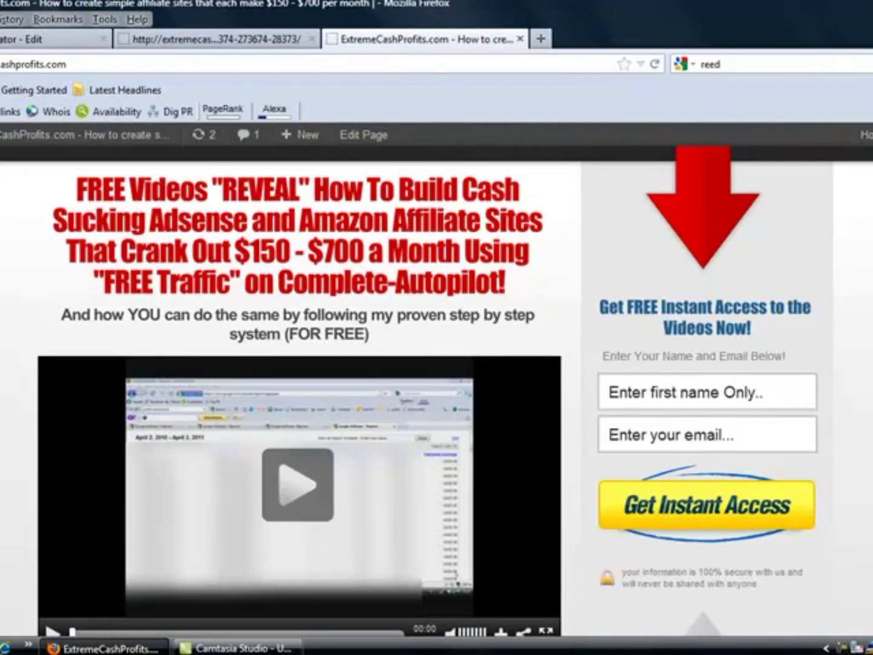
{"action": "scroll", "coordinate": [437, 394], "scroll_direction": "down", "scroll_amount": 2}
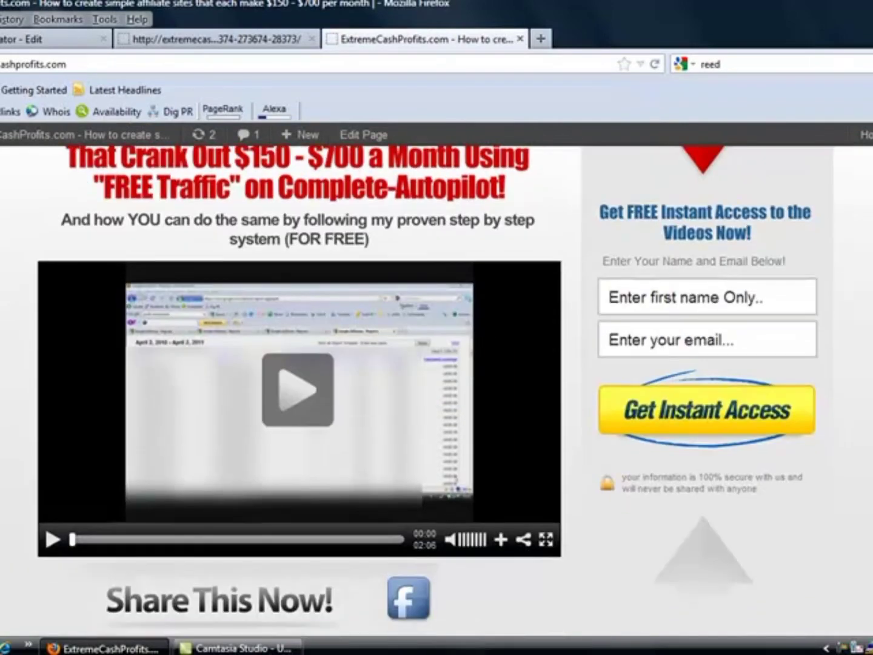
{"action": "scroll", "coordinate": [436, 394], "scroll_direction": "up", "scroll_amount": 2}
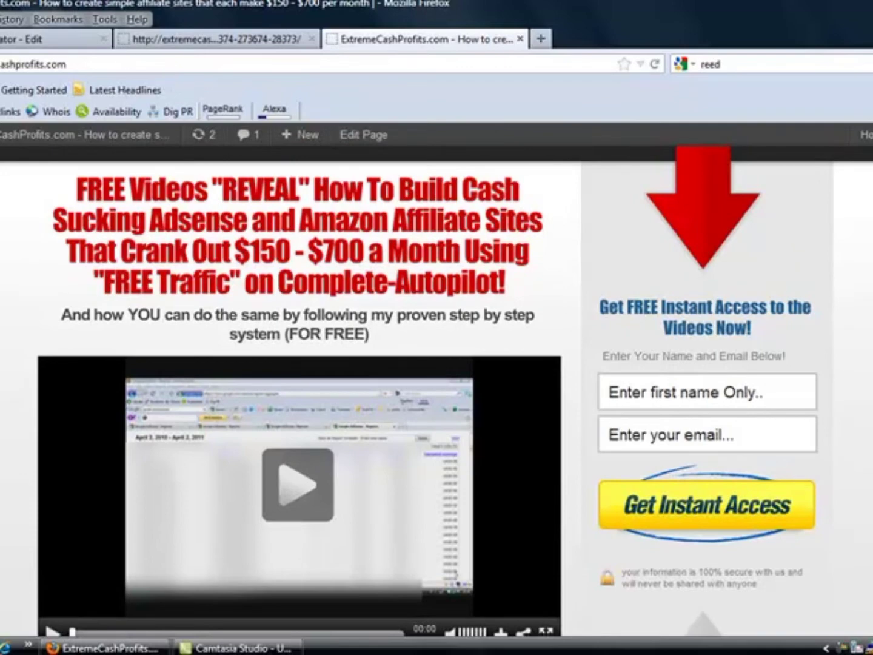
Step: Return to the AWeber tab, open the Web Forms overview, and highlight the "your product squeeze" form name
{"action": "left_click", "coordinate": [7, 40]}
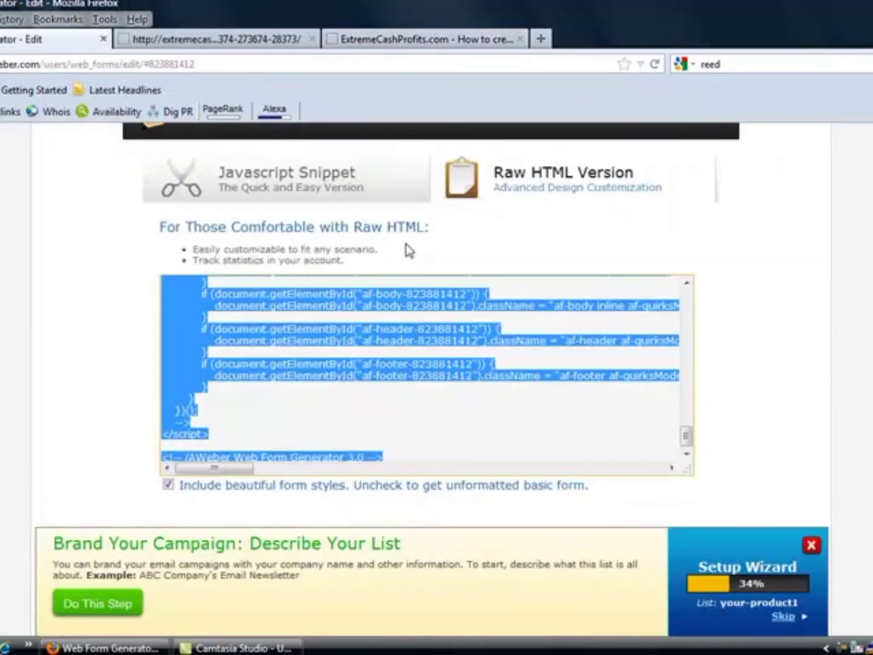
{"action": "scroll", "coordinate": [430, 328], "scroll_direction": "up", "scroll_amount": 3}
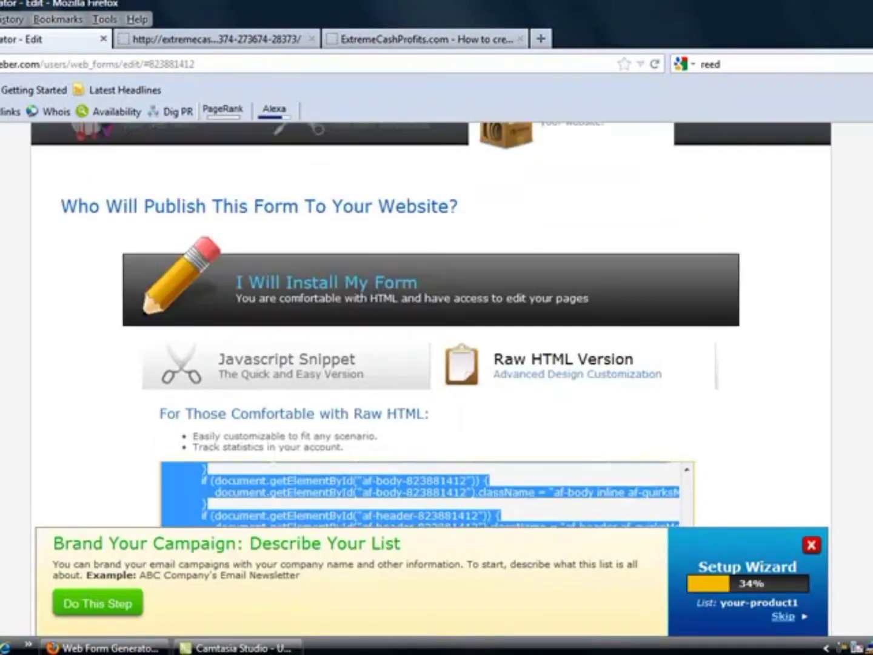
{"action": "scroll", "coordinate": [430, 328], "scroll_direction": "up", "scroll_amount": 3}
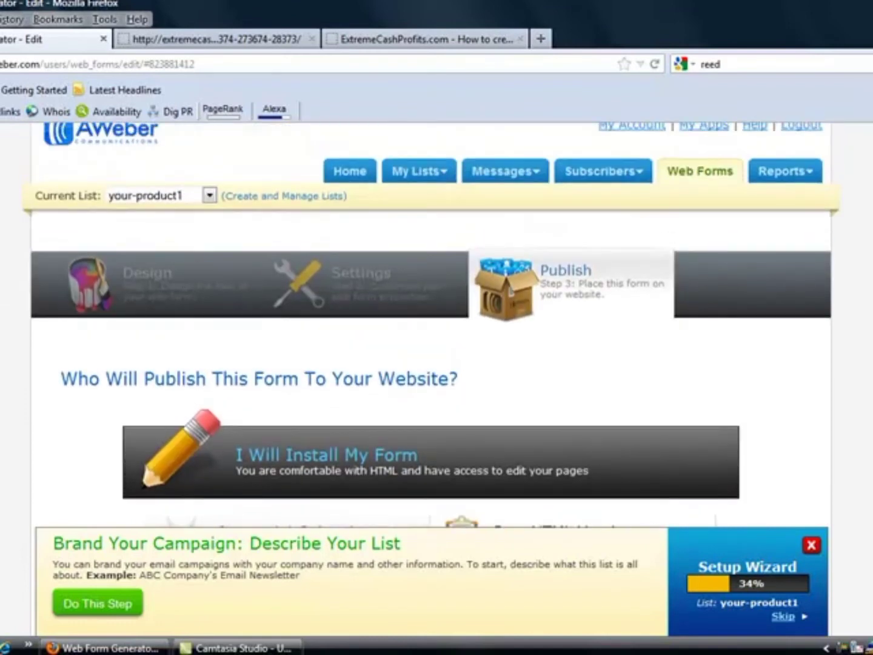
{"action": "left_click", "coordinate": [685, 176]}
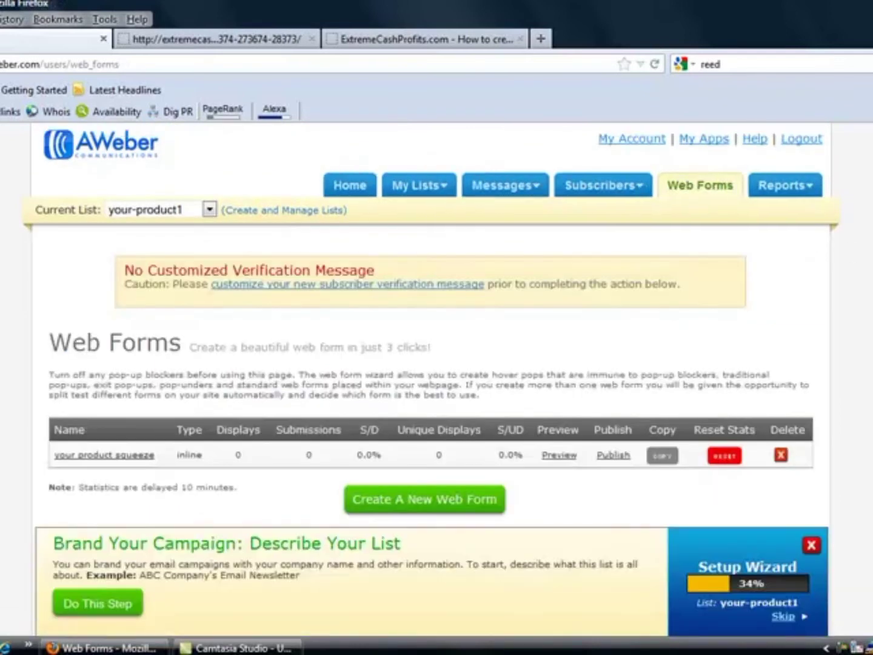
{"action": "scroll", "coordinate": [653, 369], "scroll_direction": "down", "scroll_amount": 3}
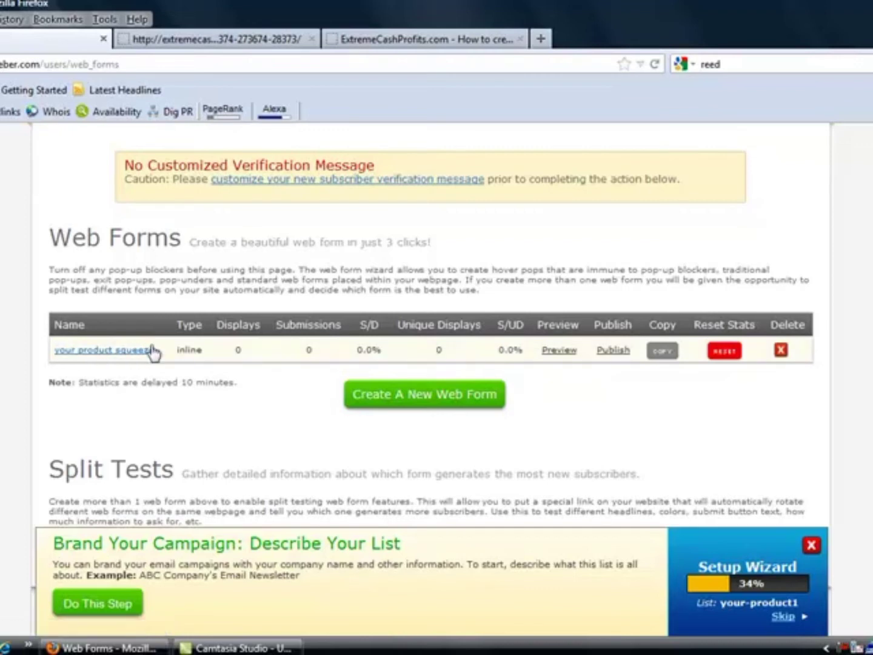
{"action": "left_click_drag", "start_coordinate": [162, 356], "coordinate": [54, 357]}
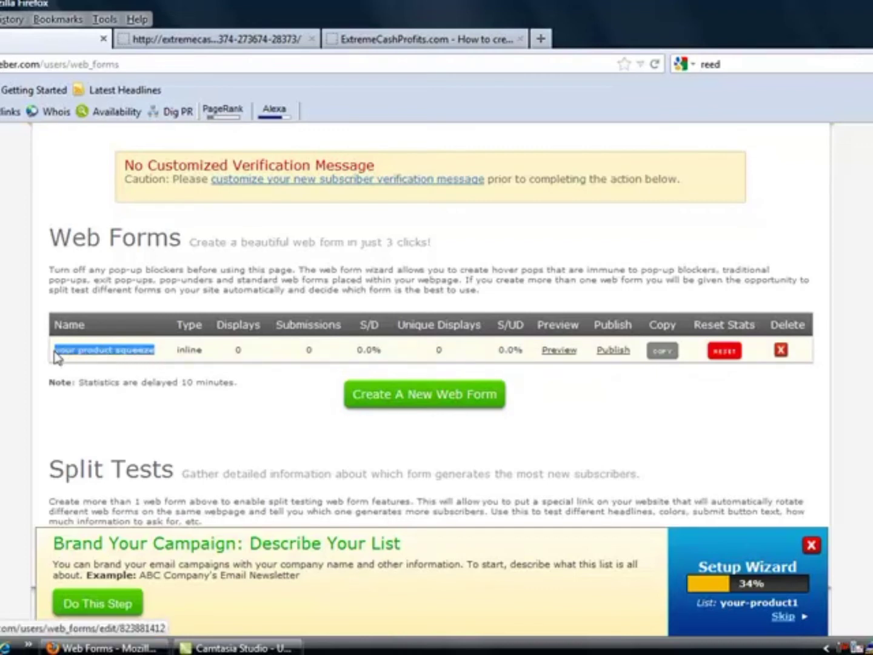
{"action": "left_click", "coordinate": [164, 357]}
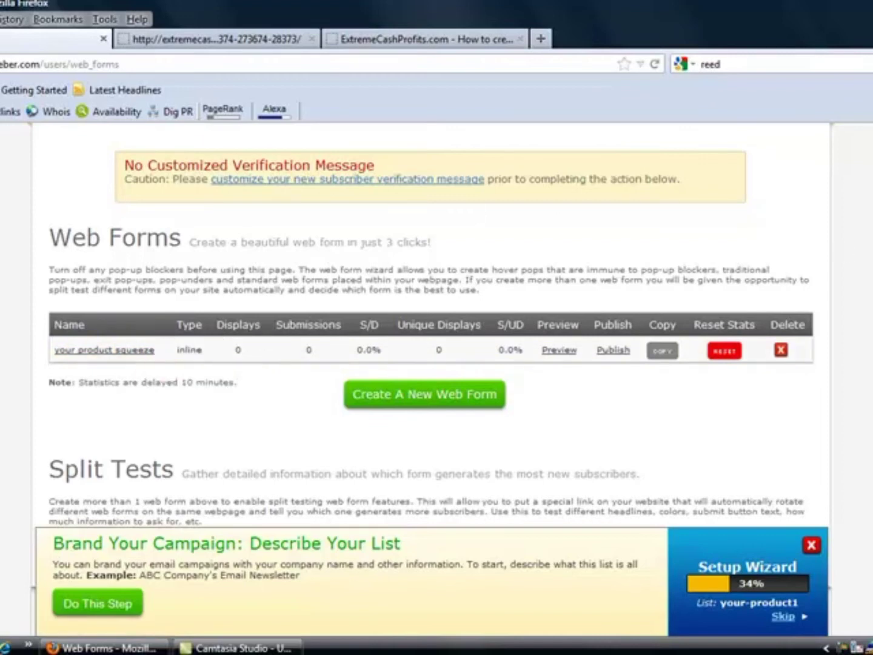
Step: Switch the current list to your-product2 and start a new web form for it
{"action": "scroll", "coordinate": [431, 367], "scroll_direction": "up", "scroll_amount": 2}
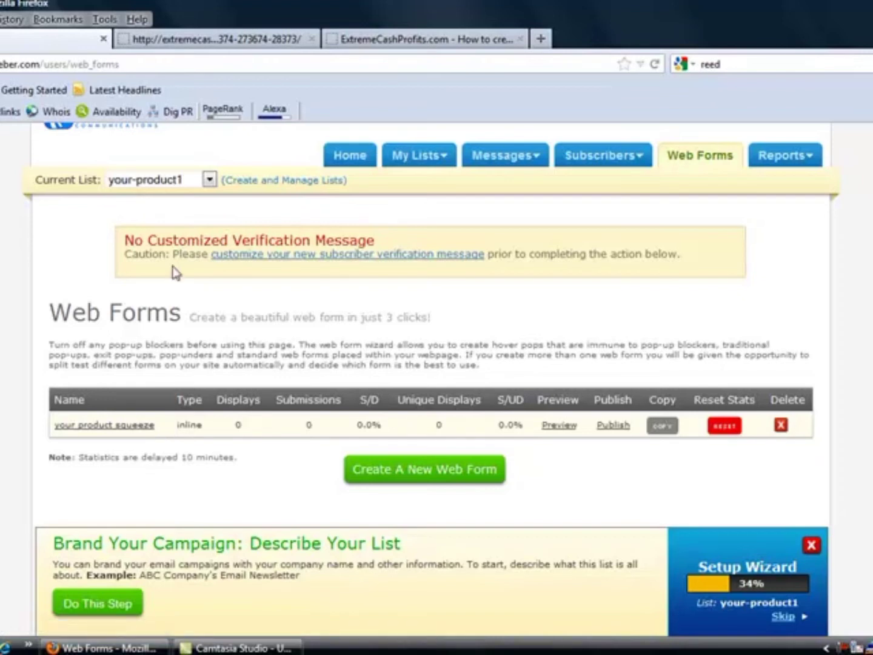
{"action": "left_click", "coordinate": [209, 179]}
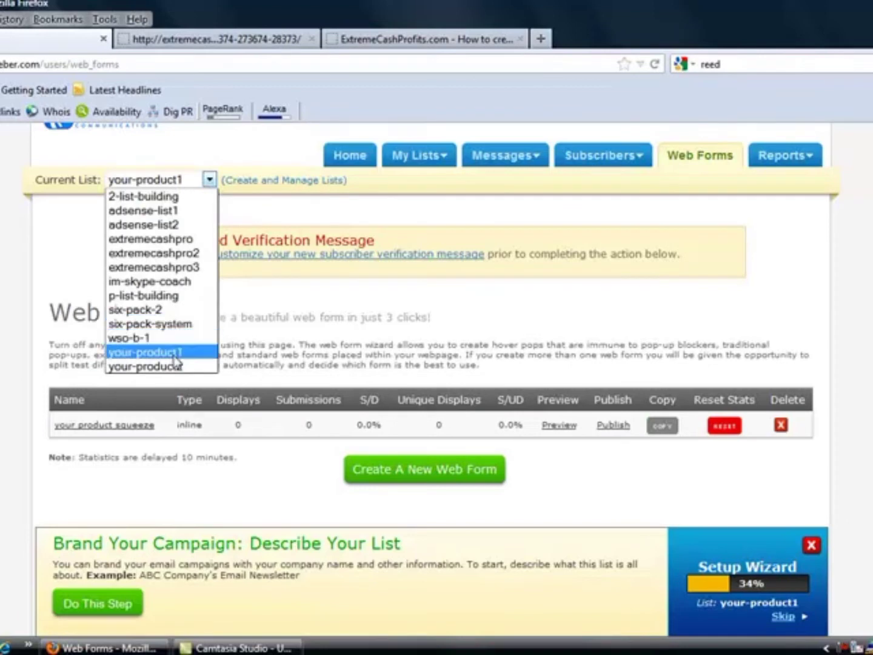
{"action": "left_click", "coordinate": [428, 298]}
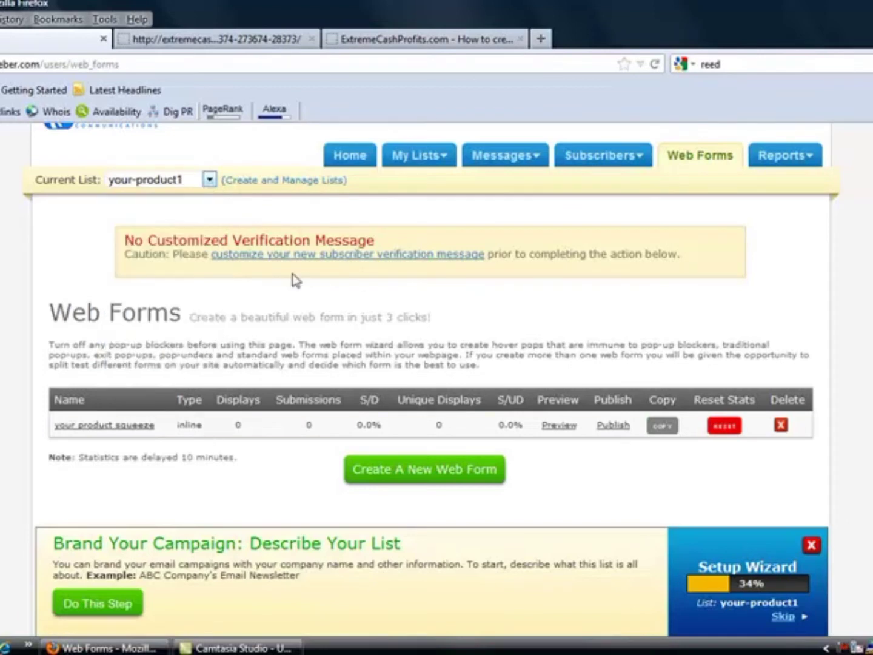
{"action": "left_click", "coordinate": [209, 180]}
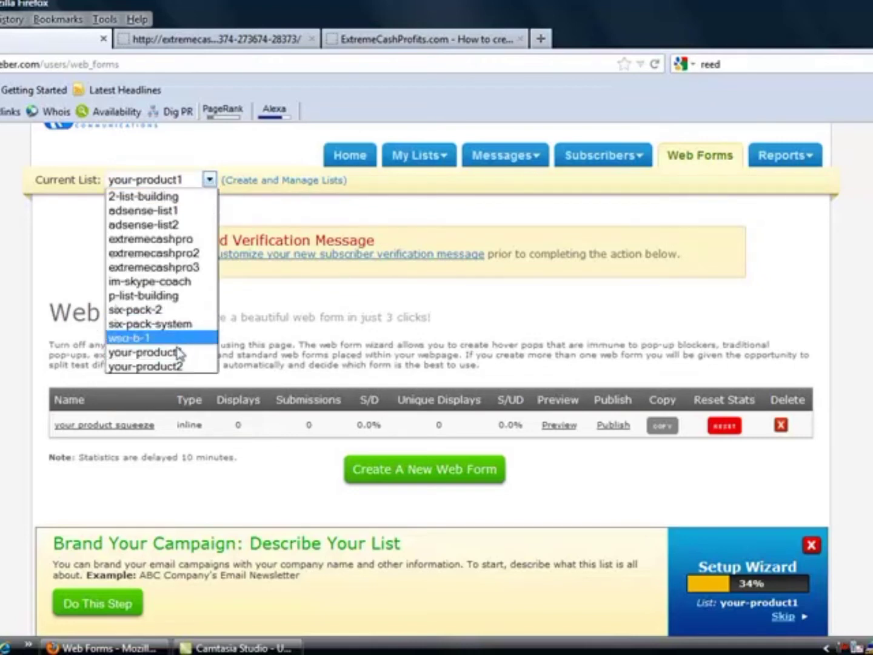
{"action": "left_click", "coordinate": [174, 368]}
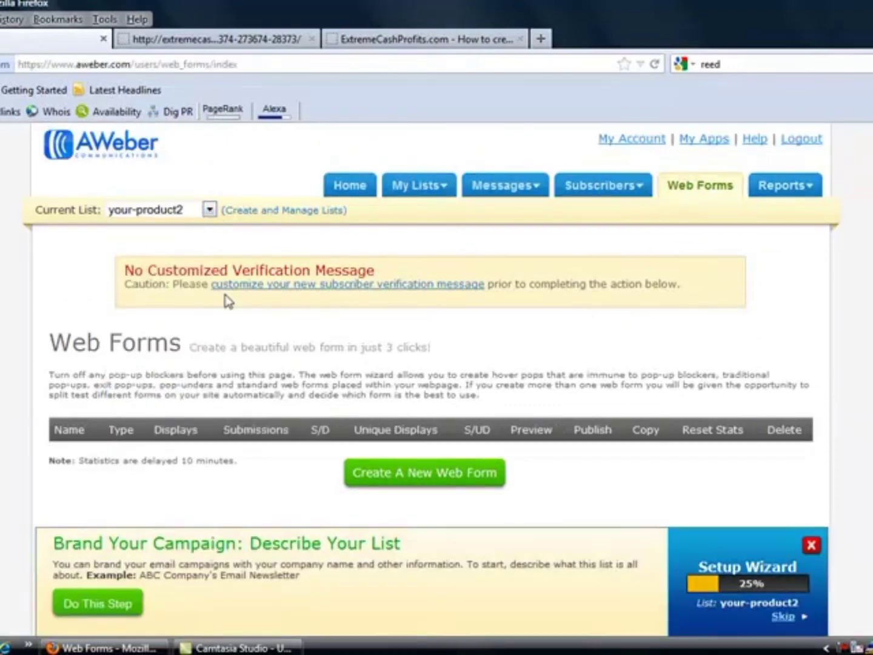
{"action": "left_click", "coordinate": [416, 482]}
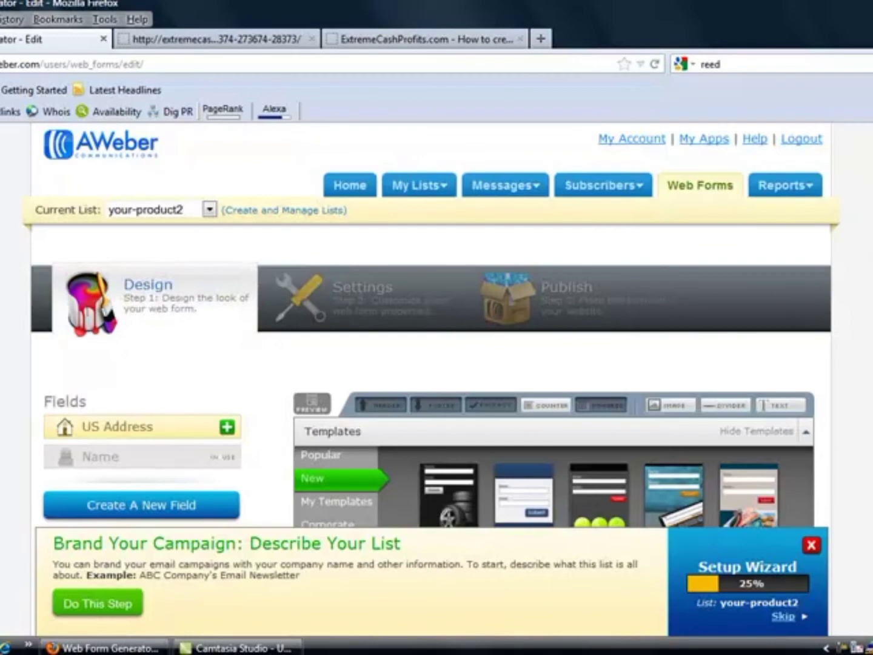
Step: Change the form's full name label to "First Name Only:" and save the field
{"action": "scroll", "coordinate": [437, 382], "scroll_direction": "down", "scroll_amount": 10}
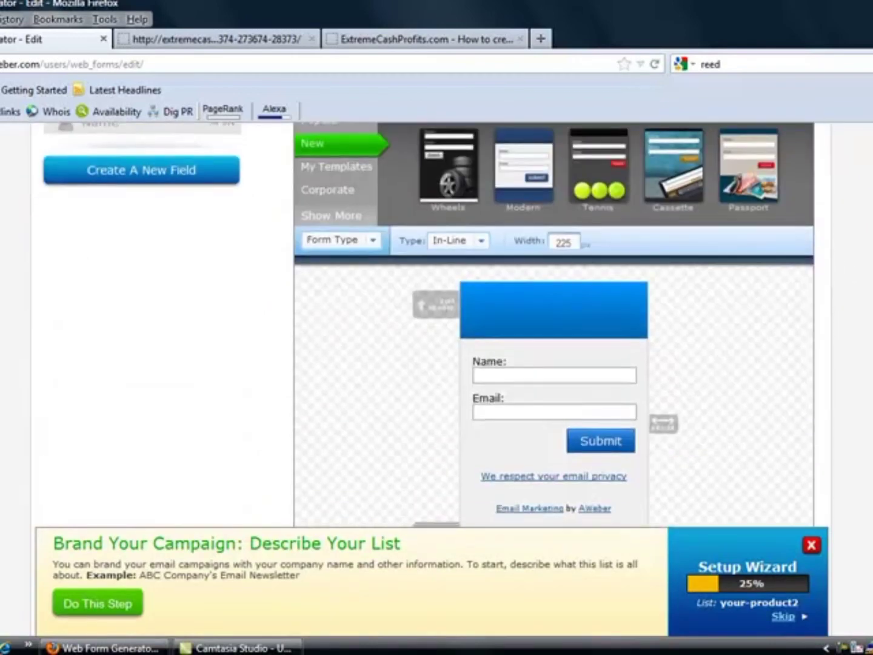
{"action": "scroll", "coordinate": [437, 302], "scroll_direction": "up", "scroll_amount": 3}
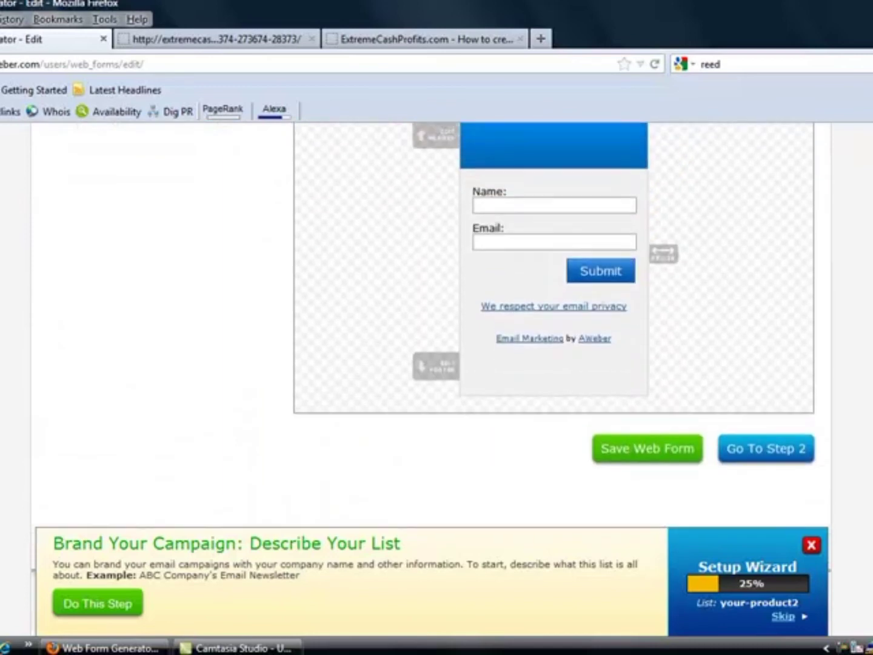
{"action": "scroll", "coordinate": [719, 346], "scroll_direction": "down", "scroll_amount": 1}
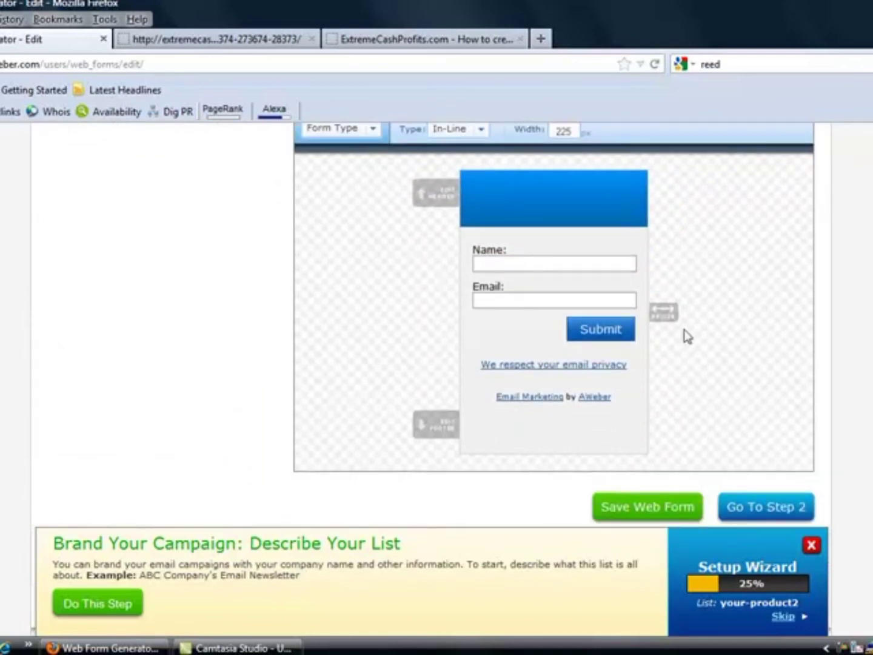
{"action": "mouse_move", "coordinate": [475, 267]}
{"action": "left_click", "coordinate": [425, 259]}
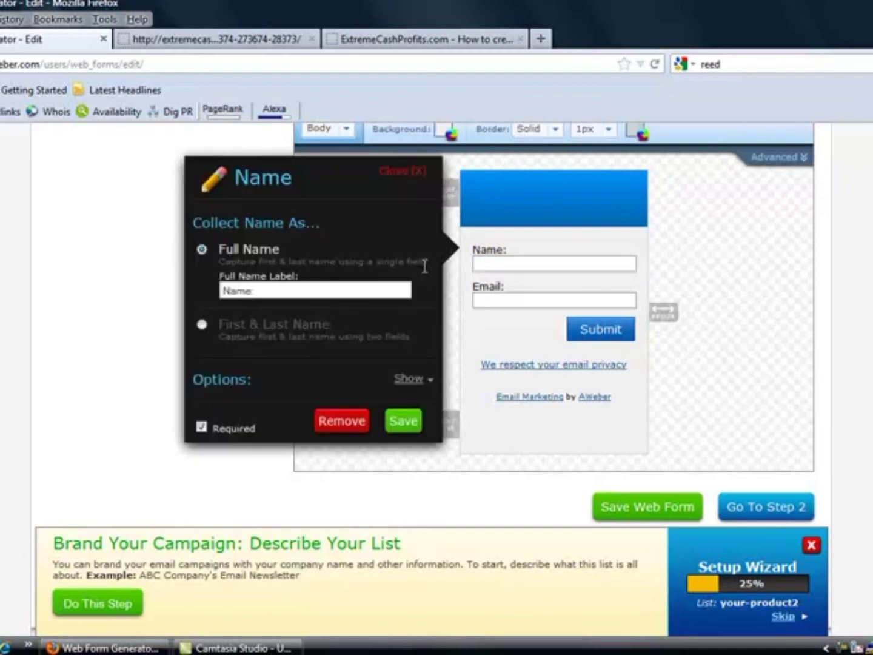
{"action": "left_click", "coordinate": [223, 291]}
{"action": "type", "text": "First"}
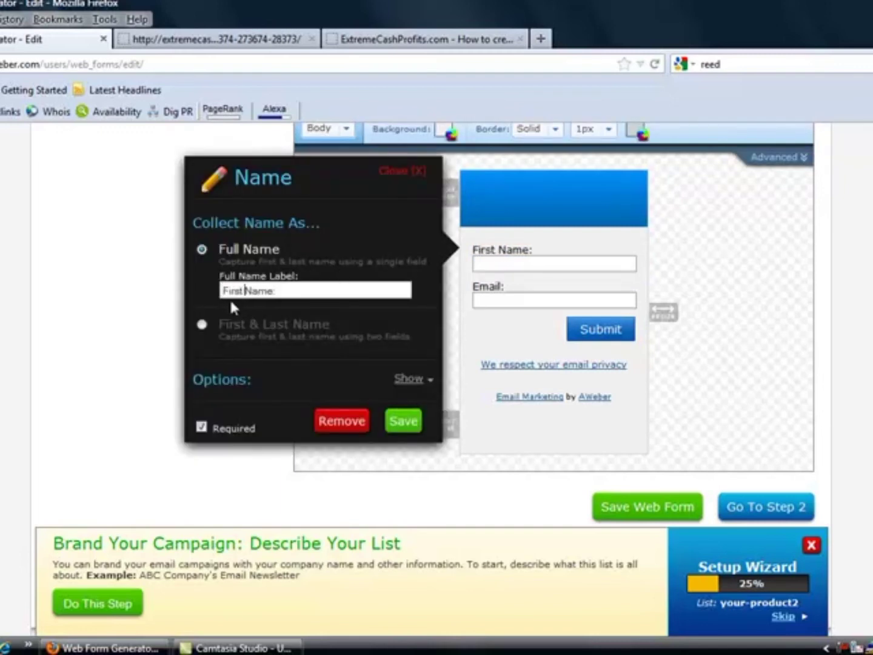
{"action": "left_click", "coordinate": [272, 291]}
{"action": "type", "text": "Only"}
{"action": "left_click", "coordinate": [401, 423]}
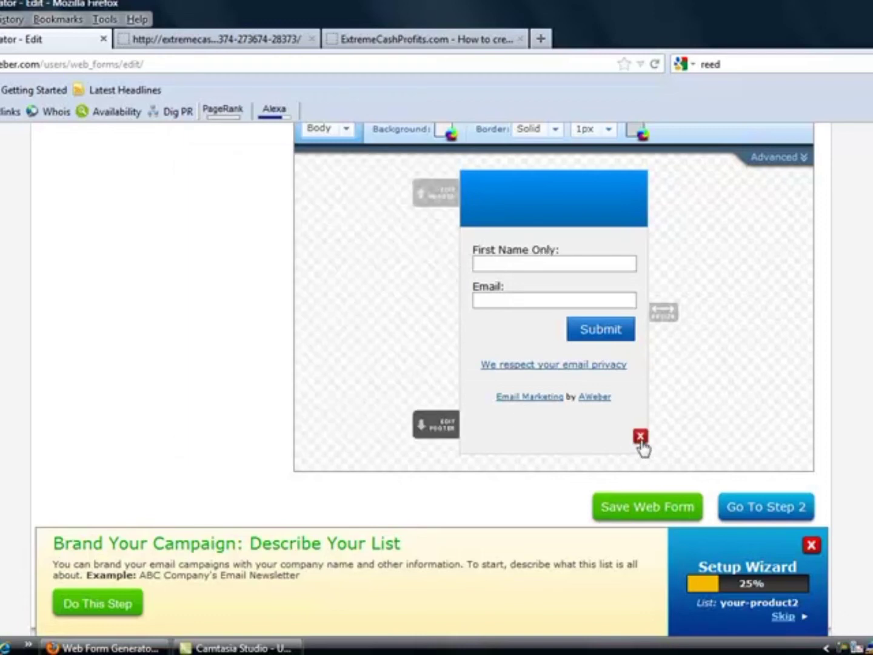
Step: Remove the footer and the "Email Marketing by AWeber" line from the your-product2 form, and save the web form
{"action": "left_click", "coordinate": [638, 439]}
{"action": "left_click", "coordinate": [640, 389]}
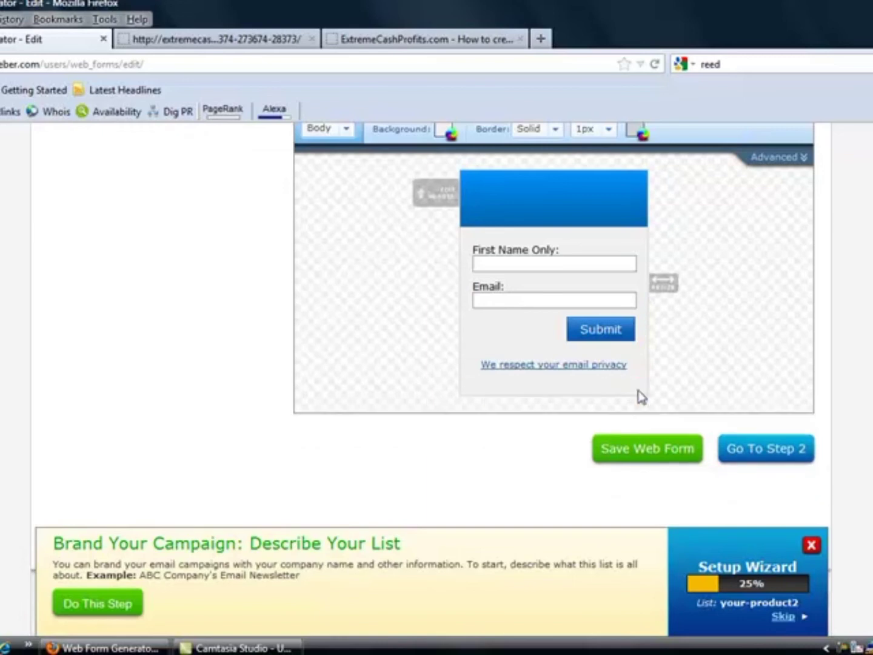
{"action": "left_click", "coordinate": [647, 463]}
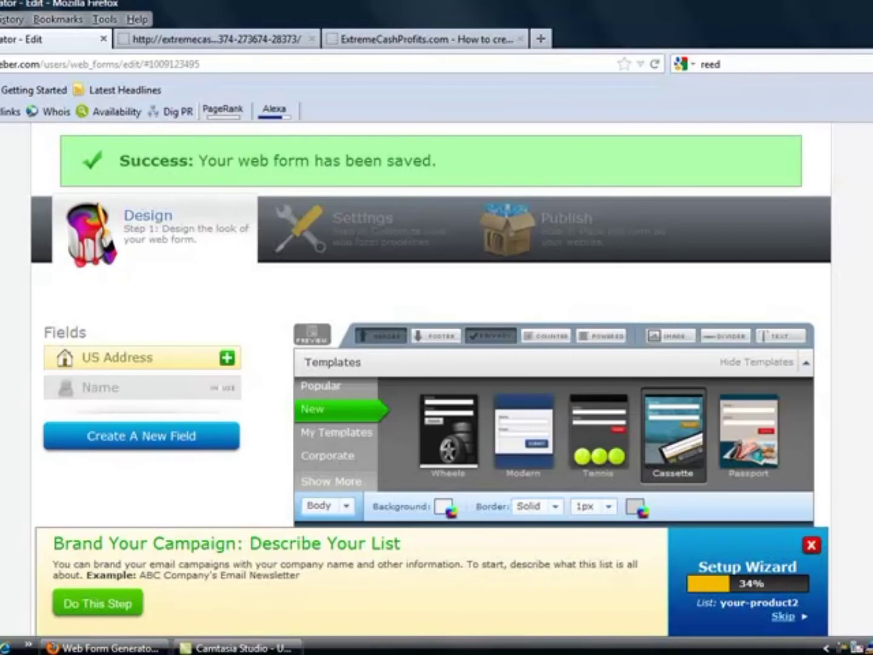
{"action": "scroll", "coordinate": [431, 325], "scroll_direction": "up", "scroll_amount": 2}
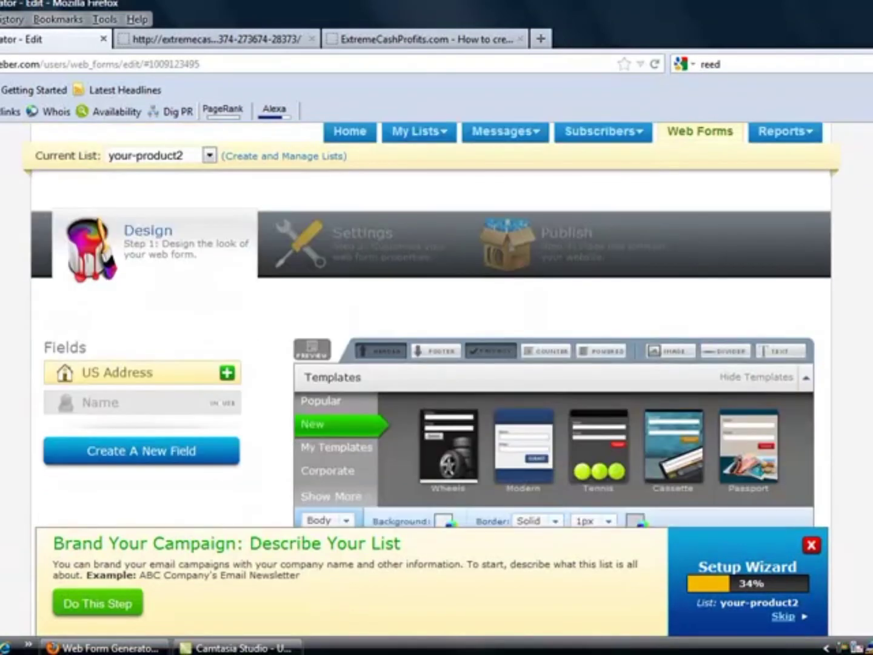
{"action": "scroll", "coordinate": [431, 325], "scroll_direction": "down", "scroll_amount": 5}
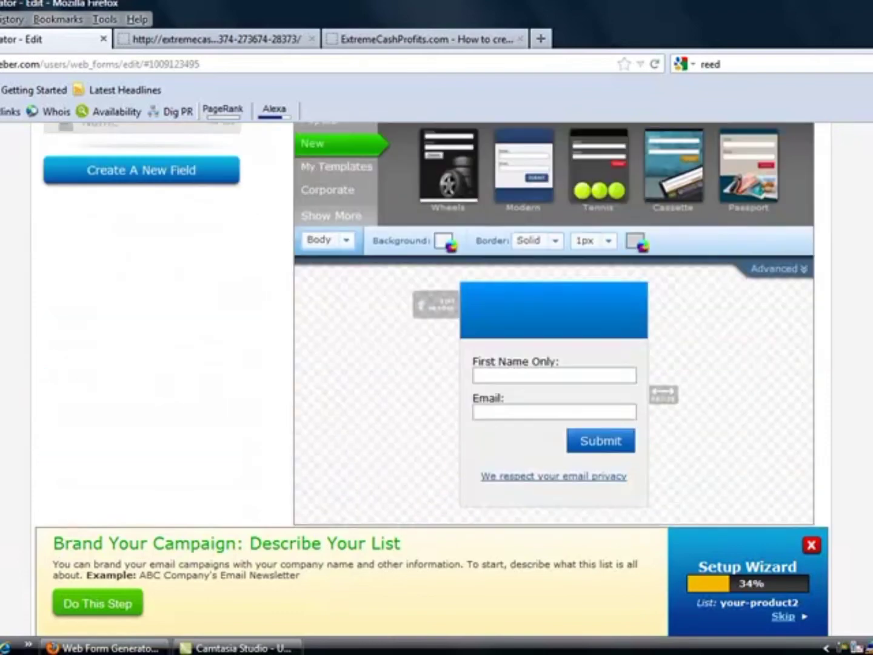
Step: Open the your-product2 form's basic settings and name the form "Download page"
{"action": "scroll", "coordinate": [431, 325], "scroll_direction": "up", "scroll_amount": 2}
{"action": "scroll", "coordinate": [431, 324], "scroll_direction": "up", "scroll_amount": 3}
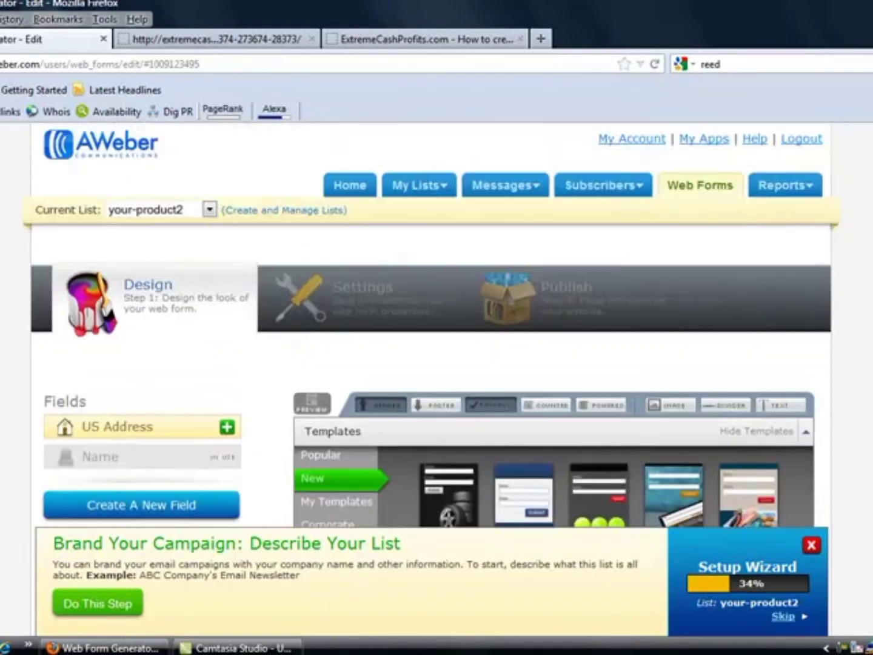
{"action": "left_click", "coordinate": [361, 296]}
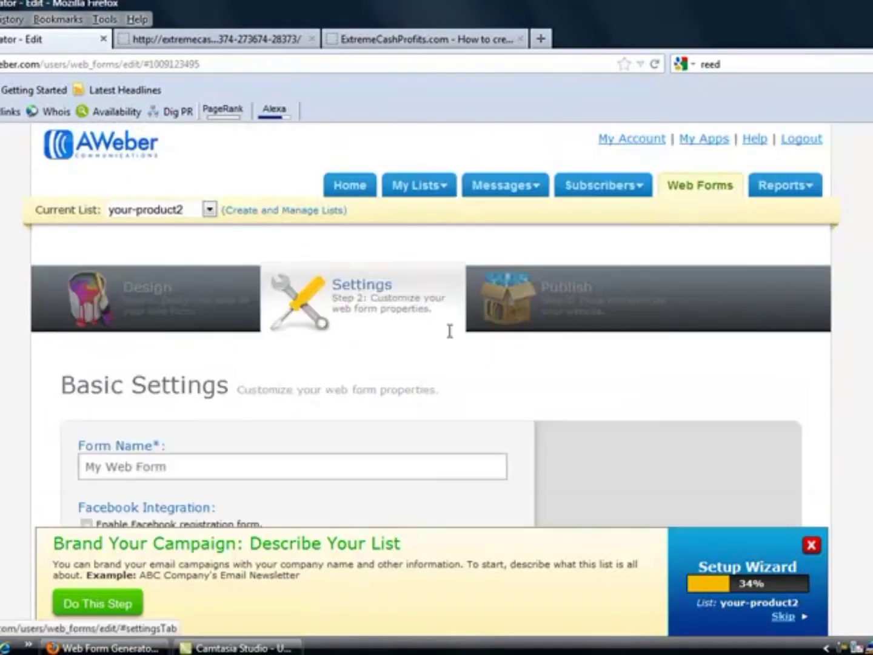
{"action": "scroll", "coordinate": [671, 213], "scroll_direction": "down", "scroll_amount": 3}
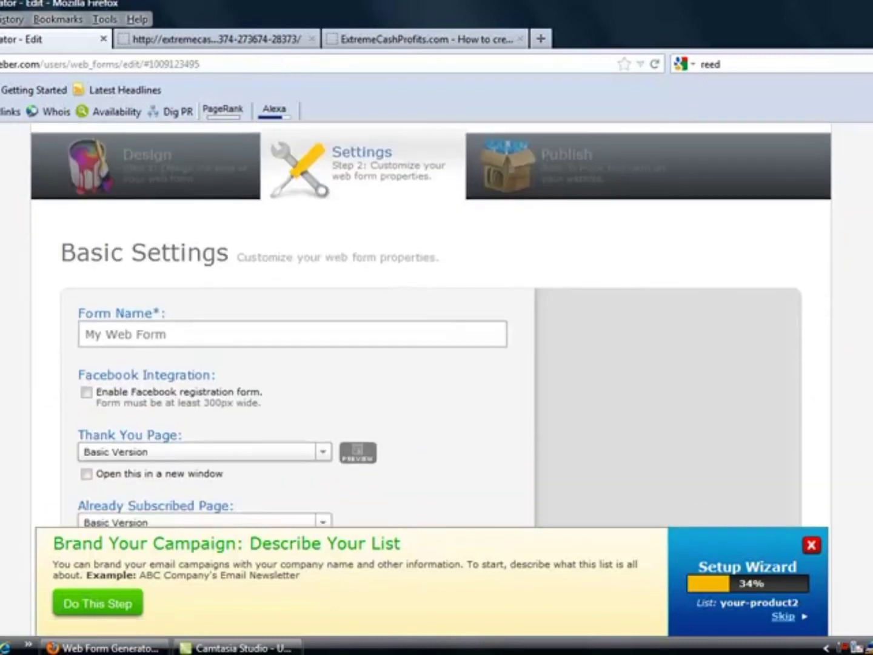
{"action": "left_click", "coordinate": [173, 313]}
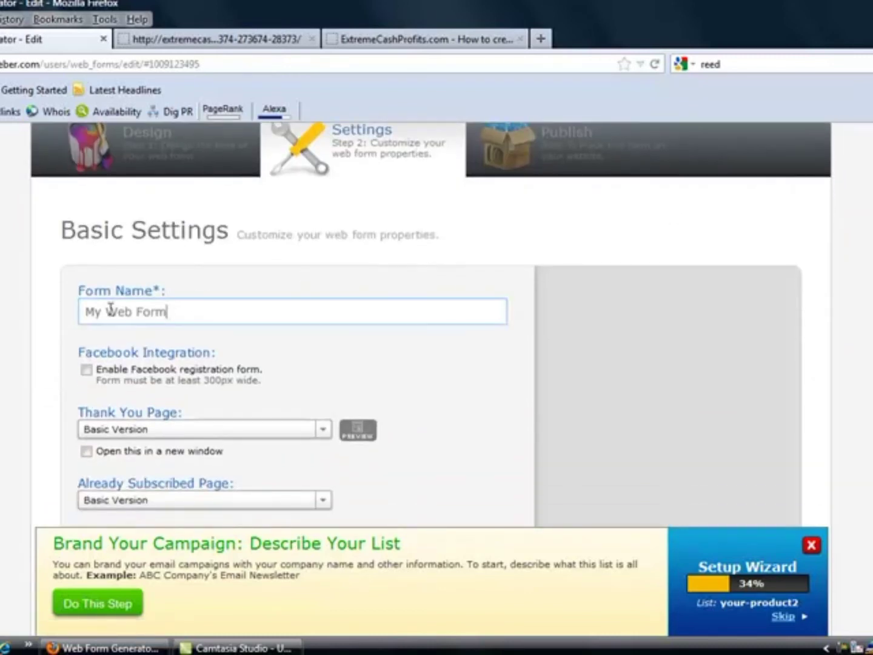
{"action": "left_click_drag", "start_coordinate": [166, 311], "coordinate": [53, 311]}
{"action": "type", "text": "Do"}
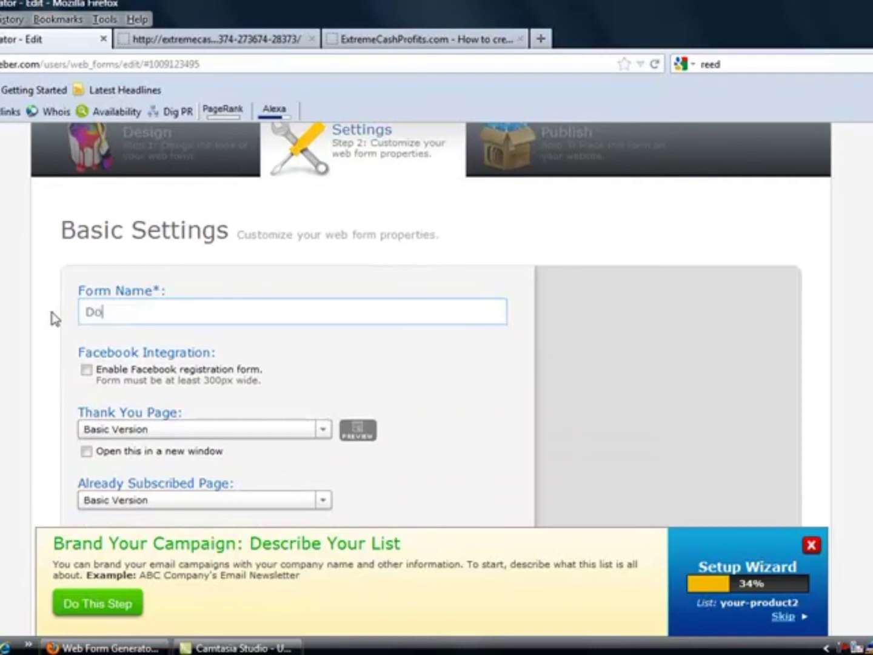
{"action": "type", "text": "wnload page"}
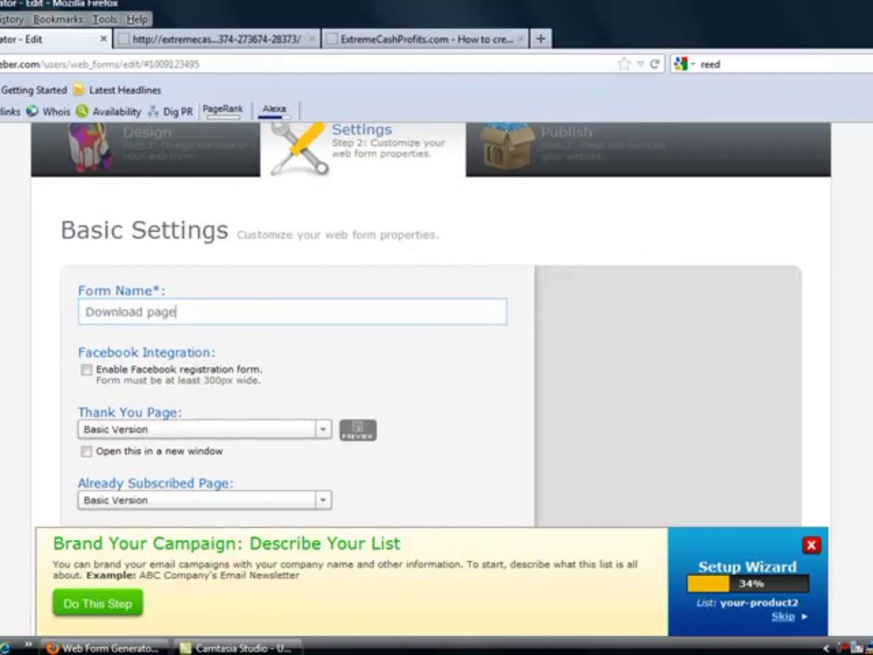
Step: Set the form's thank you page to the "Smart" Video Version and save the web form
{"action": "scroll", "coordinate": [576, 155], "scroll_direction": "down", "scroll_amount": 5}
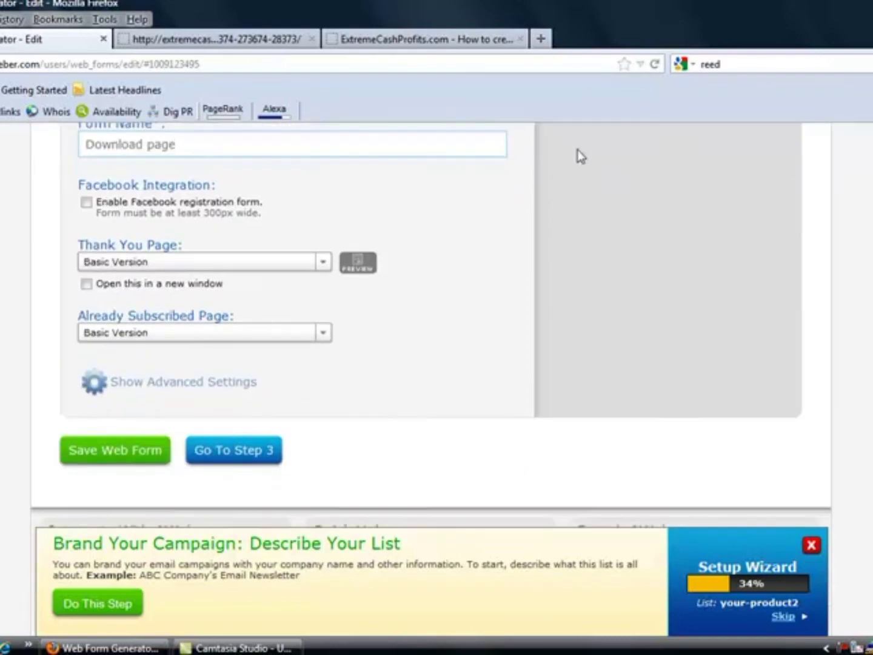
{"action": "left_click", "coordinate": [315, 266]}
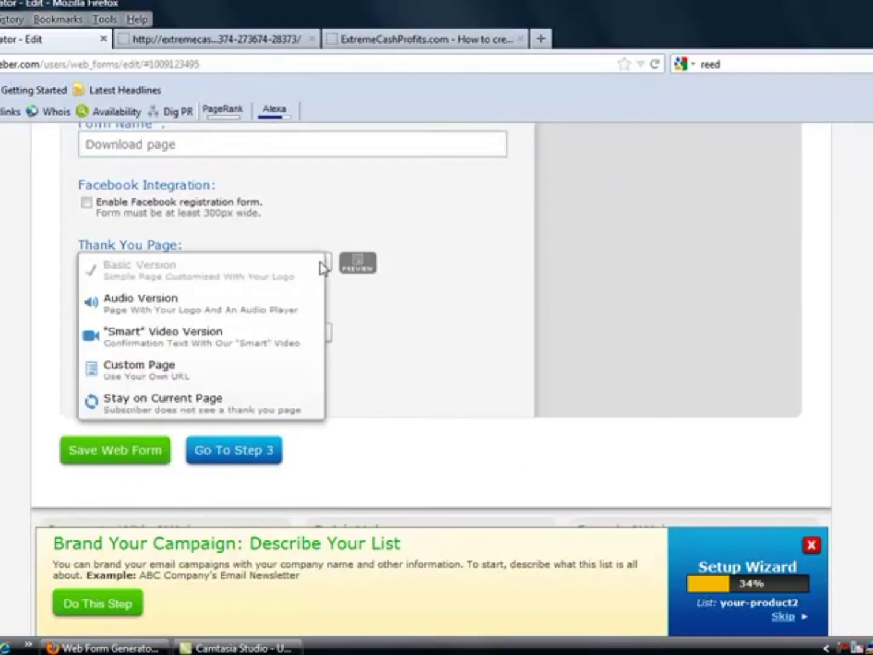
{"action": "left_click", "coordinate": [252, 338]}
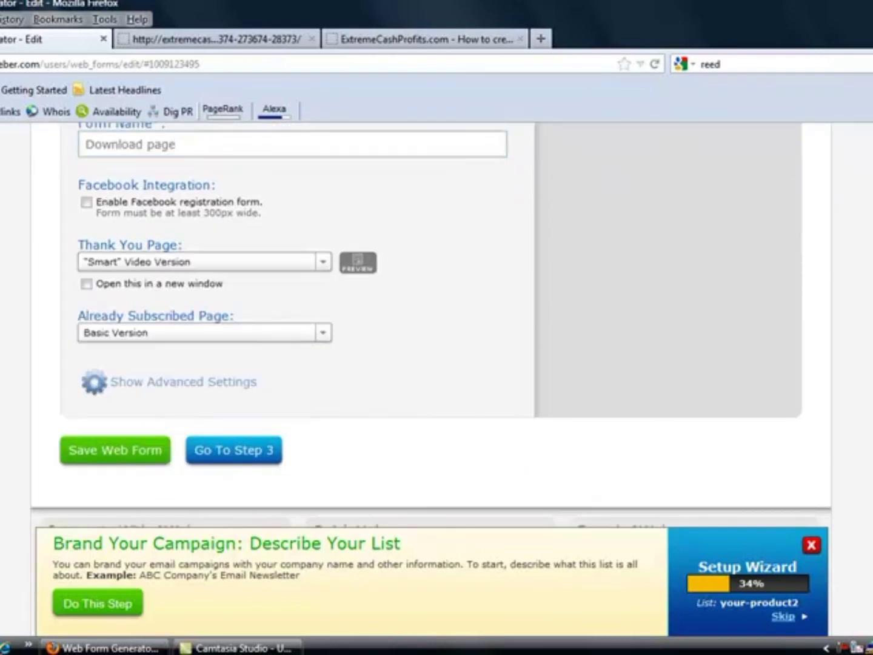
{"action": "scroll", "coordinate": [431, 327], "scroll_direction": "up", "scroll_amount": 4}
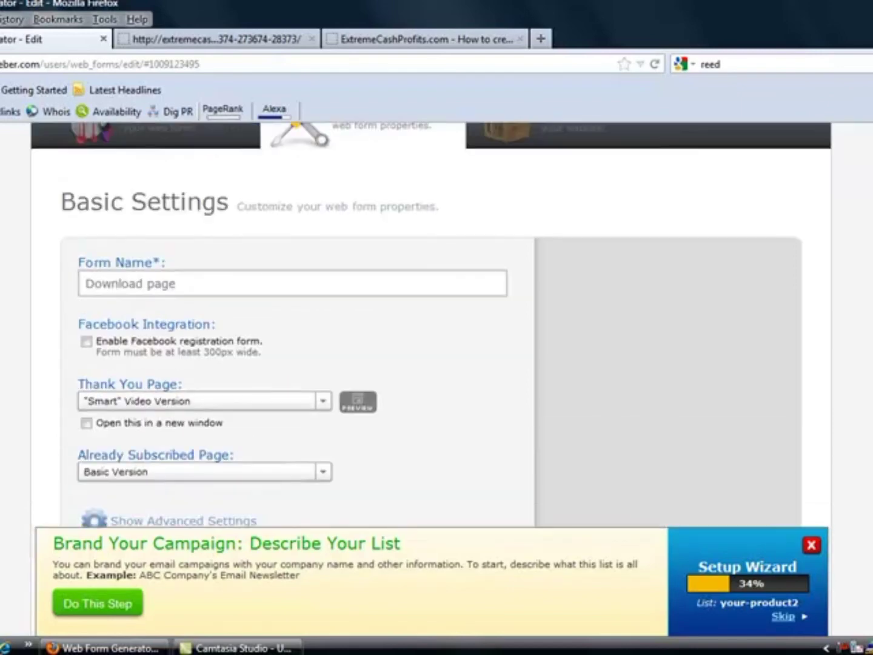
{"action": "scroll", "coordinate": [580, 401], "scroll_direction": "down", "scroll_amount": 4}
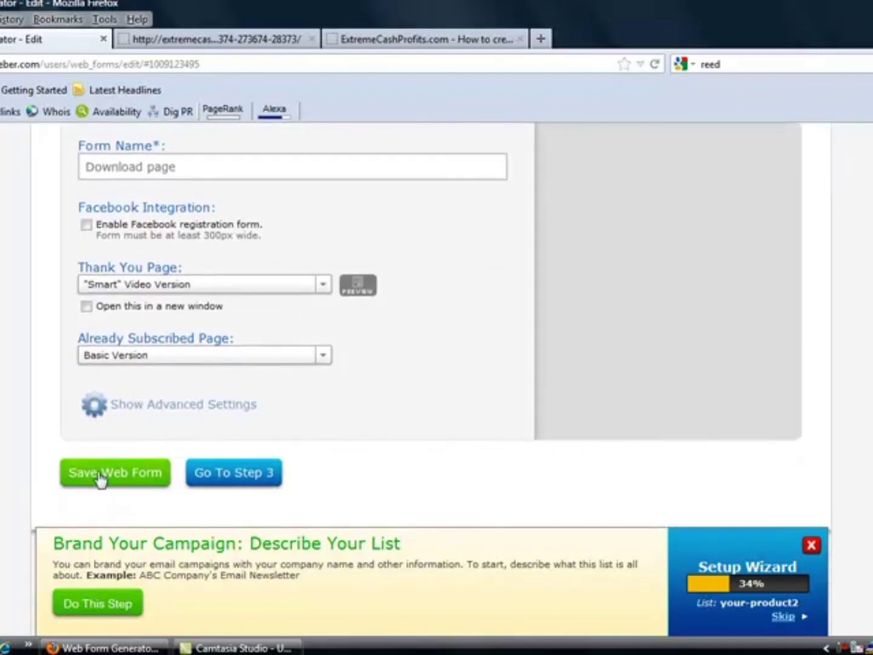
{"action": "left_click", "coordinate": [100, 479]}
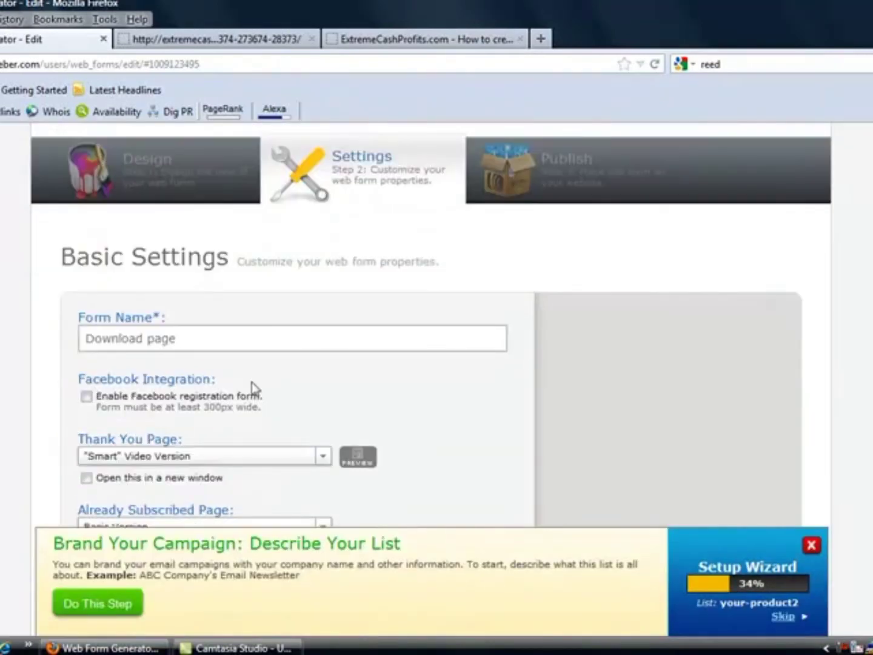
Step: Publish the form by choosing to install it personally, show the Raw HTML version, and select all of its code
{"action": "scroll", "coordinate": [437, 327], "scroll_direction": "down", "scroll_amount": 3}
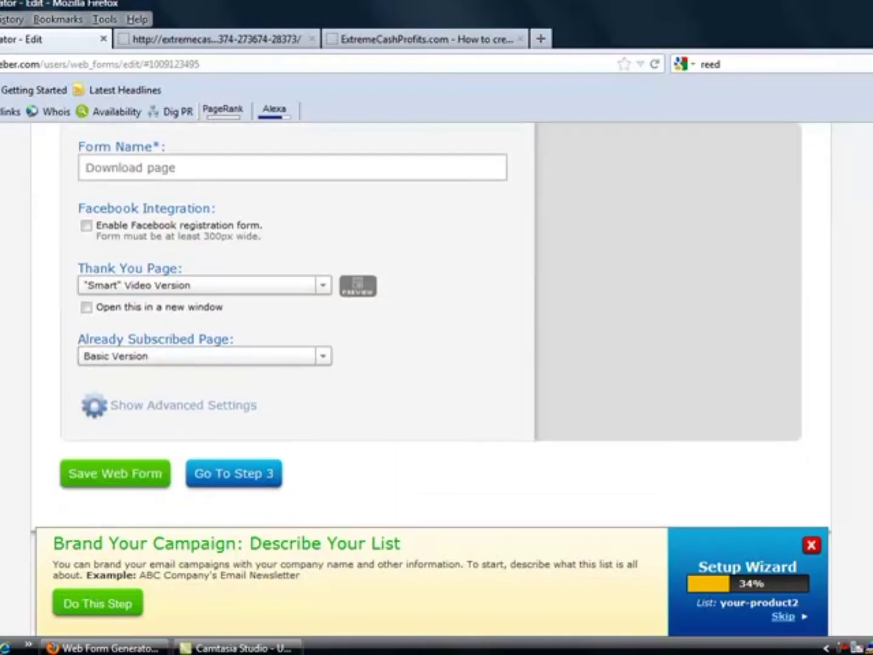
{"action": "scroll", "coordinate": [436, 327], "scroll_direction": "up", "scroll_amount": 4}
{"action": "left_click", "coordinate": [563, 276]}
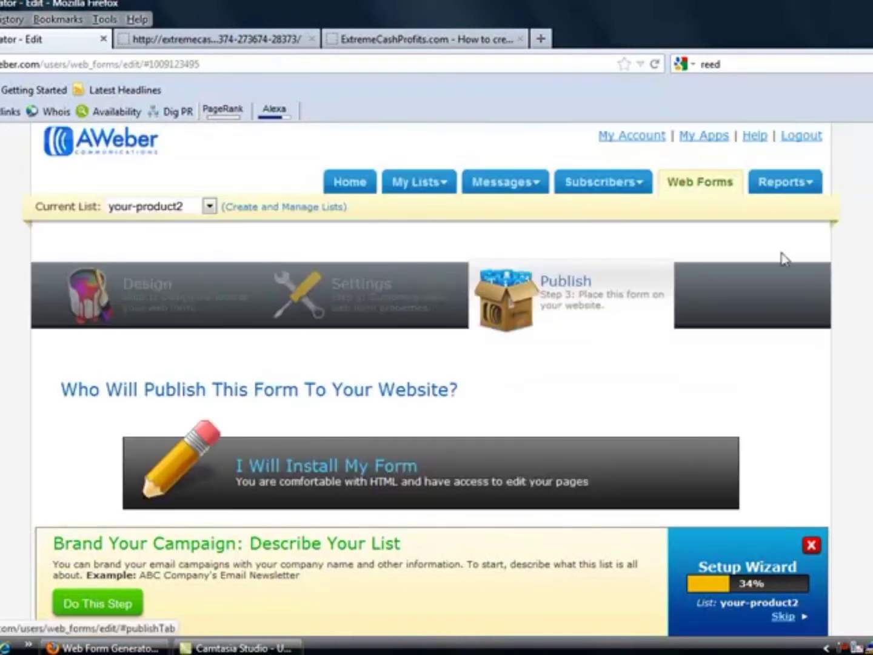
{"action": "scroll", "coordinate": [782, 257], "scroll_direction": "down", "scroll_amount": 5}
{"action": "scroll", "coordinate": [587, 279], "scroll_direction": "down", "scroll_amount": 2}
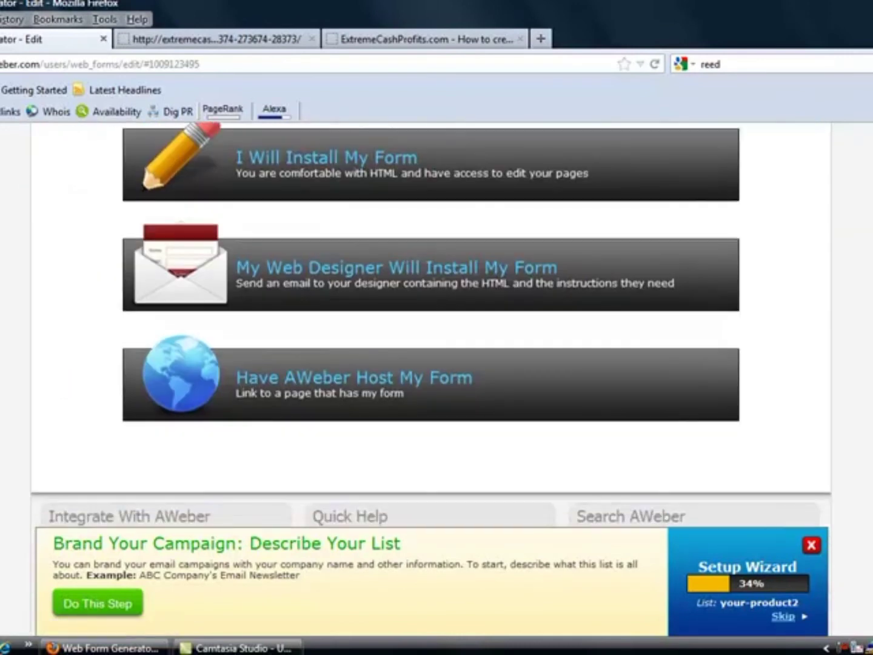
{"action": "scroll", "coordinate": [586, 279], "scroll_direction": "up", "scroll_amount": 2}
{"action": "left_click", "coordinate": [348, 242]}
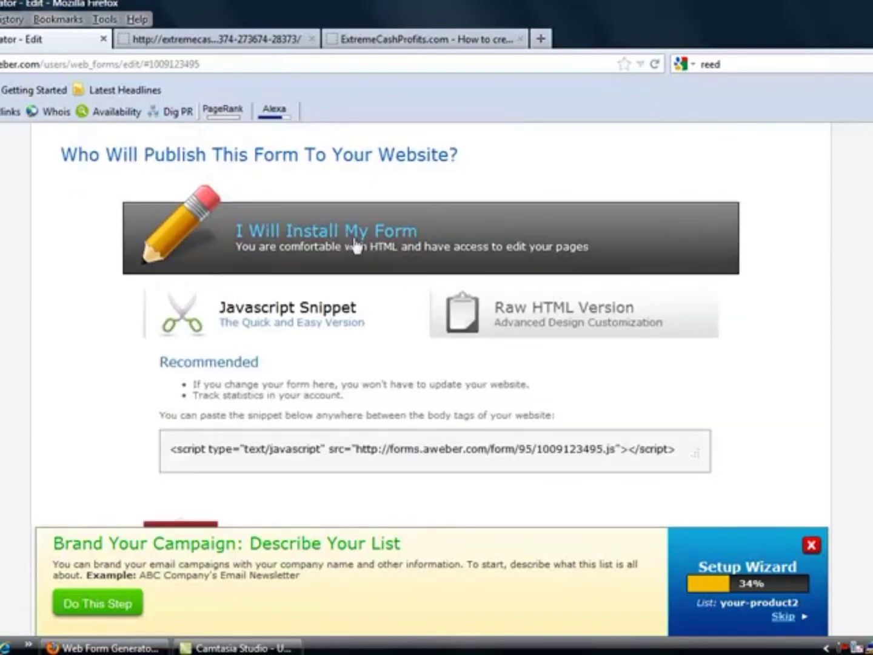
{"action": "left_click", "coordinate": [521, 313]}
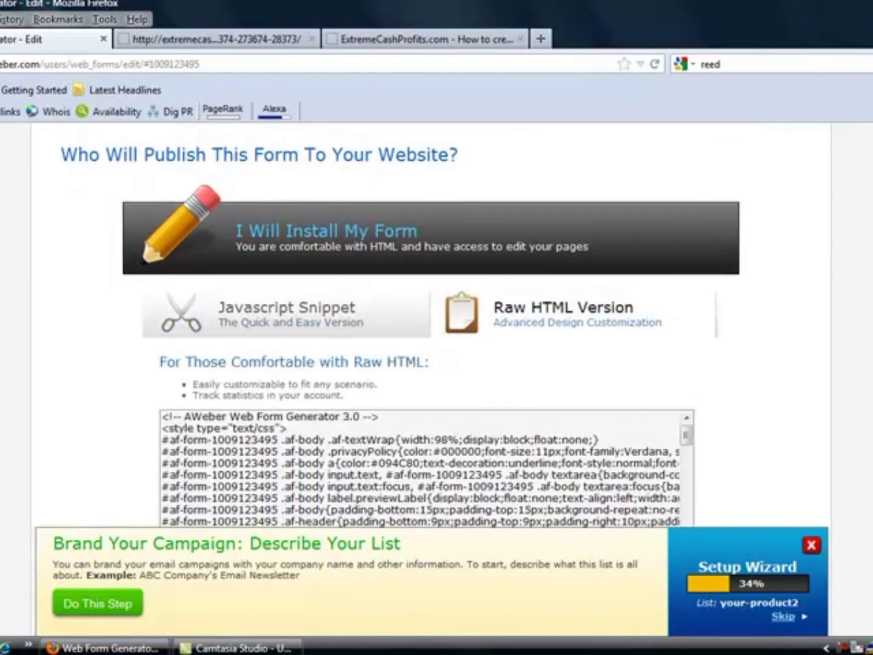
{"action": "scroll", "coordinate": [445, 364], "scroll_direction": "down", "scroll_amount": 3}
{"action": "left_click", "coordinate": [444, 367]}
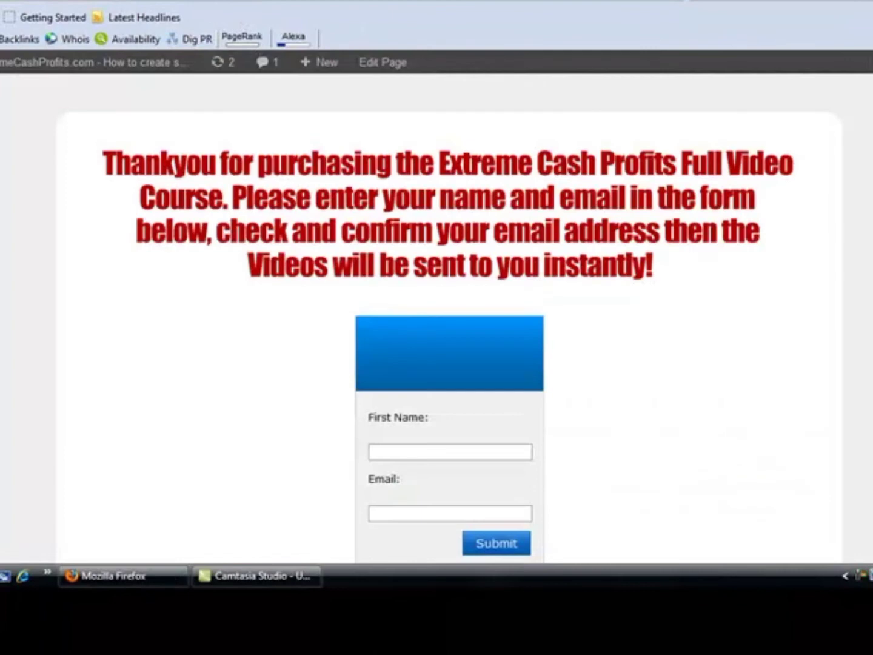
Step: Examine the purchase thank-you page's instructions and its embedded opt-in form
{"action": "scroll", "coordinate": [462, 339], "scroll_direction": "down", "scroll_amount": 1}
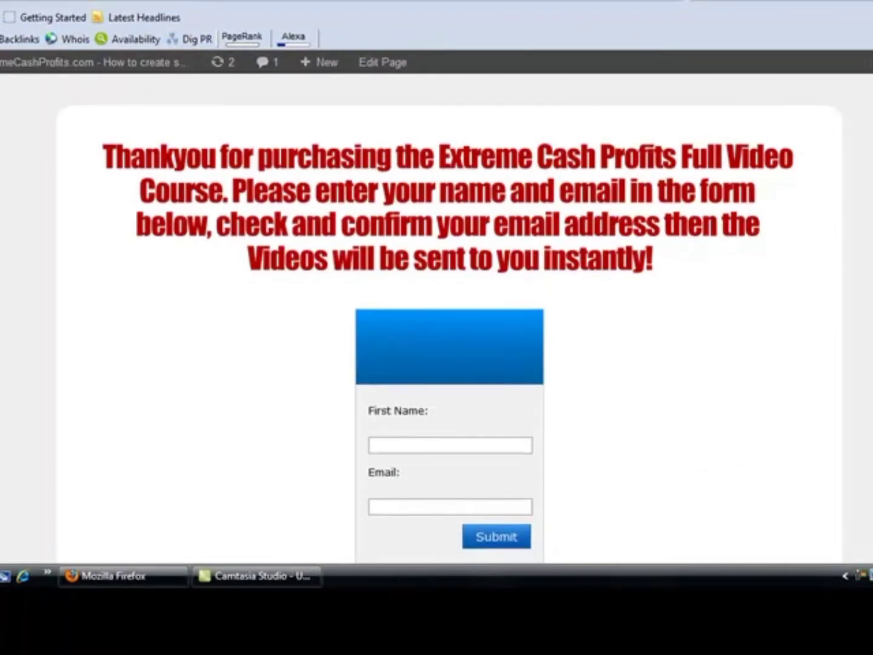
{"action": "scroll", "coordinate": [462, 339], "scroll_direction": "down", "scroll_amount": 1}
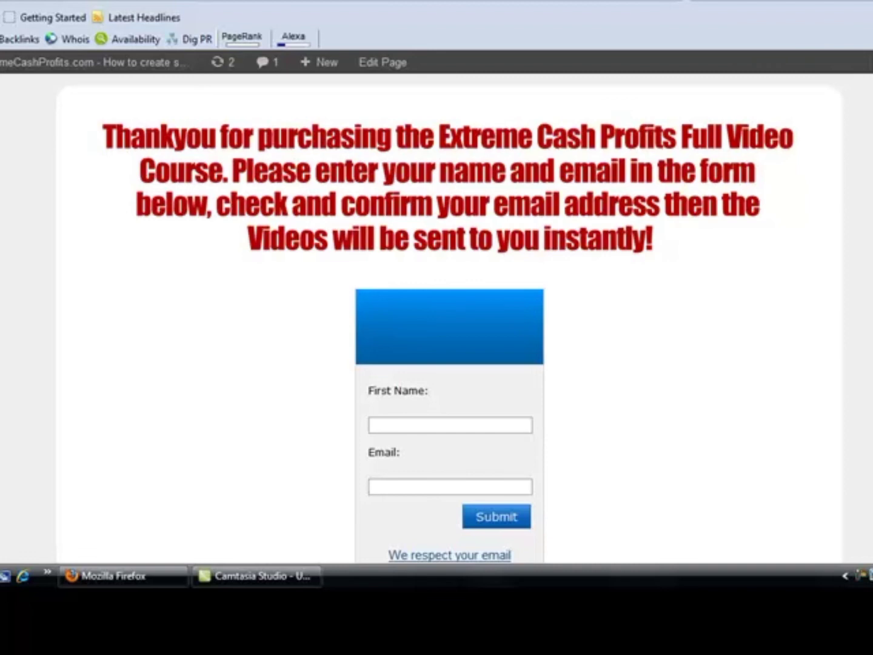
{"action": "scroll", "coordinate": [449, 303], "scroll_direction": "down", "scroll_amount": 3}
{"action": "scroll", "coordinate": [449, 303], "scroll_direction": "up", "scroll_amount": 3}
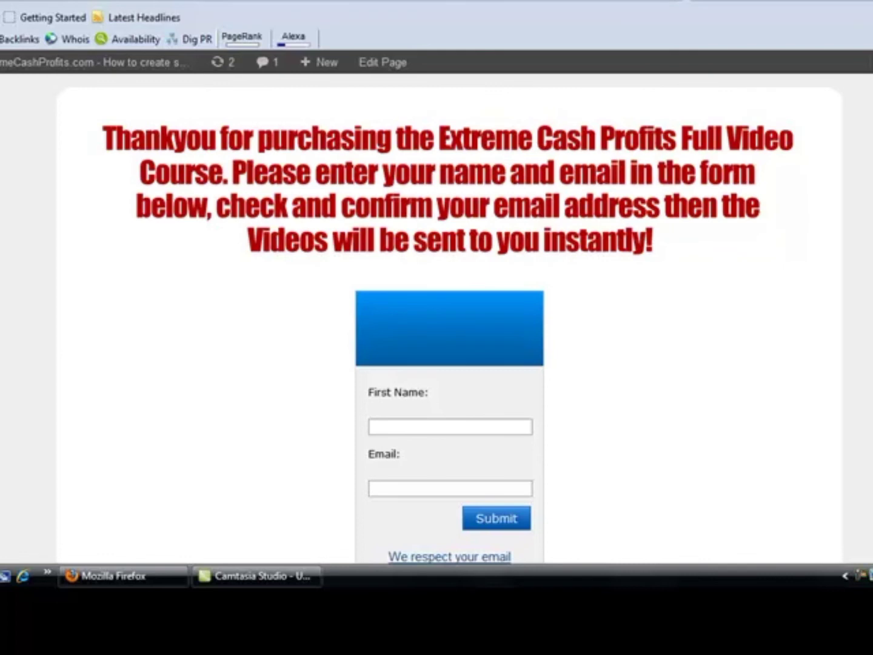
{"action": "scroll", "coordinate": [449, 327], "scroll_direction": "down", "scroll_amount": 3}
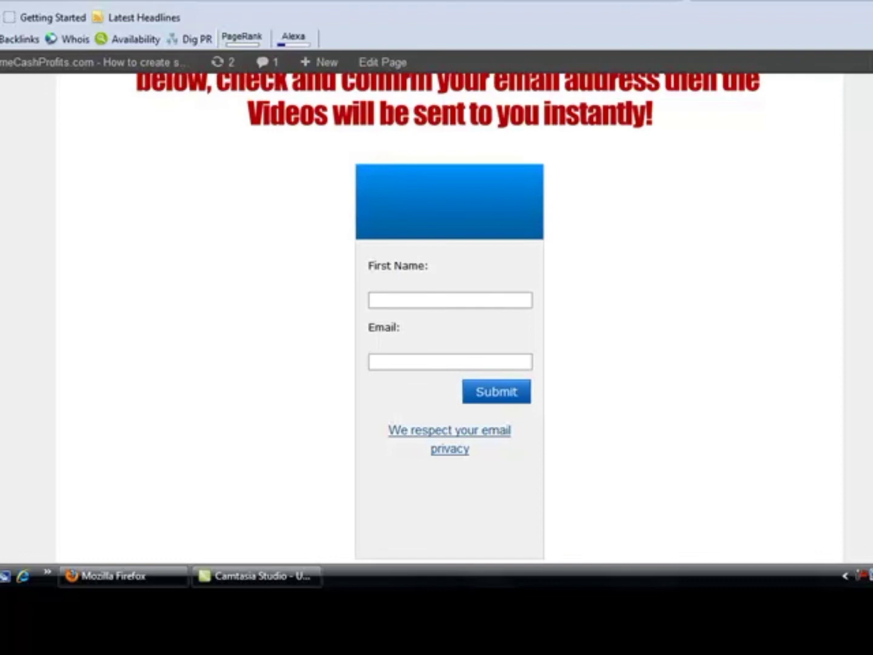
{"action": "scroll", "coordinate": [449, 315], "scroll_direction": "down", "scroll_amount": 2}
{"action": "scroll", "coordinate": [449, 315], "scroll_direction": "up", "scroll_amount": 3}
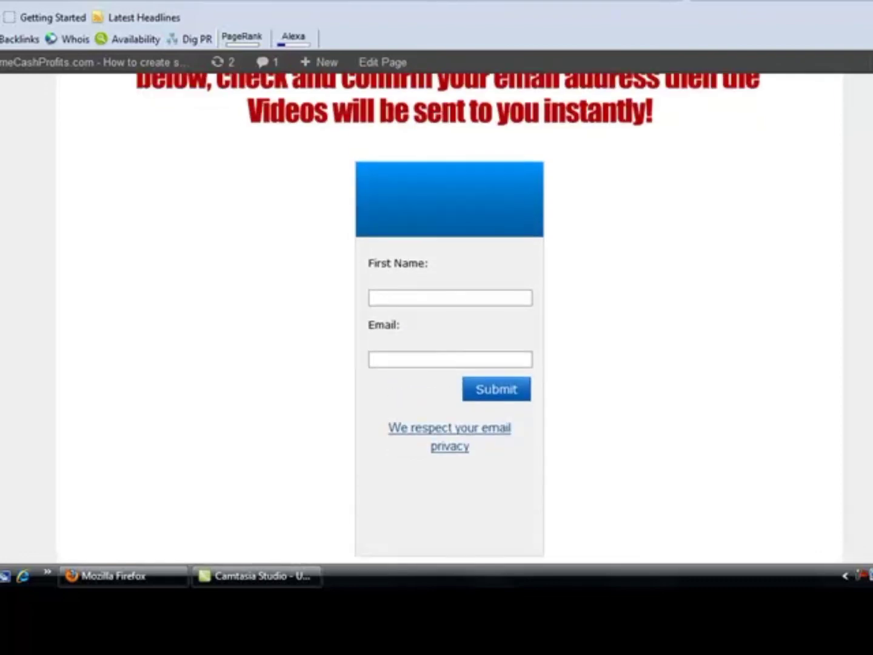
{"action": "scroll", "coordinate": [449, 315], "scroll_direction": "up", "scroll_amount": 3}
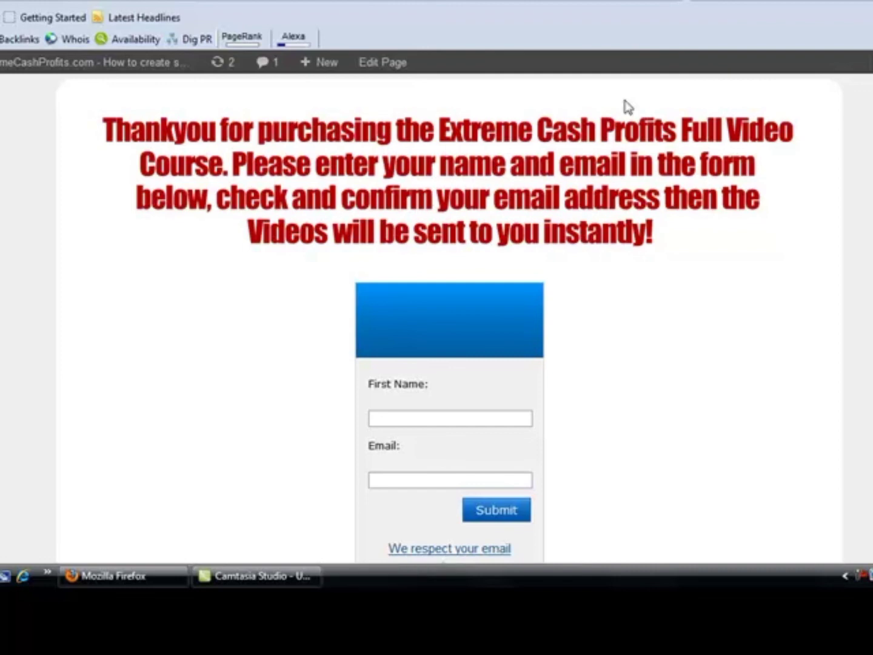
Step: View the free videos squeeze page and the purchase thank-you page again, and return to the AWeber publish page
{"action": "left_click", "coordinate": [433, 1]}
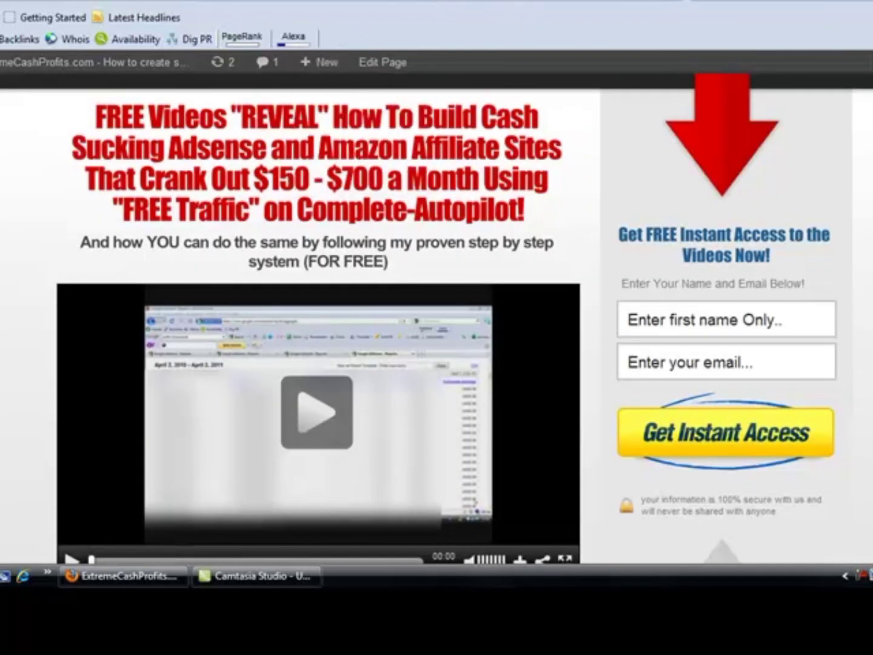
{"action": "left_click", "coordinate": [254, 2]}
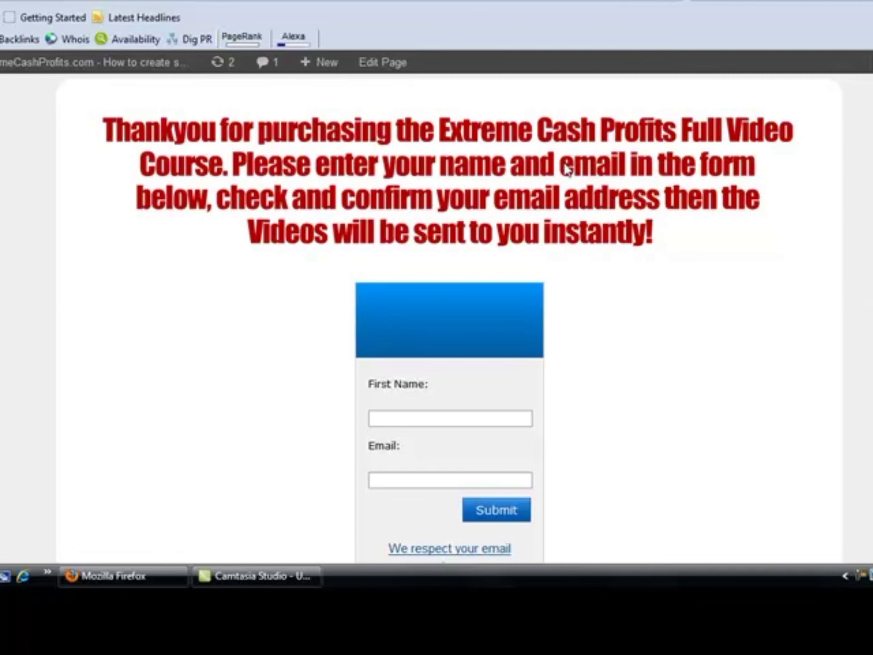
{"action": "left_click", "coordinate": [303, 2]}
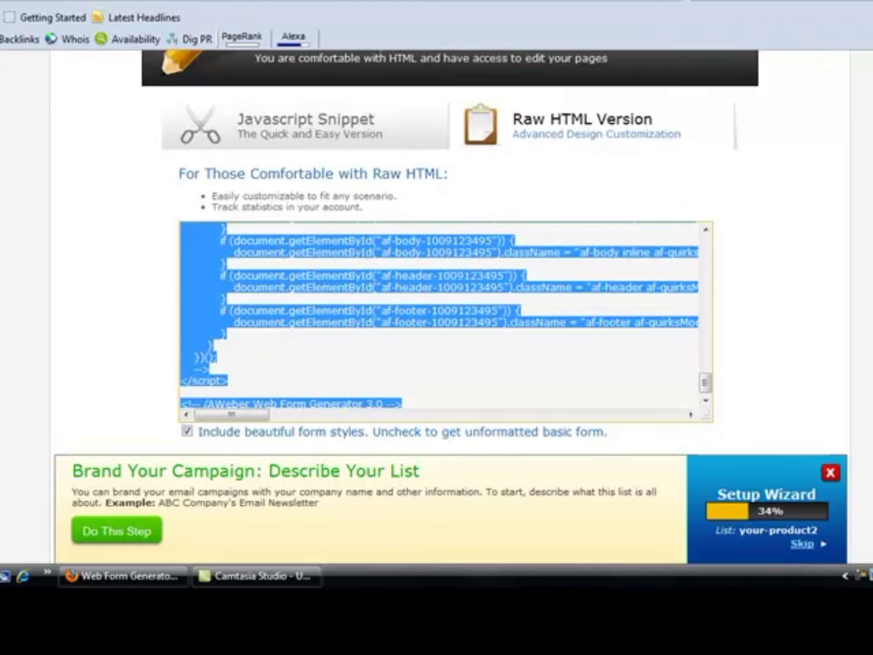
{"action": "scroll", "coordinate": [450, 303], "scroll_direction": "up", "scroll_amount": 6}
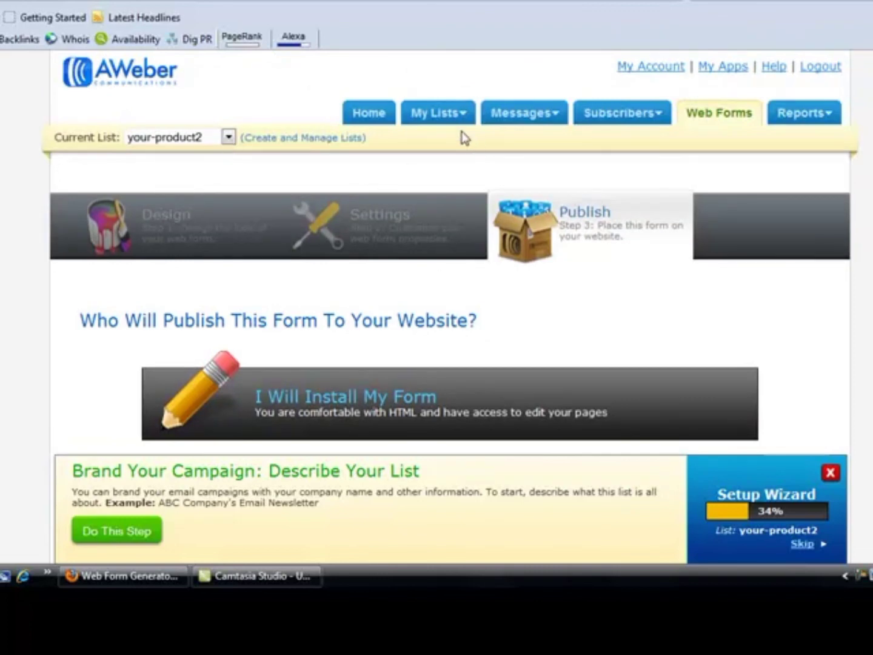
{"action": "mouse_move", "coordinate": [451, 122]}
{"action": "key", "text": "F9"}
{"action": "key", "text": "F9"}
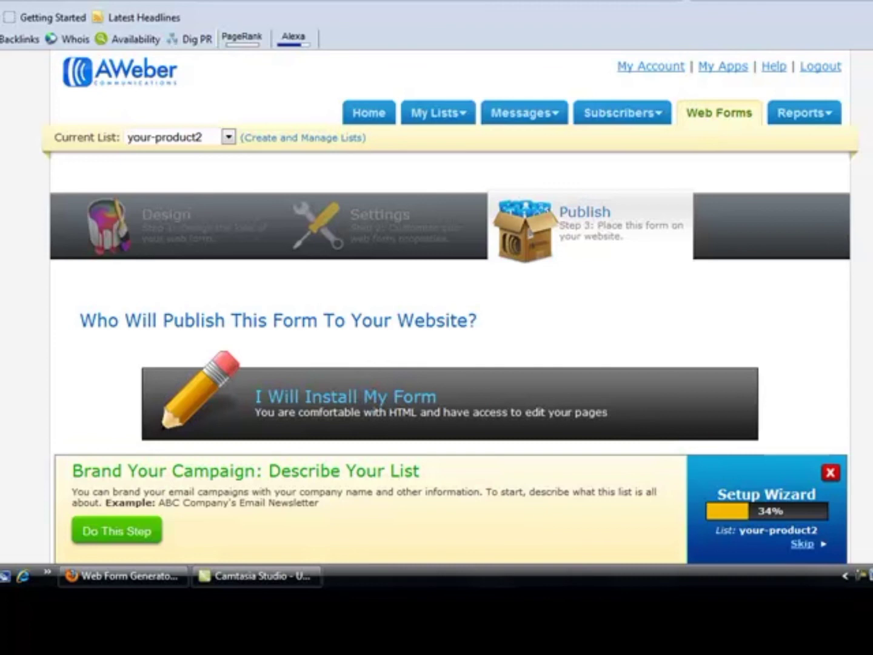